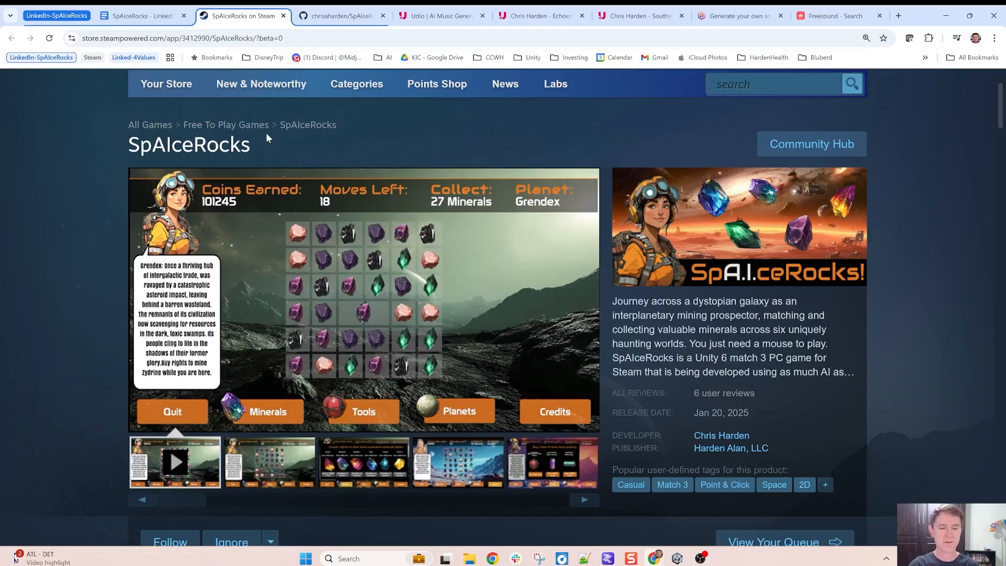
Review the SpAIceRocks GitHub repository, from its file list down through the README
left_click(331, 16)
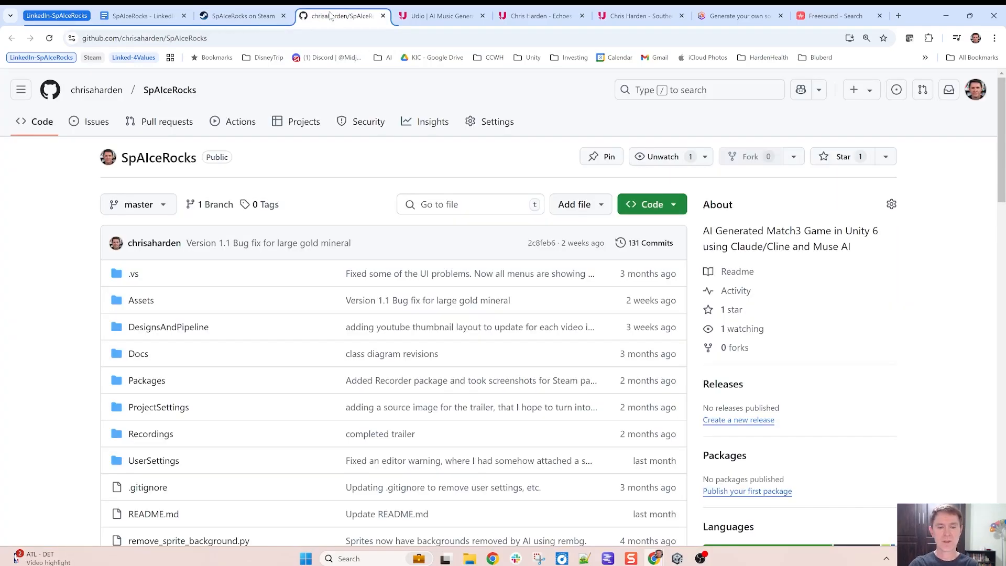
scroll(332, 354, "down", 5)
scroll(331, 354, "down", 1)
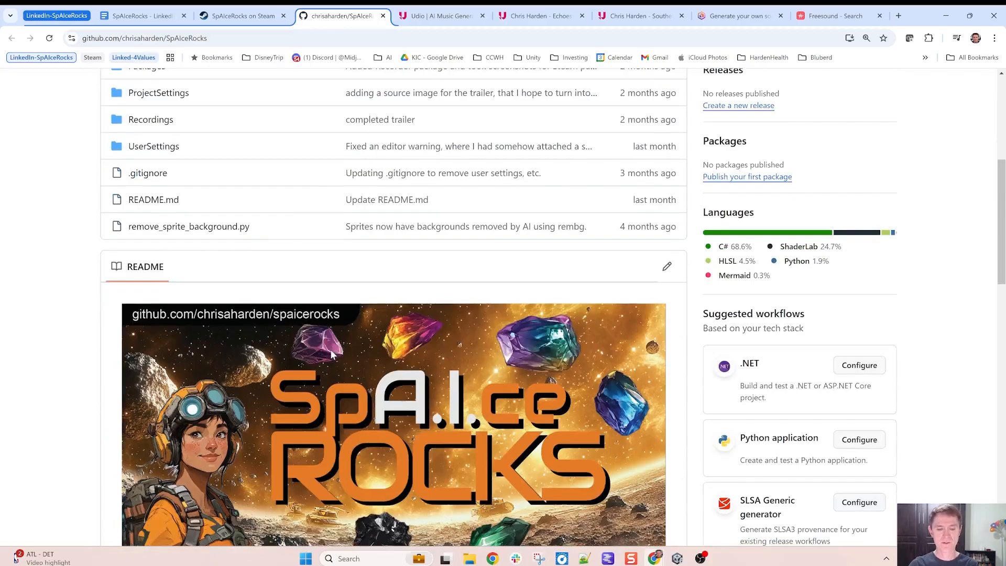
scroll(332, 354, "down", 3)
scroll(332, 355, "down", 5)
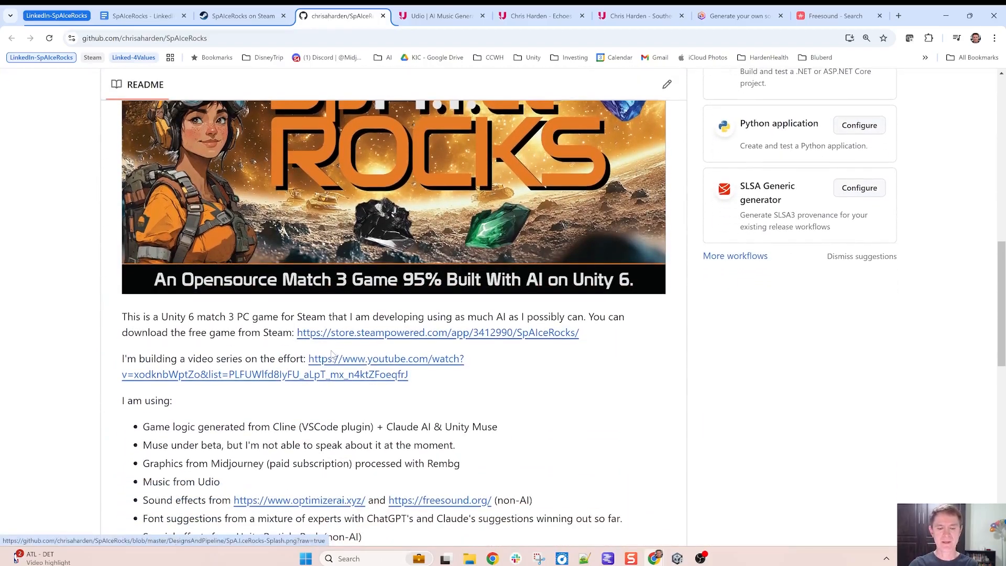
scroll(332, 354, "up", 10)
scroll(333, 354, "up", 3)
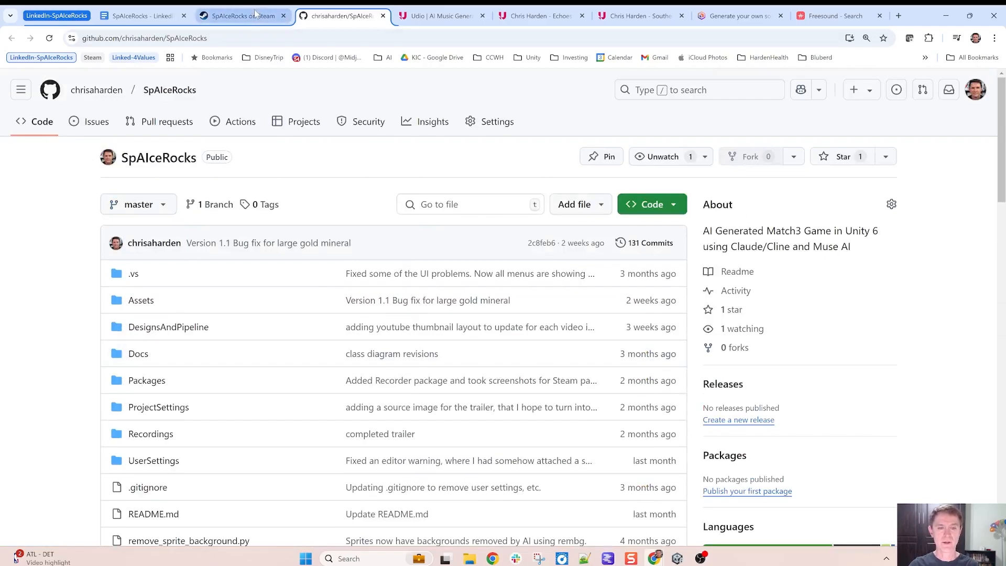
View the Udio song library, then go to the Echoes of the Past song page and show its prompt options
left_click(420, 21)
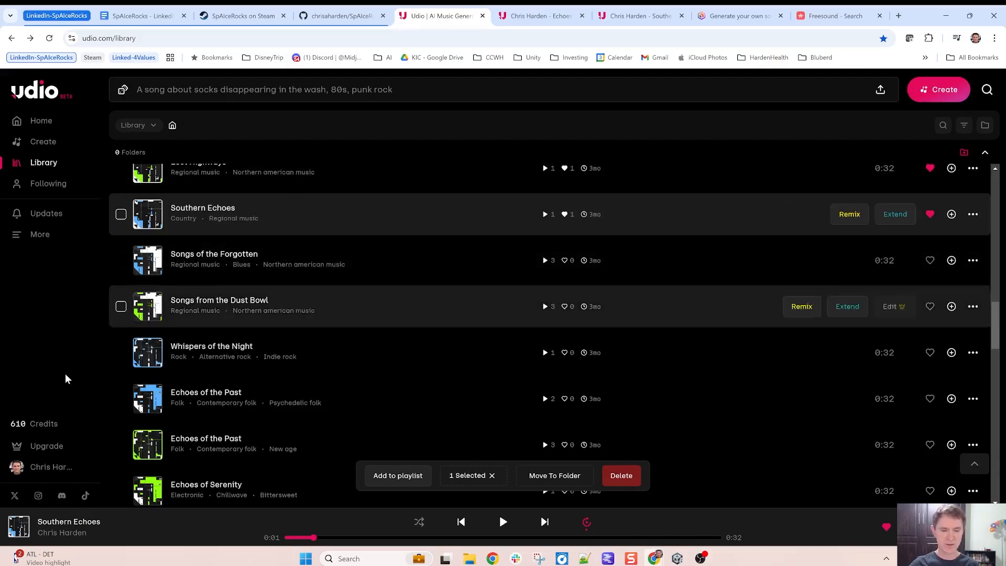
mouse_move(29, 422)
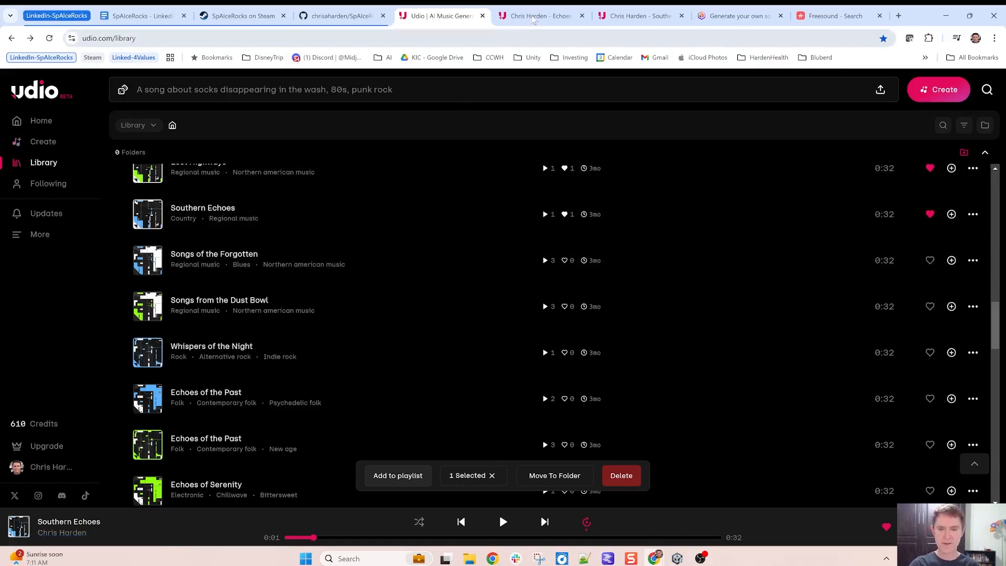
left_click(533, 19)
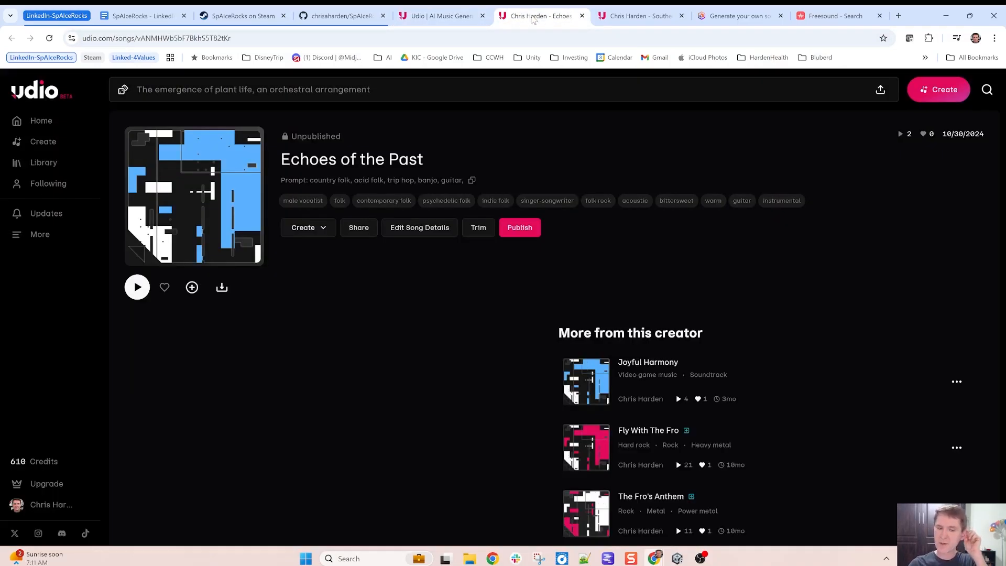
left_click(204, 92)
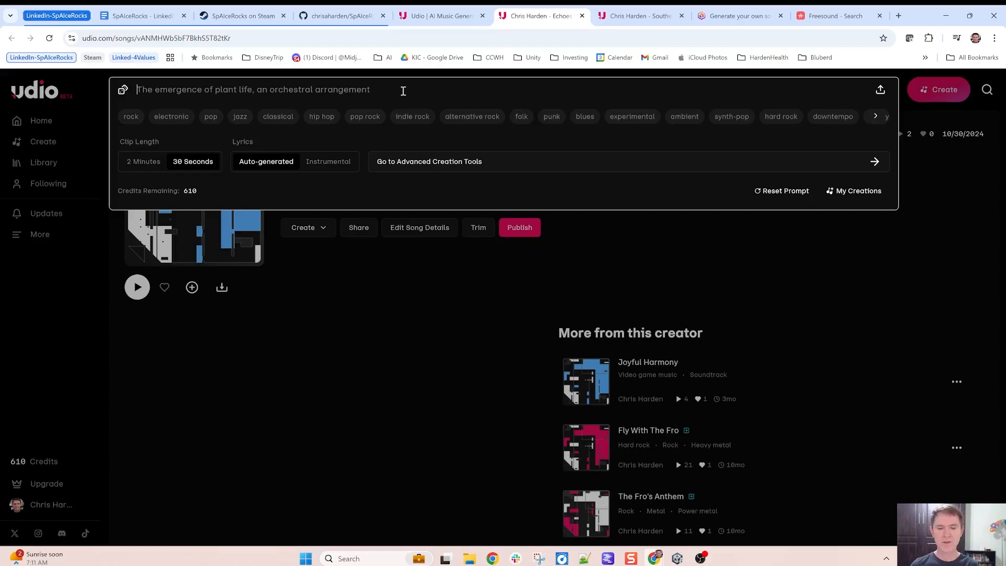
Switch to the Unity editor to view the music clips assigned to AudioManager, then return to Udio
key("alt+Tab")
key("alt+Tab")
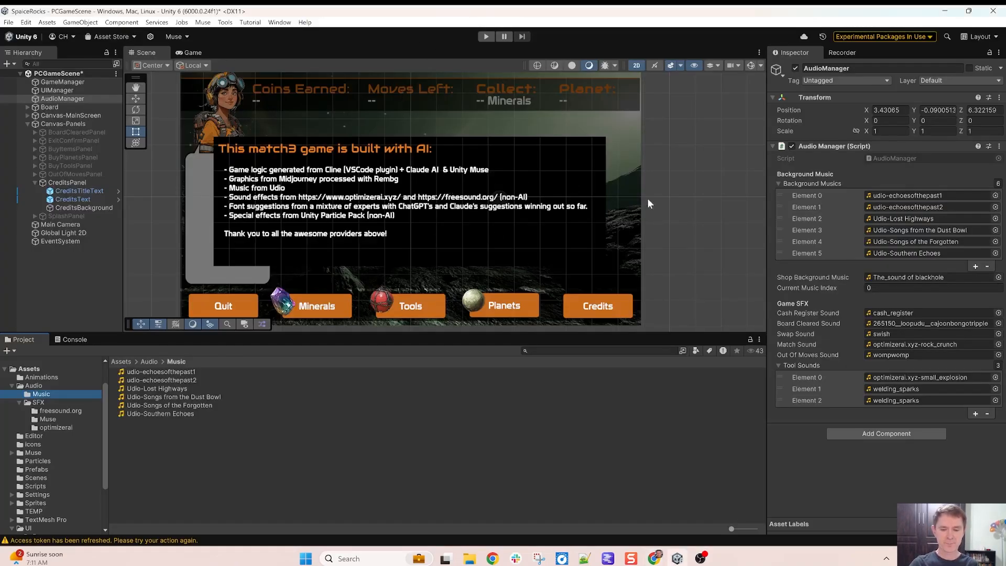
key("alt+Tab")
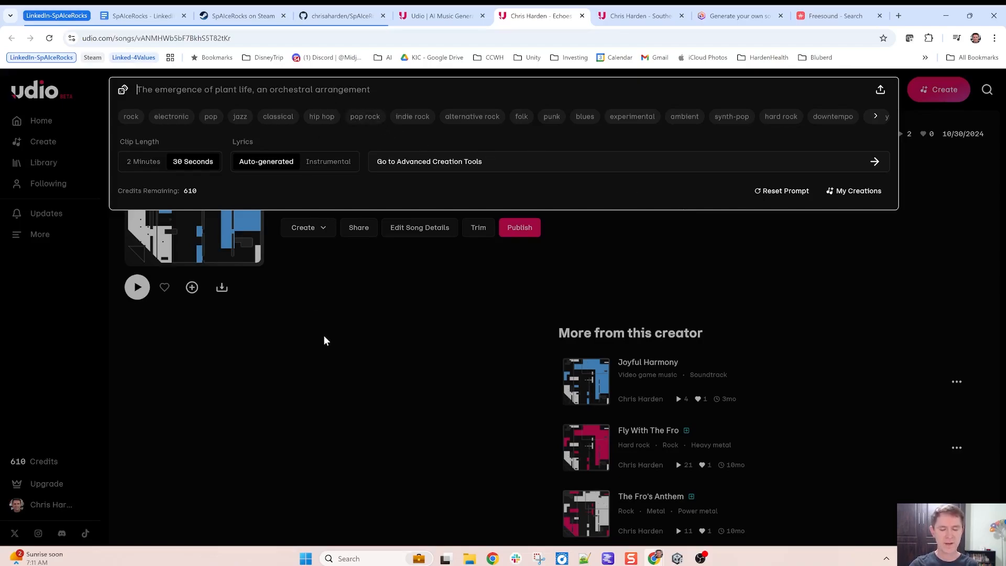
Dismiss the prompt options and play a few seconds of Echoes of the Past, then pause it
left_click(340, 332)
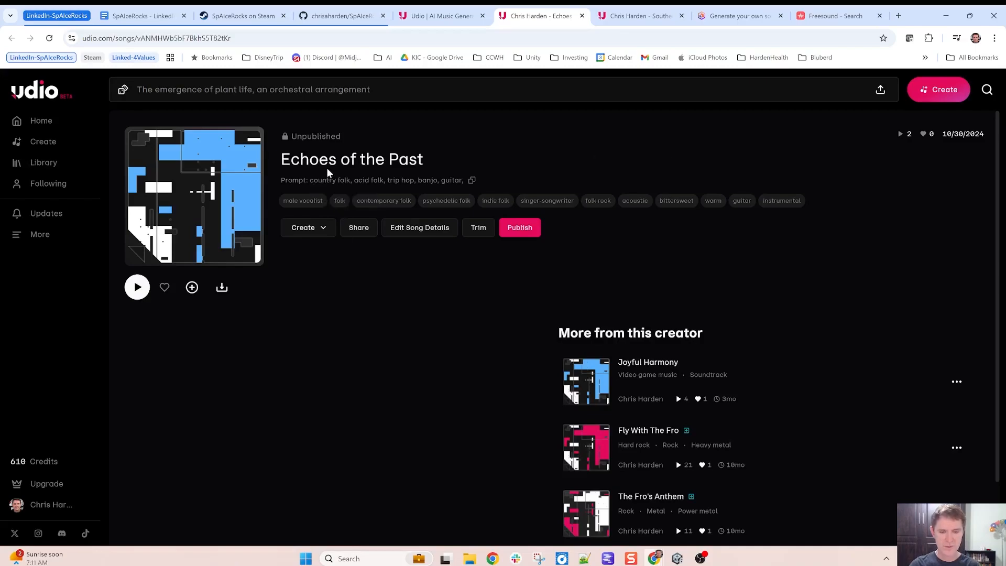
left_click(138, 287)
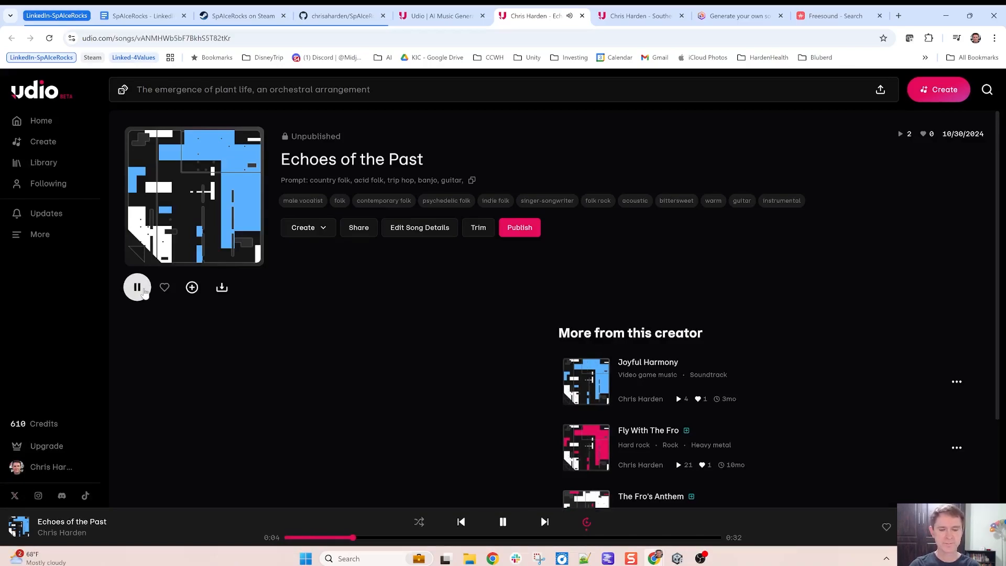
left_click(143, 292)
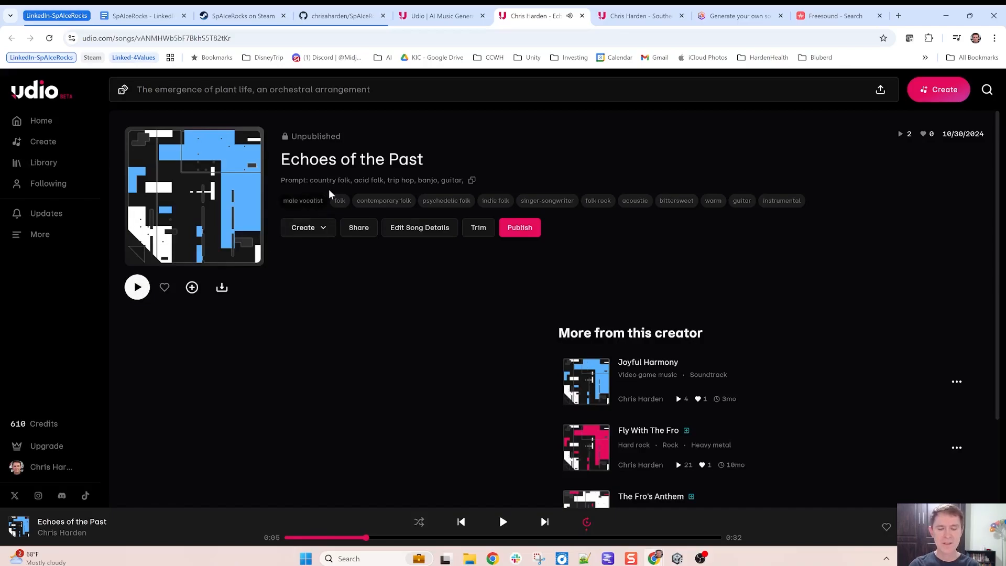
Enter the music generation prompt "hip hop, banjo, guitar", starting from the suggested hip hop tag
left_click(213, 95)
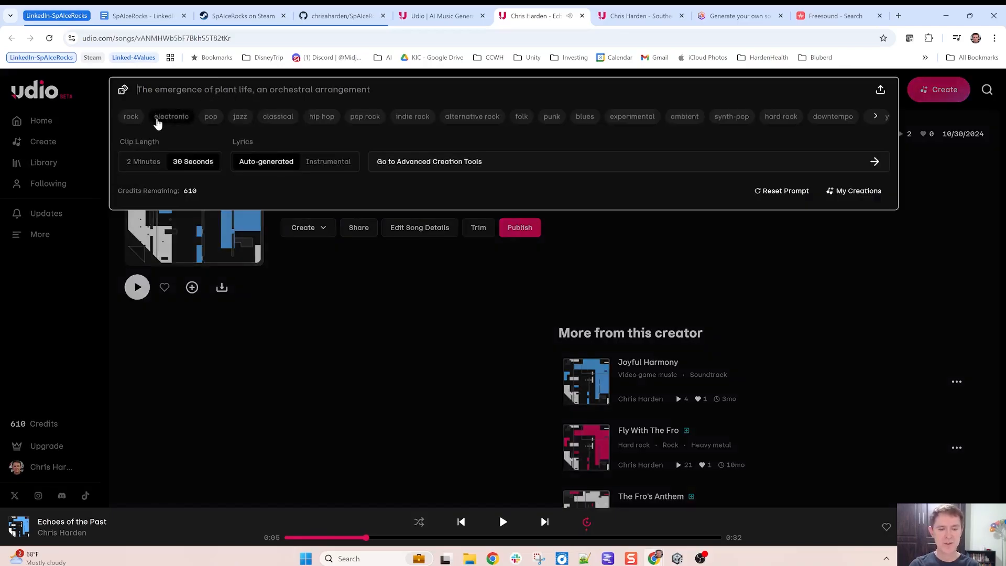
left_click(431, 225)
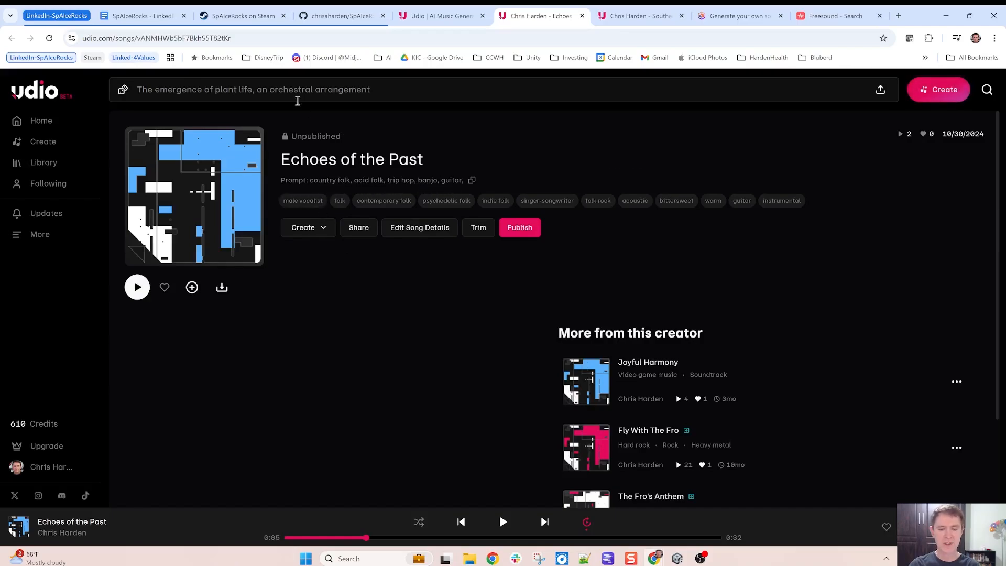
left_click(294, 94)
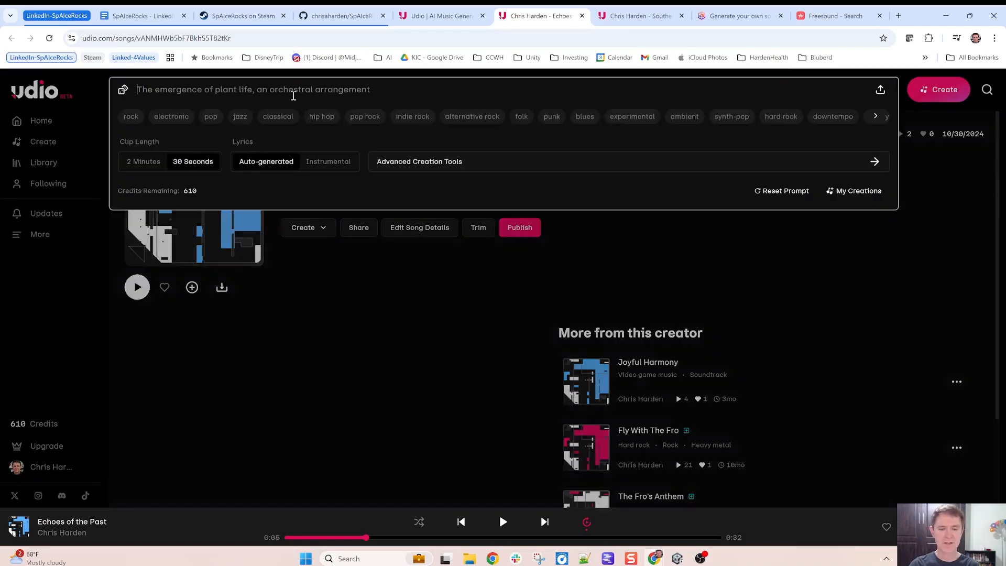
left_click(322, 117)
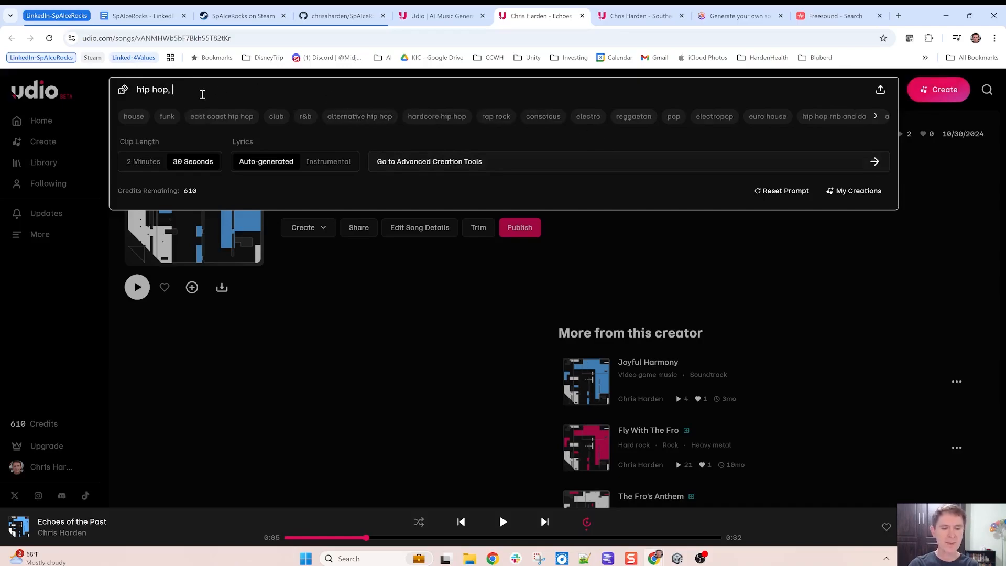
type("b")
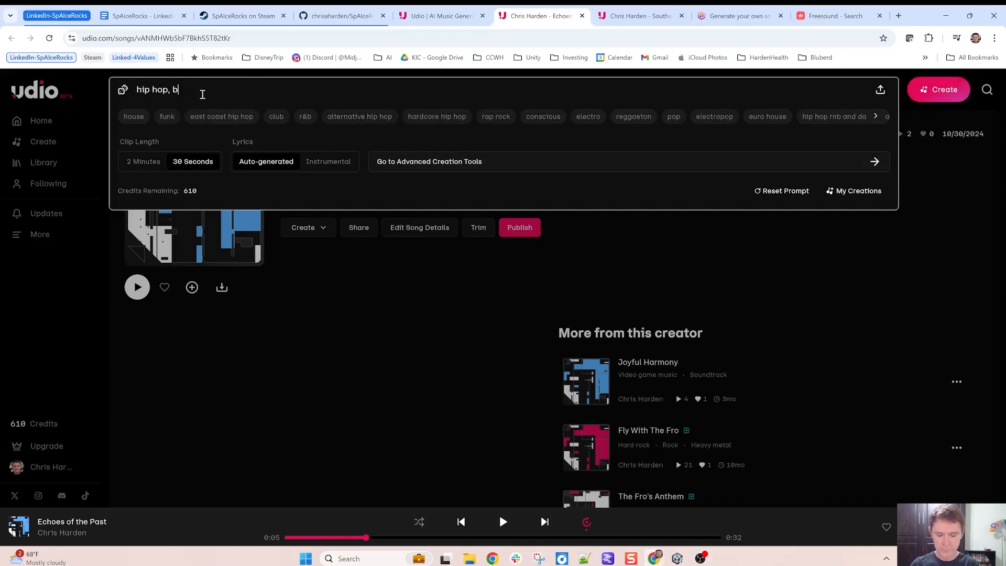
type("anjo, guitra=")
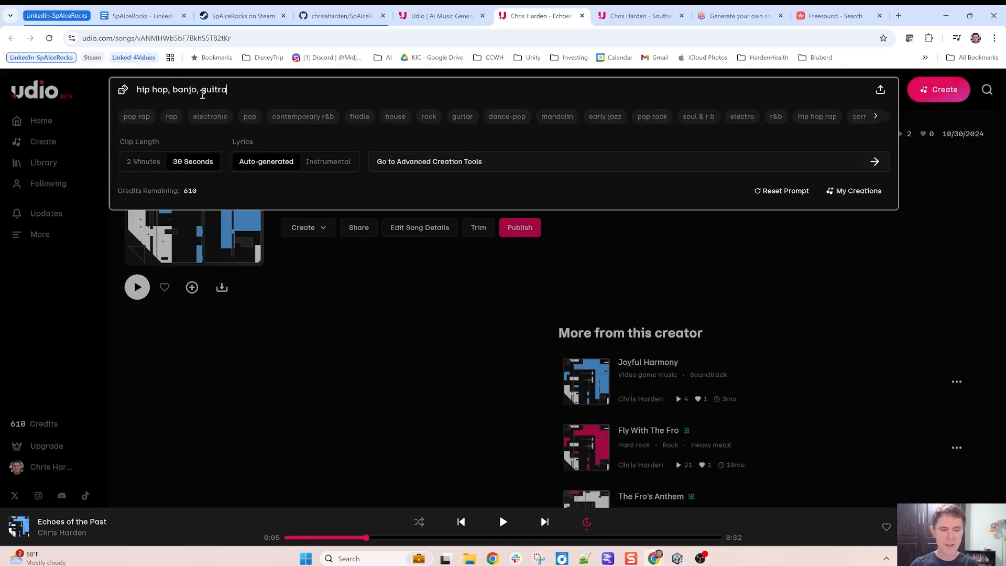
key("BackSpace")
key("BackSpace")
key("BackSpace")
type("ar")
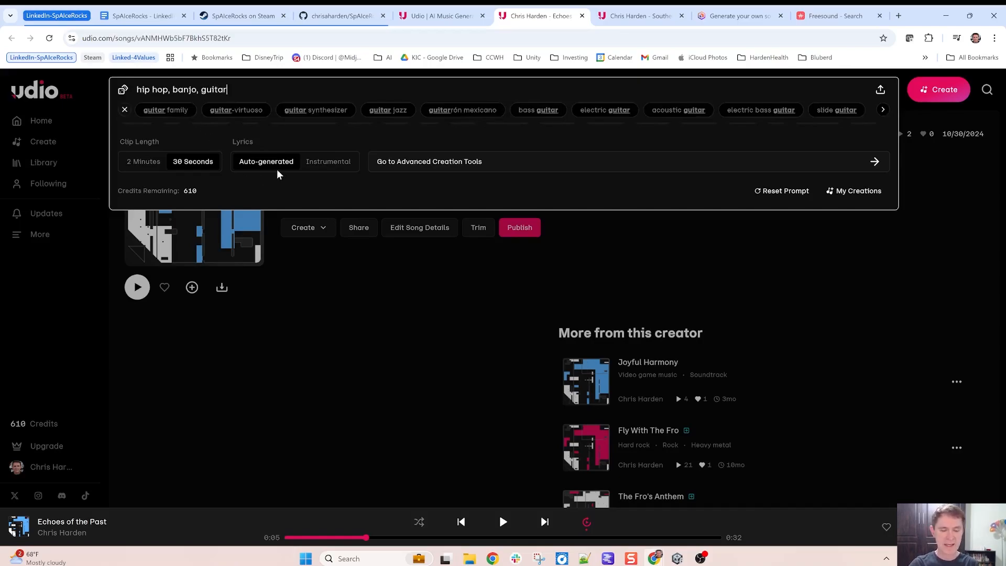
Set the lyrics to Instrumental and, after trying 2 Minutes, set the clip length to 30 Seconds
left_click(314, 170)
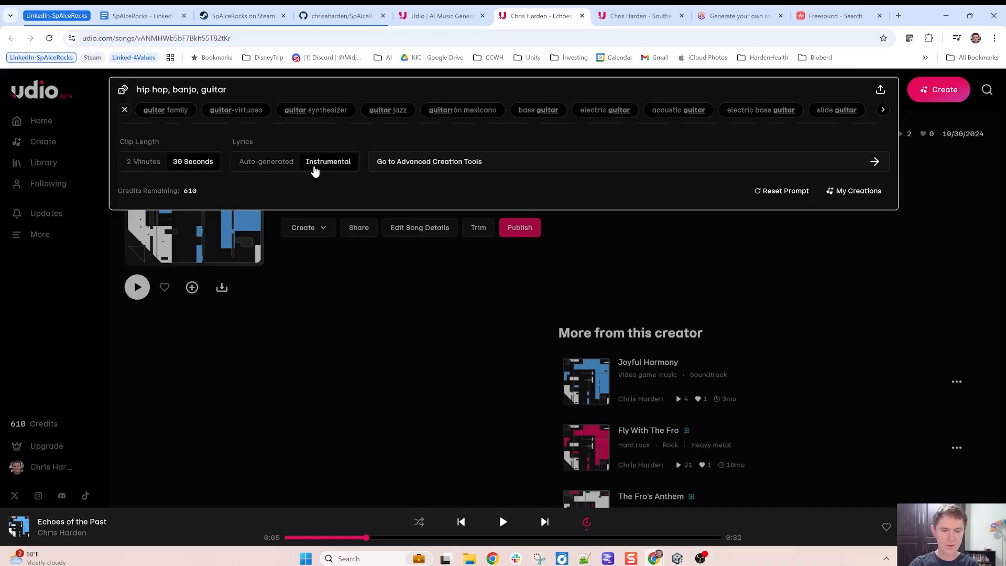
left_click(137, 163)
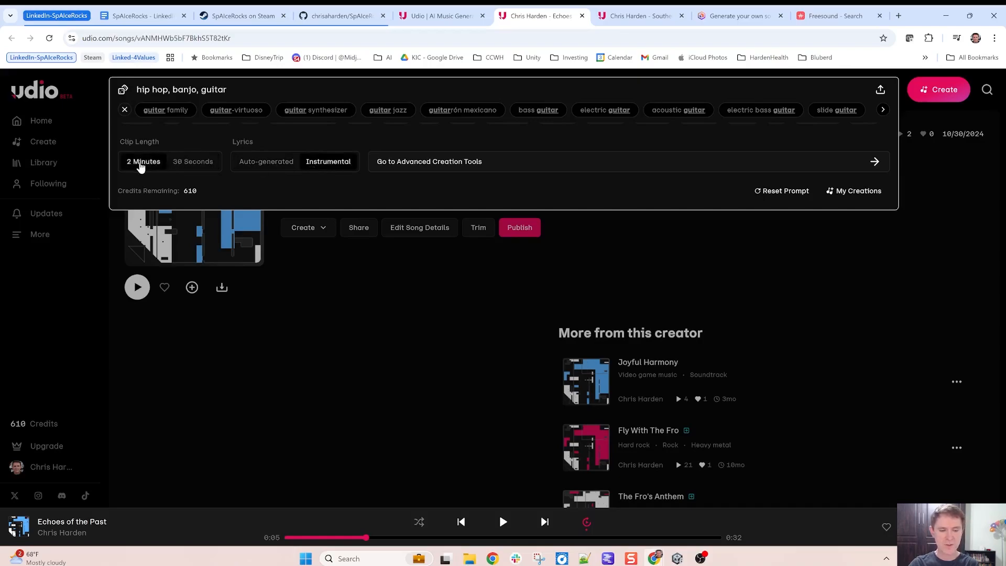
left_click(190, 165)
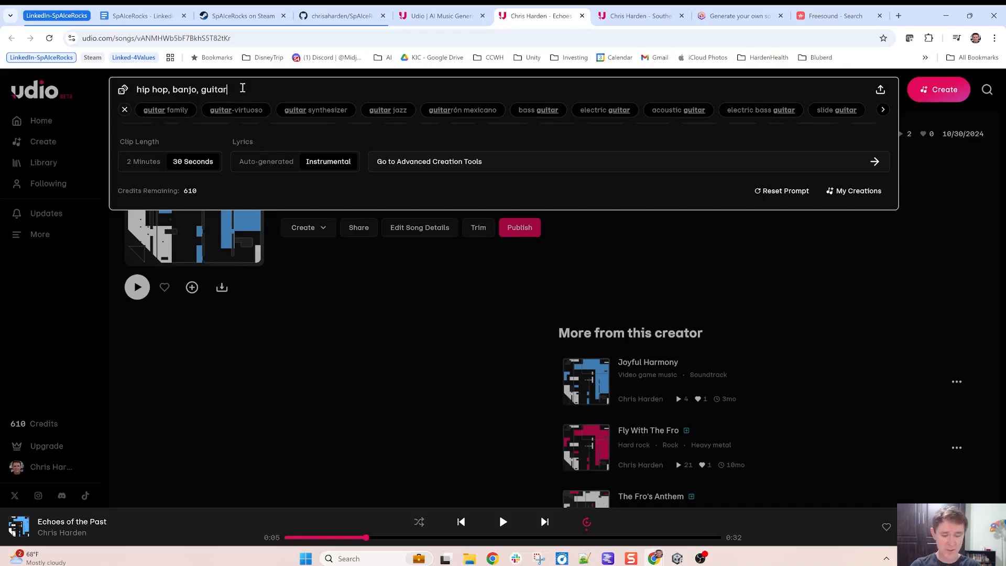
Add "country folk" to the end of the music prompt and collapse the prompt options
type(", c")
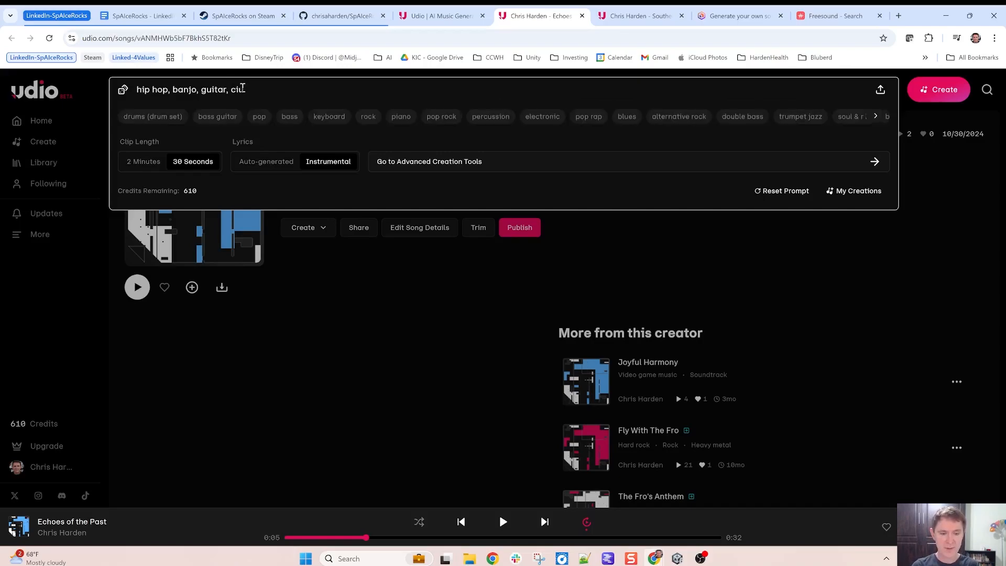
type("ountry")
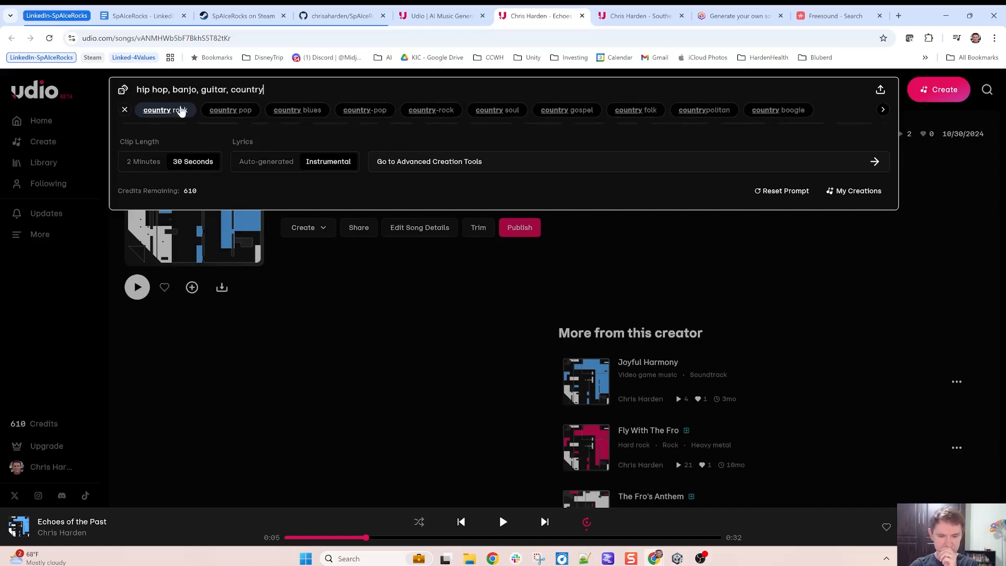
left_click(302, 296)
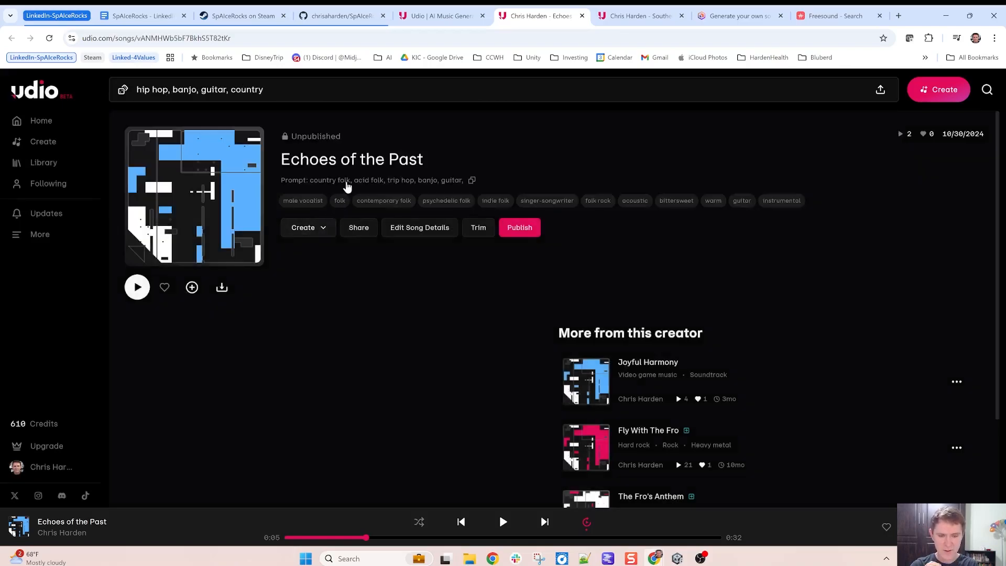
left_click(274, 94)
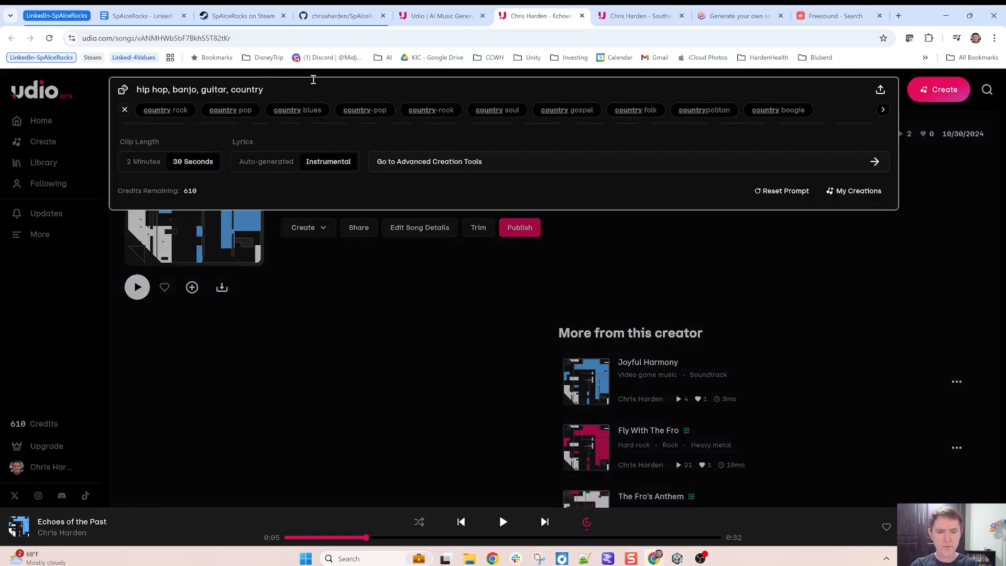
type("fol")
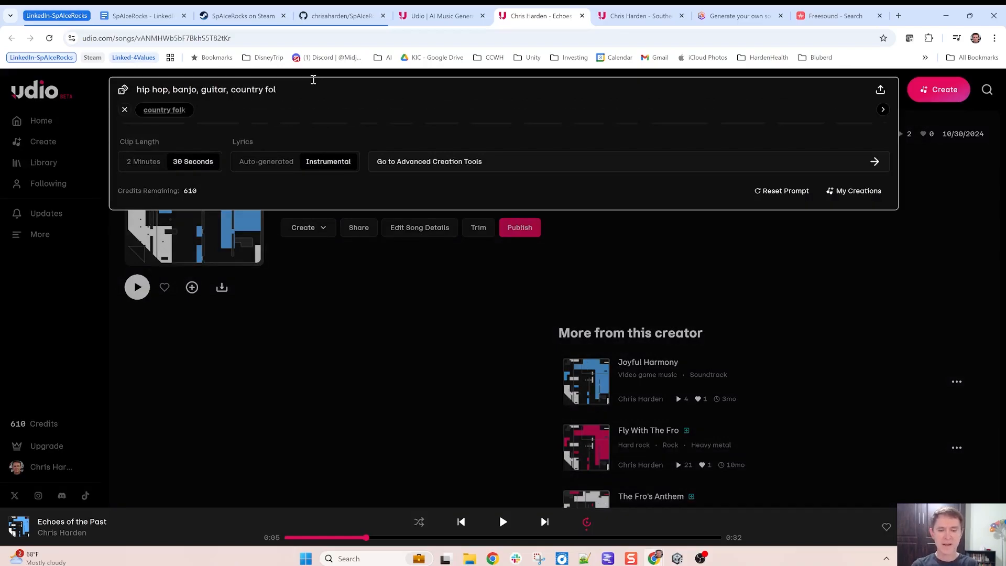
type("k")
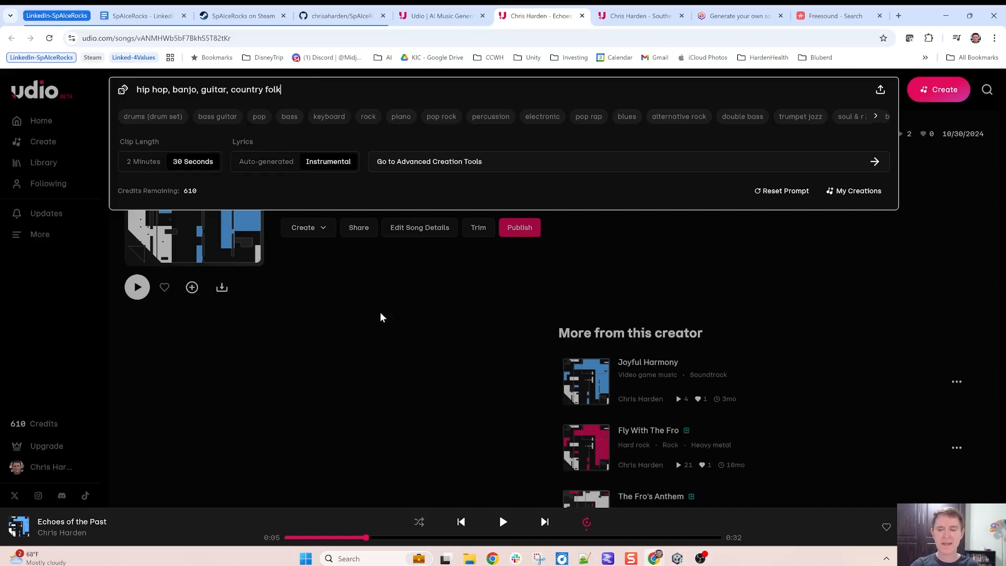
left_click(470, 275)
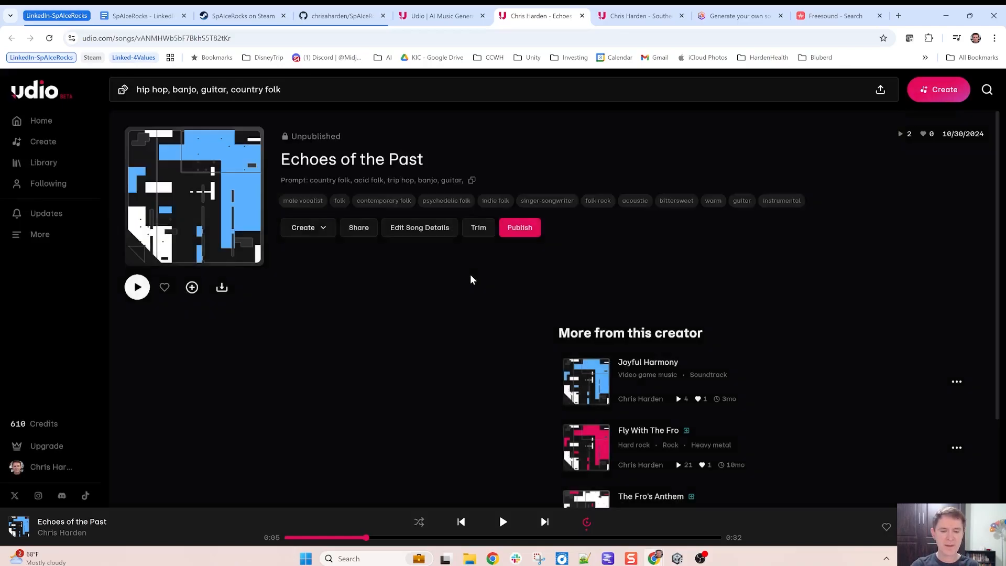
mouse_move(209, 215)
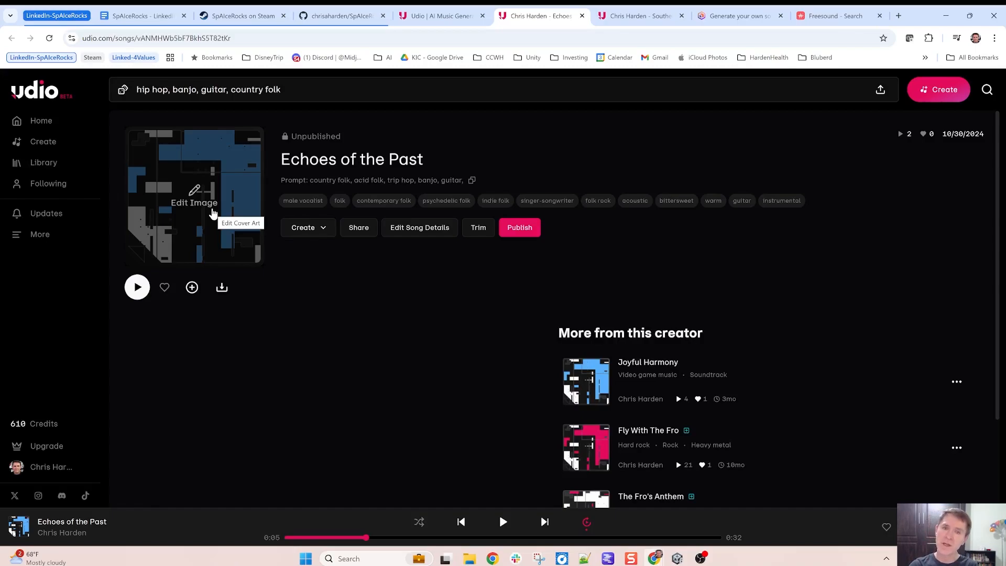
scroll(365, 301, "down", 2)
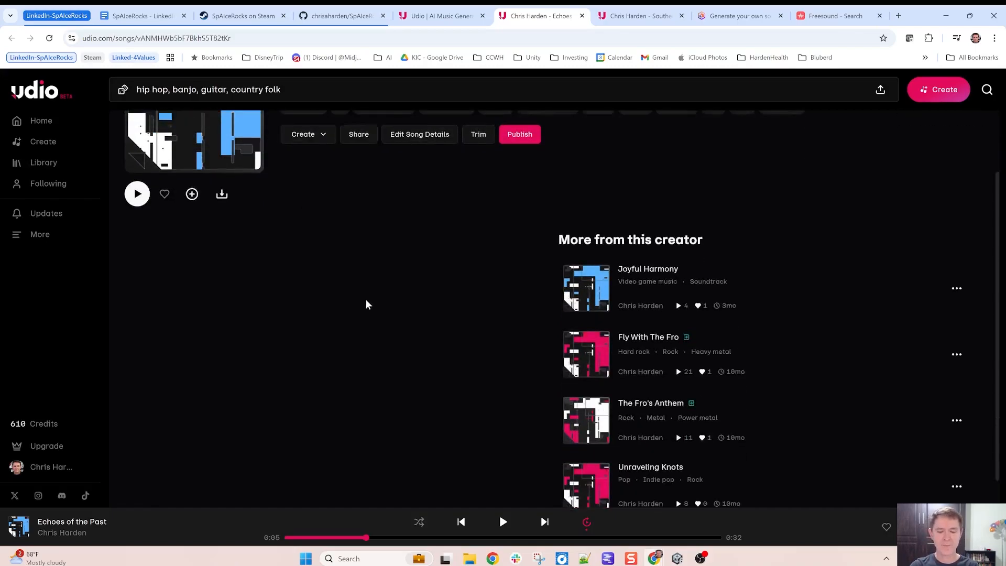
scroll(366, 301, "up", 1)
scroll(366, 301, "up", 1)
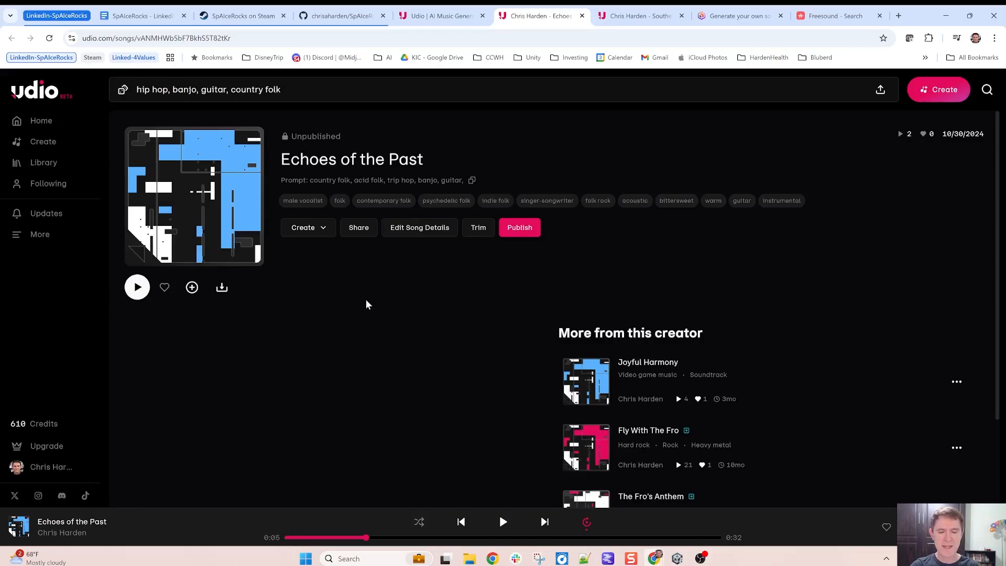
Switch to the Unity editor, view the clips in the Assets/Audio/Music folder and clear the current selection
key("alt+Tab")
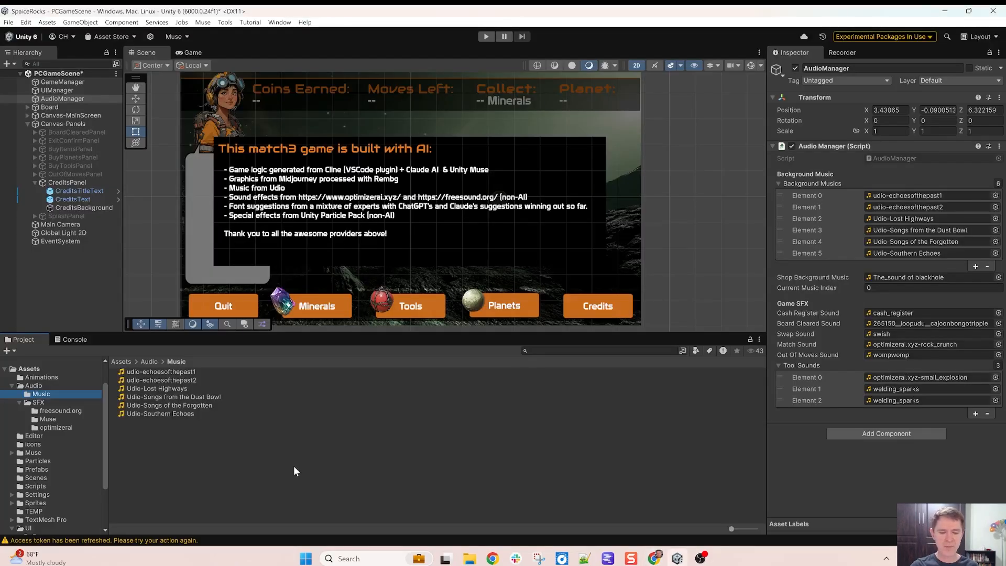
left_click(315, 454)
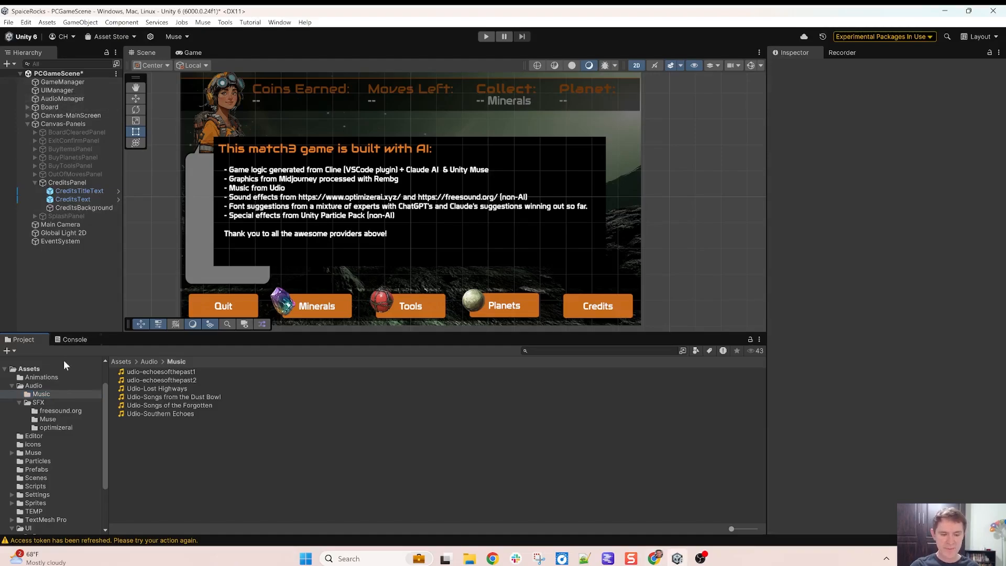
Open the Audio folder under Assets and go into its Music subfolder to list the music clips
left_click(42, 395)
left_click(39, 387)
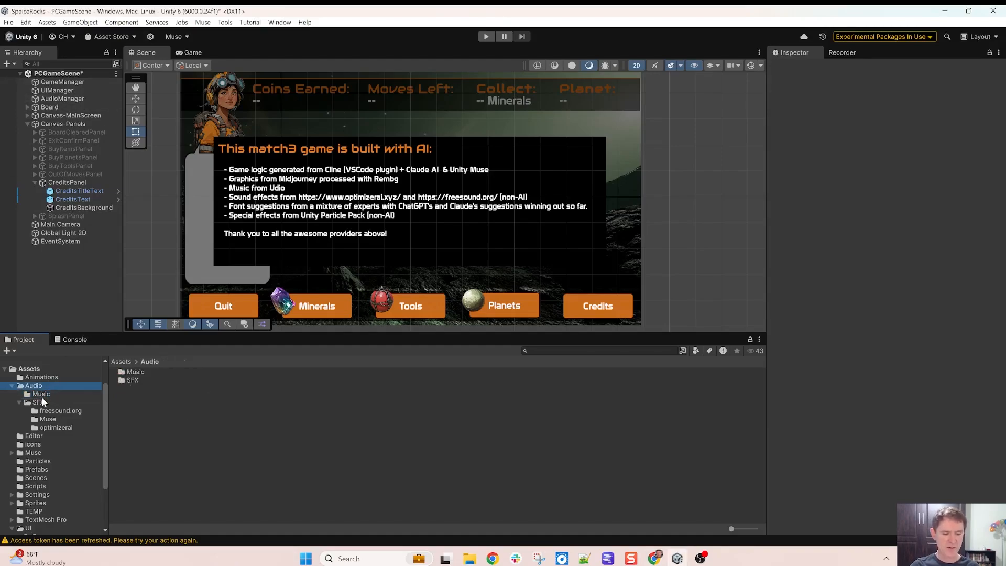
left_click(43, 397)
left_click(35, 387)
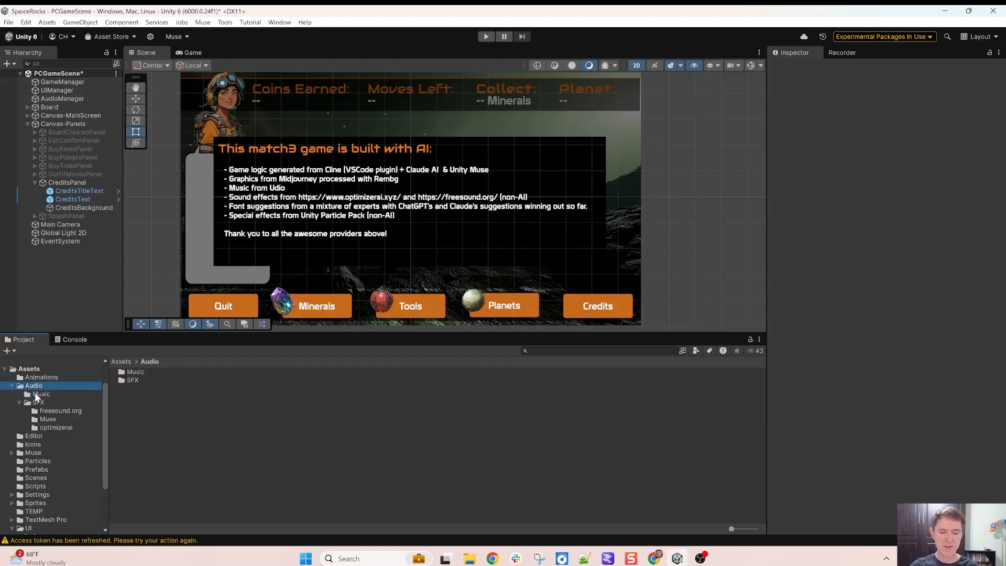
left_click(38, 396)
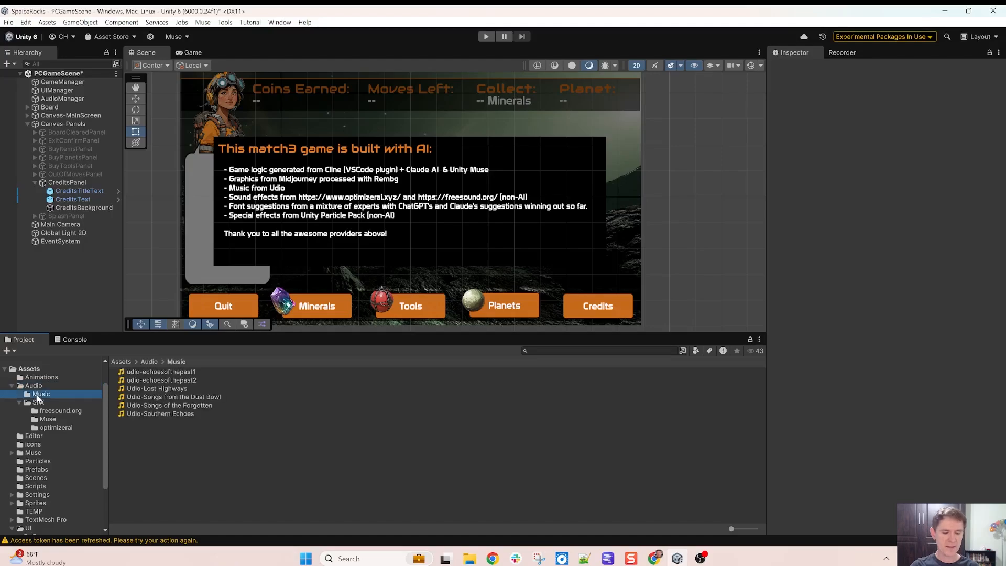
Inspect the clips udio-echoesofthepast1, udio-echoesofthepast2, Udio-Lost Highways and Udio-Songs from the Dust Bowl one after another
left_click(149, 372)
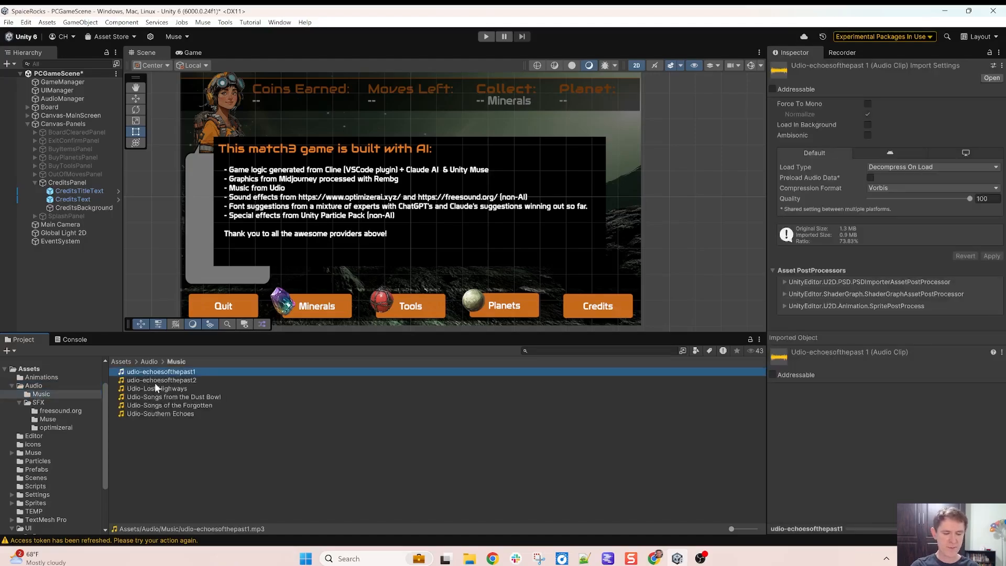
left_click(157, 381)
left_click(174, 389)
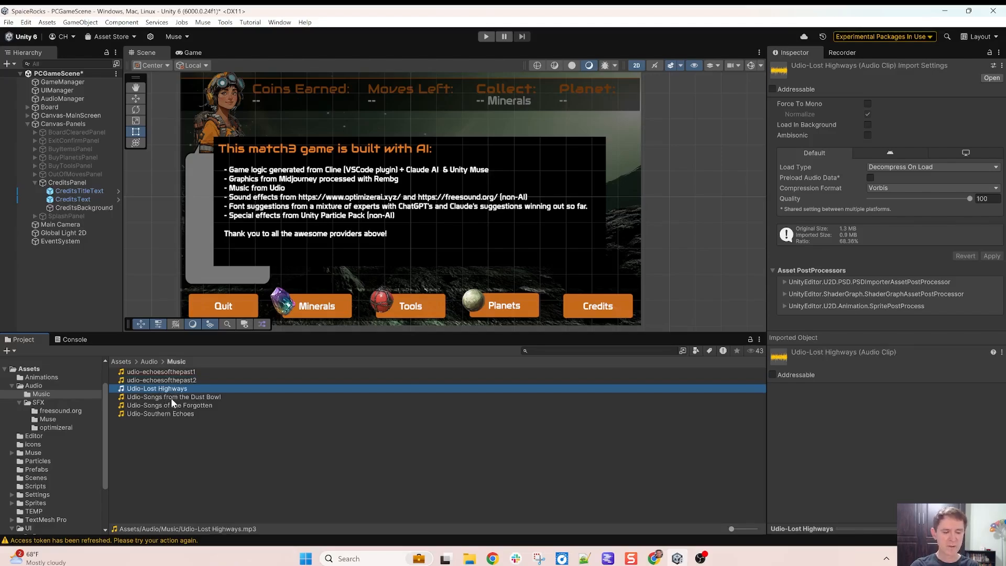
left_click(171, 398)
Clear the clip selection and examine the Background Musics list of the AudioManager object
left_click(175, 423)
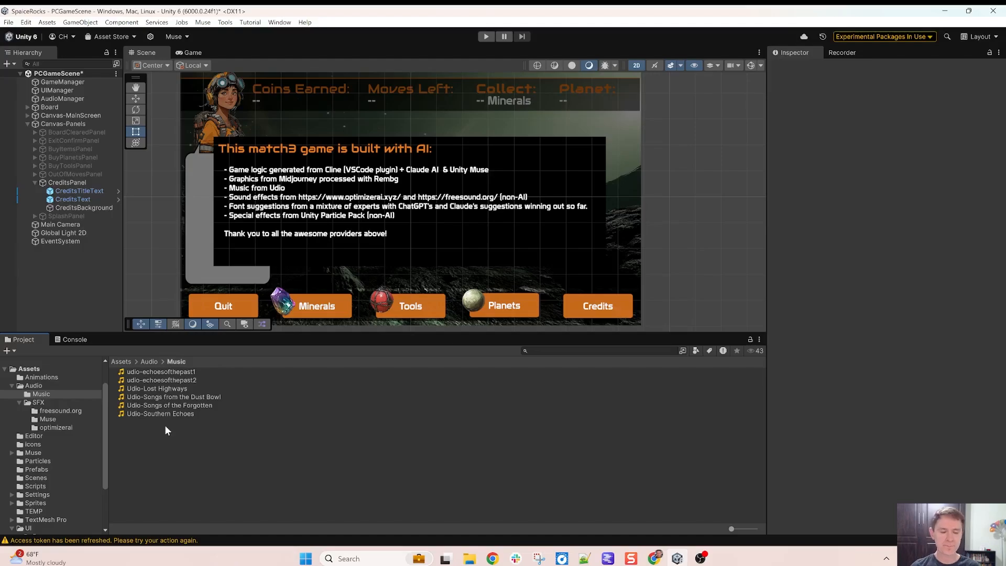
left_click(78, 98)
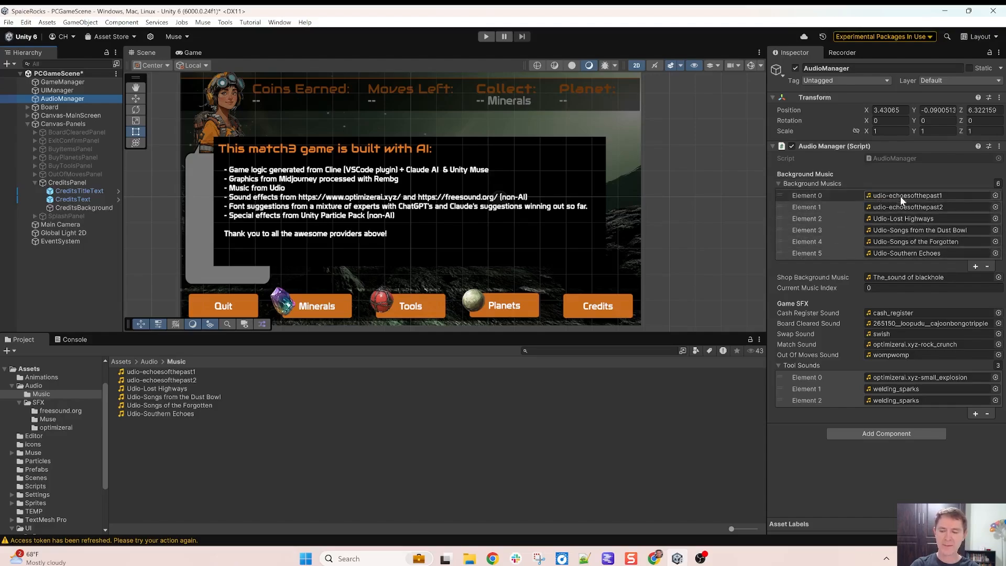
left_click_drag(188, 412, 467, 456)
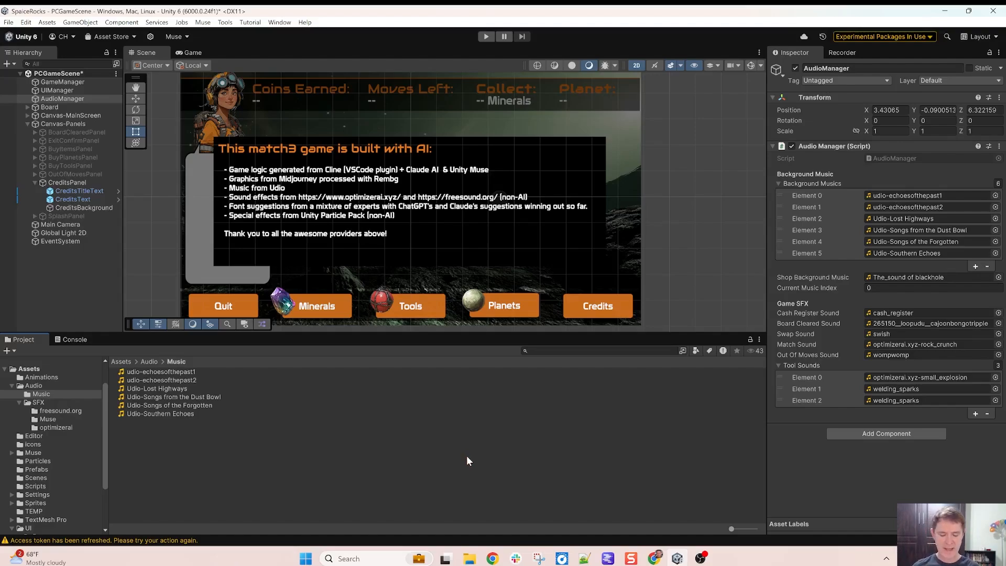
Switch to the Udio library in the browser and review the prompts of Echoes of the Past and Whispers of the Night
key("alt+Tab")
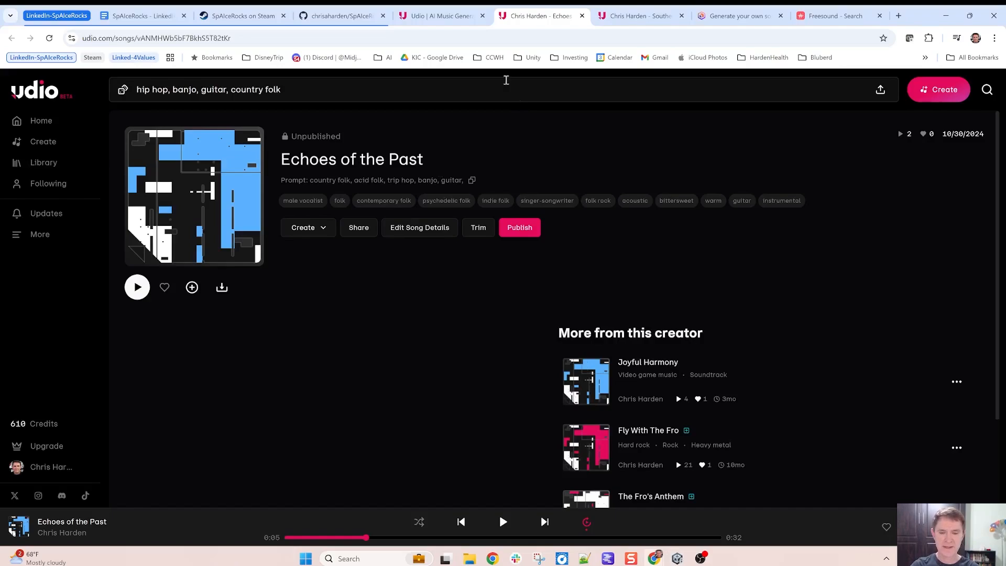
left_click(472, 18)
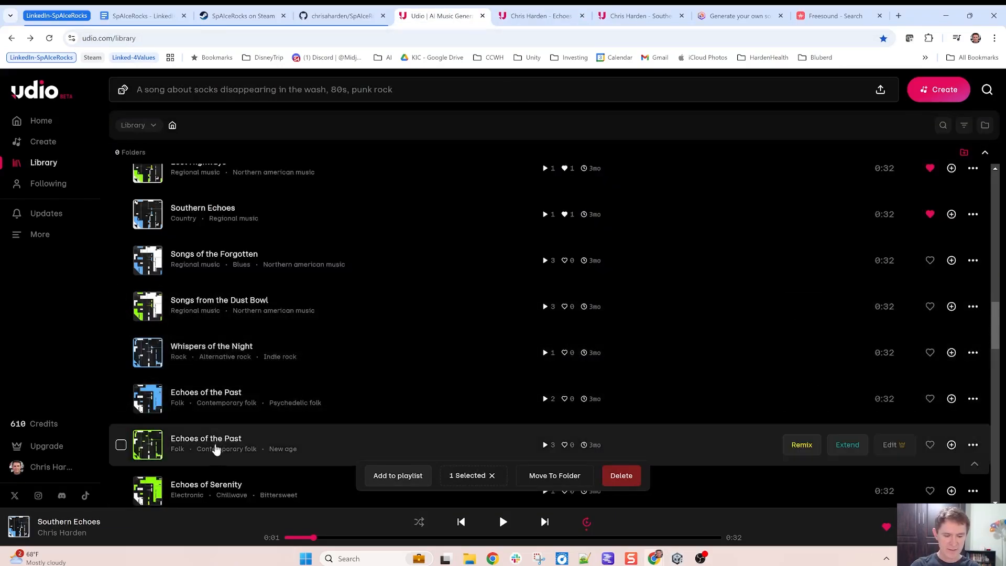
mouse_move(203, 444)
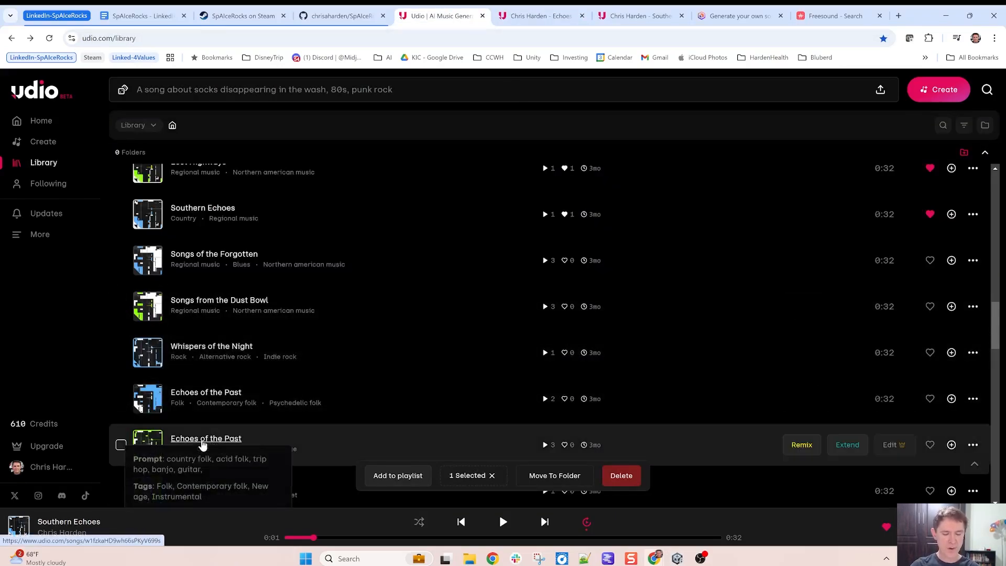
mouse_move(206, 398)
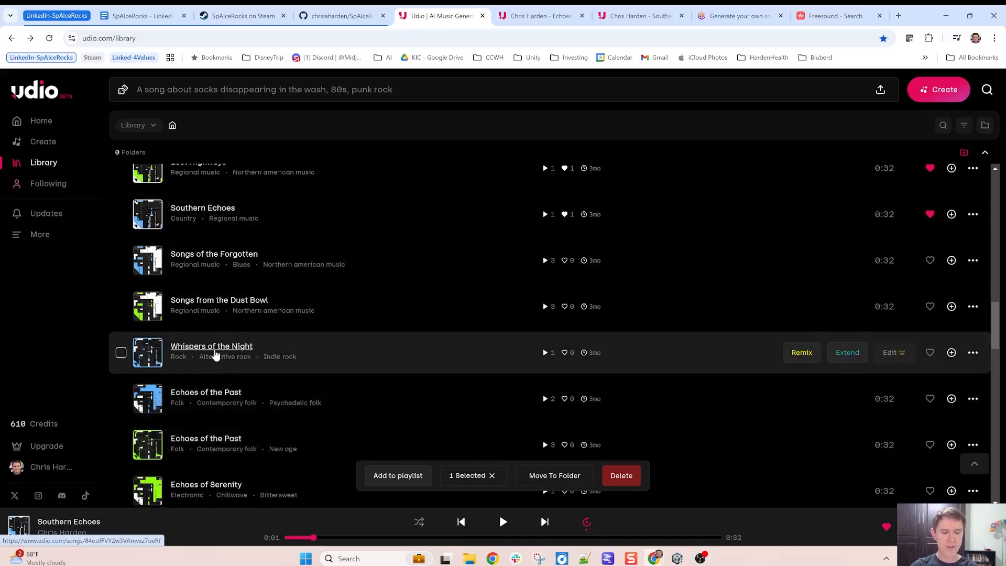
mouse_move(213, 350)
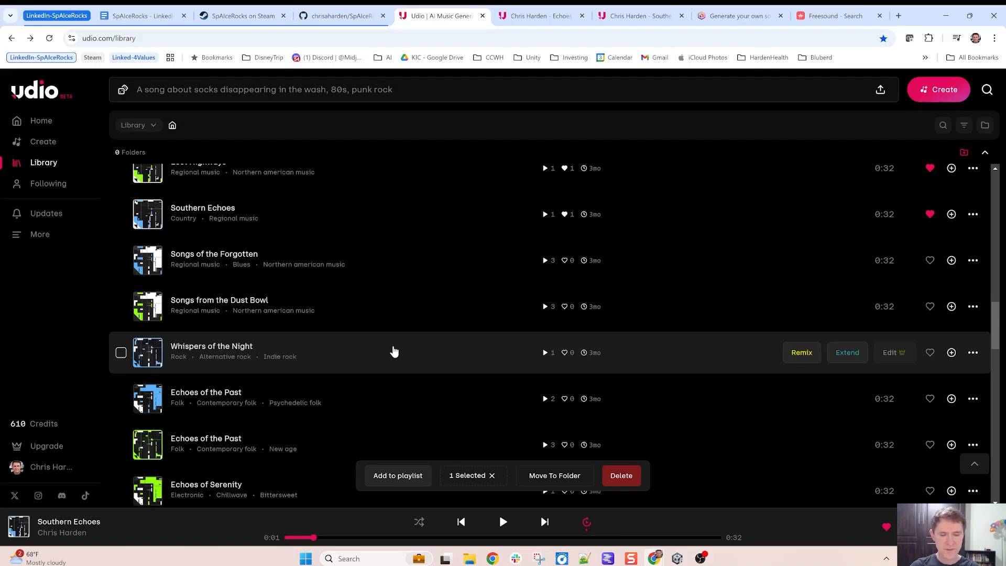
View the Echoes of the Past song page, go to the Southern Echoes page and play that track
left_click(536, 19)
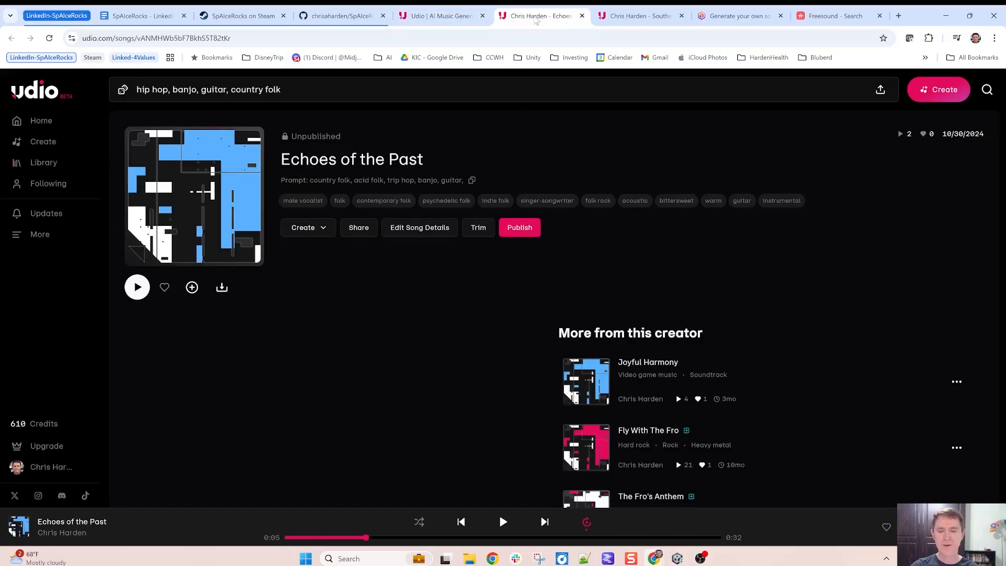
left_click(597, 19)
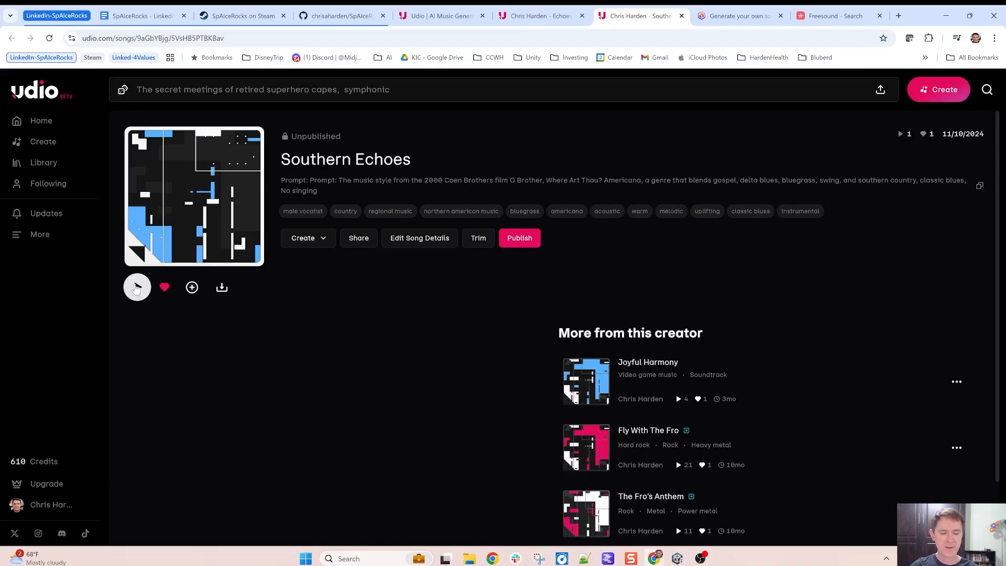
left_click(137, 287)
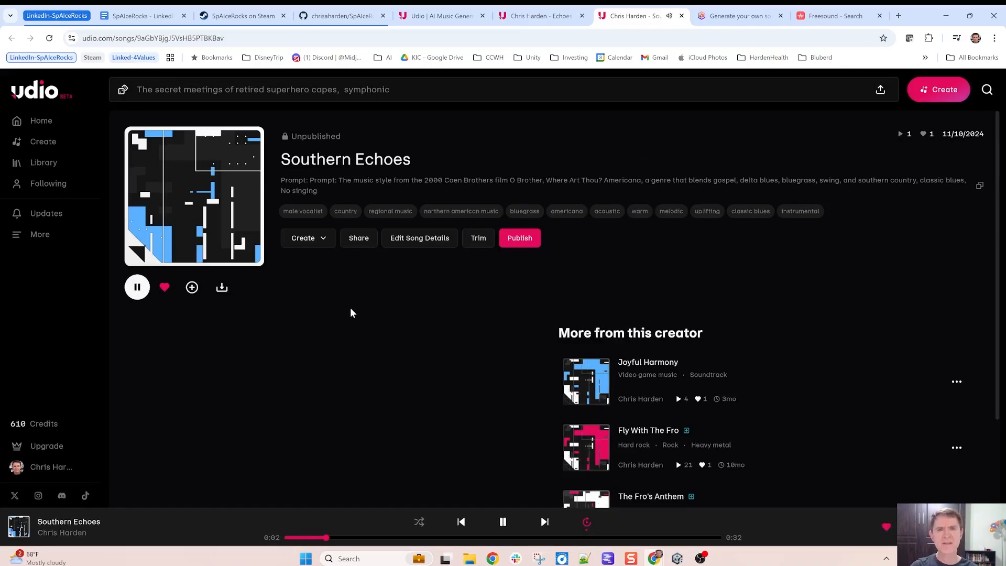
Select the Udio-Southern Echoes clip in Unity's Music folder and return to Udio to pause the Southern Echoes track
key("alt+Tab")
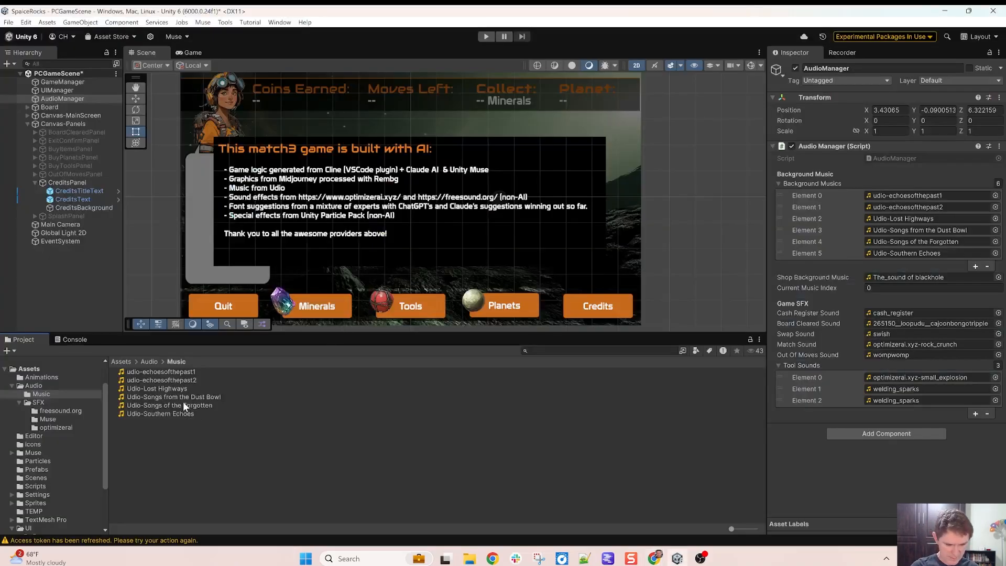
key("alt+Tab")
key("alt+Tab")
left_click(156, 415)
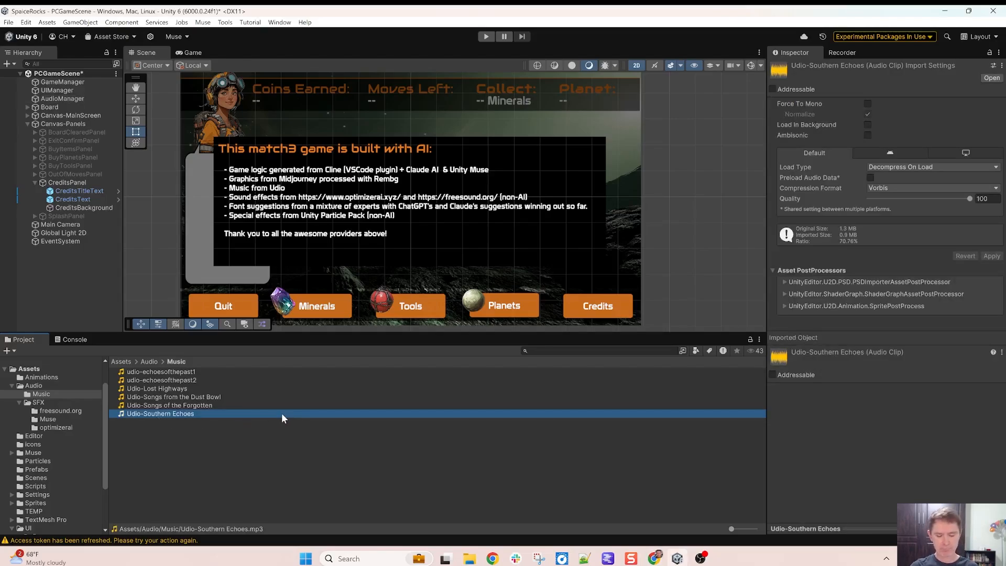
key("alt+Tab")
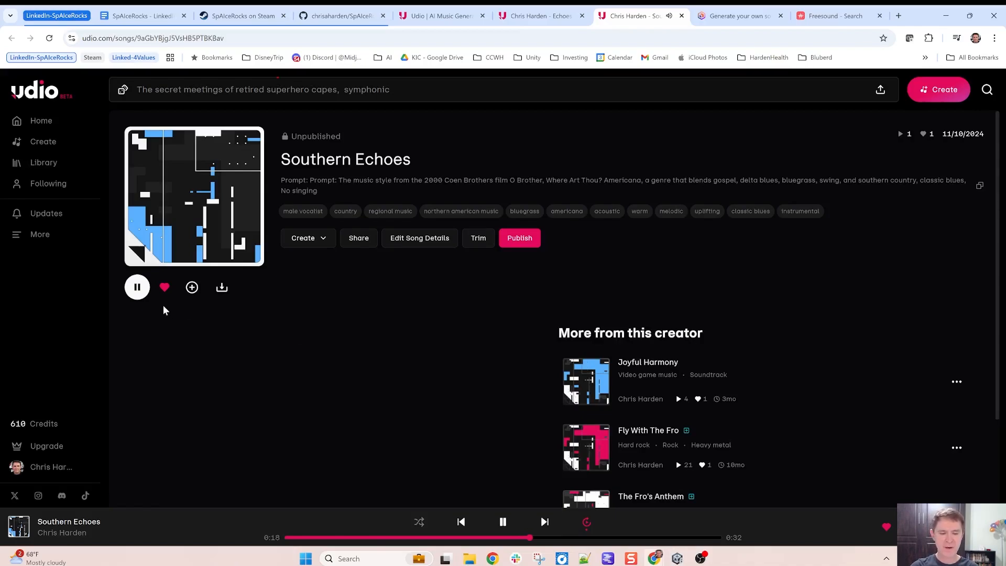
left_click(140, 293)
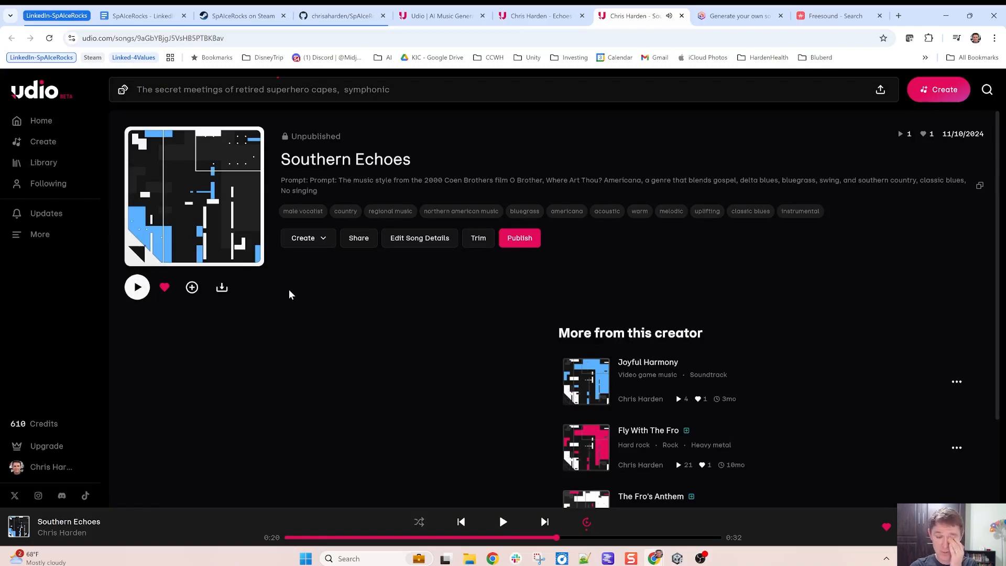
Switch to Unity, review the AudioManager's background music assignments and reselect the Udio-Southern Echoes clip
key("alt+Tab")
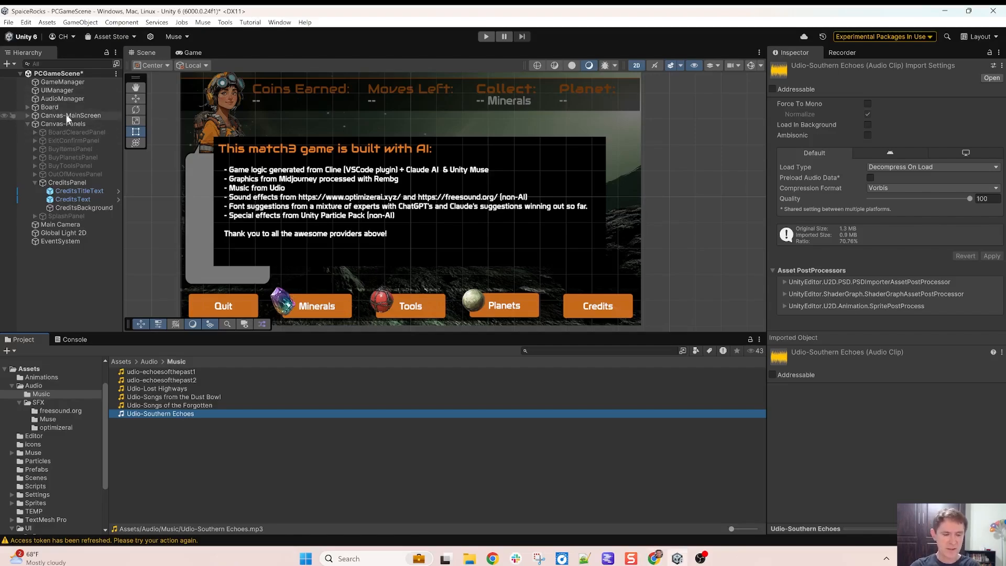
left_click(62, 99)
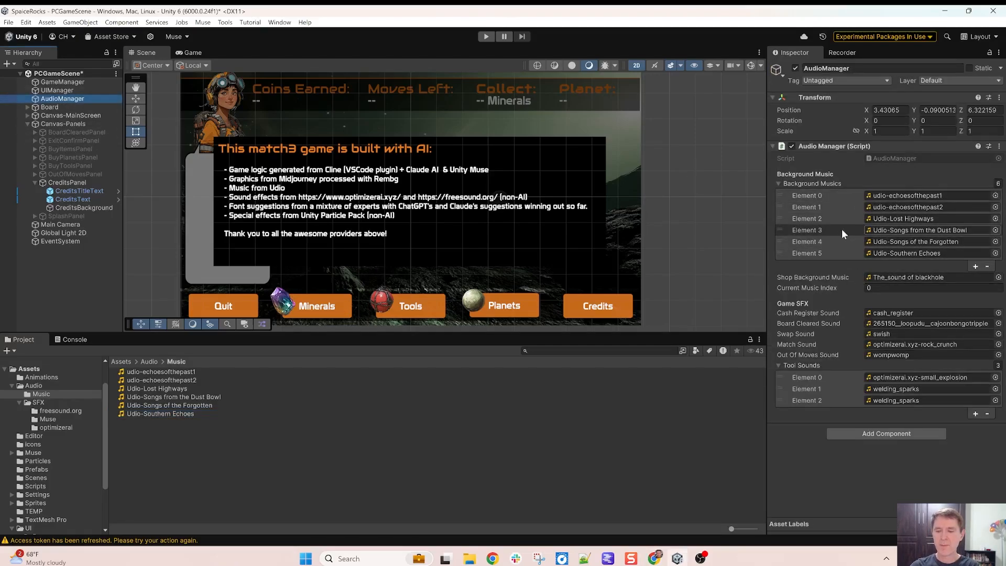
left_click(474, 415)
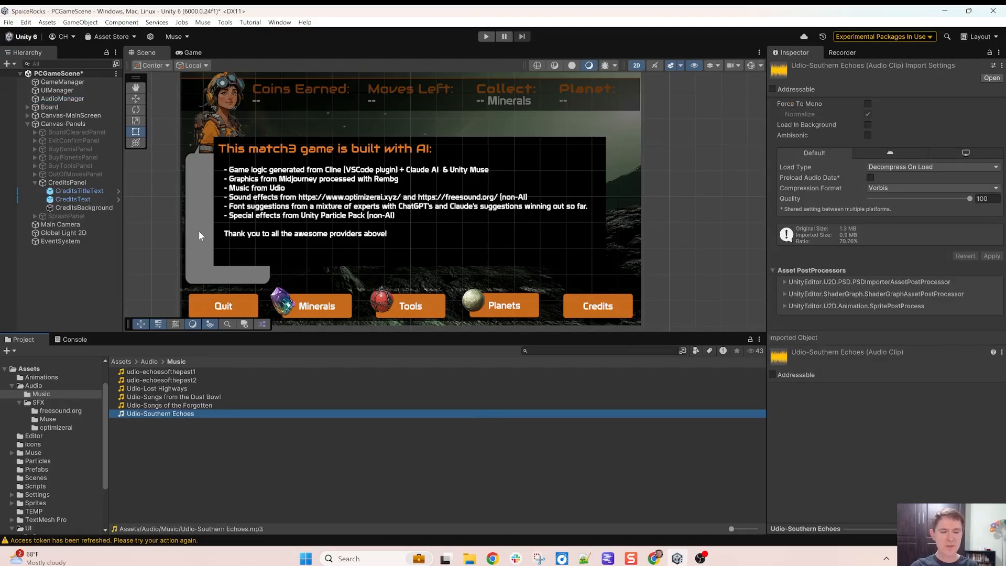
Select the optimizerai subfolder inside Assets/Audio/SFX and switch to the OptimizerAI sound library in the browser
left_click(39, 402)
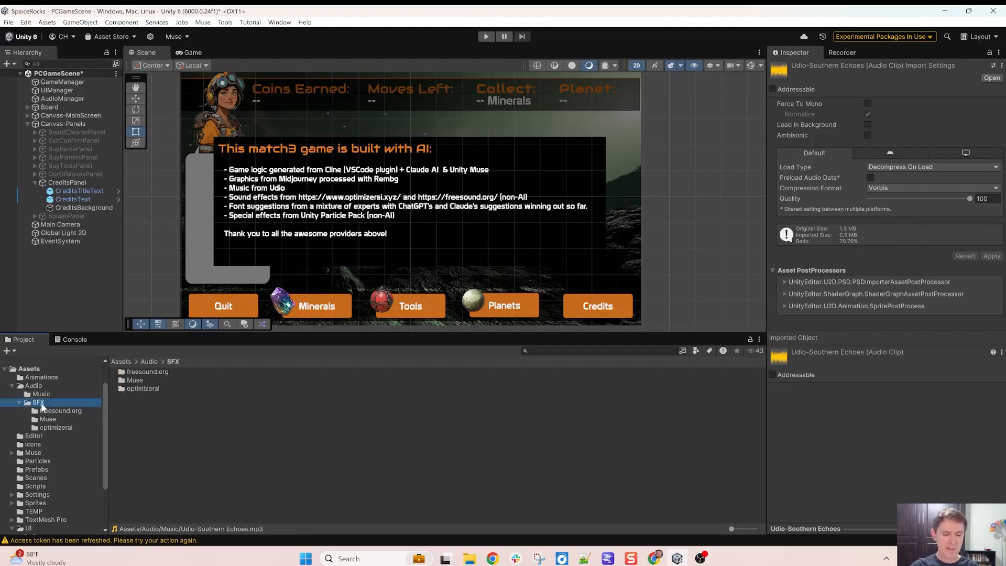
left_click(159, 388)
key("alt+Tab")
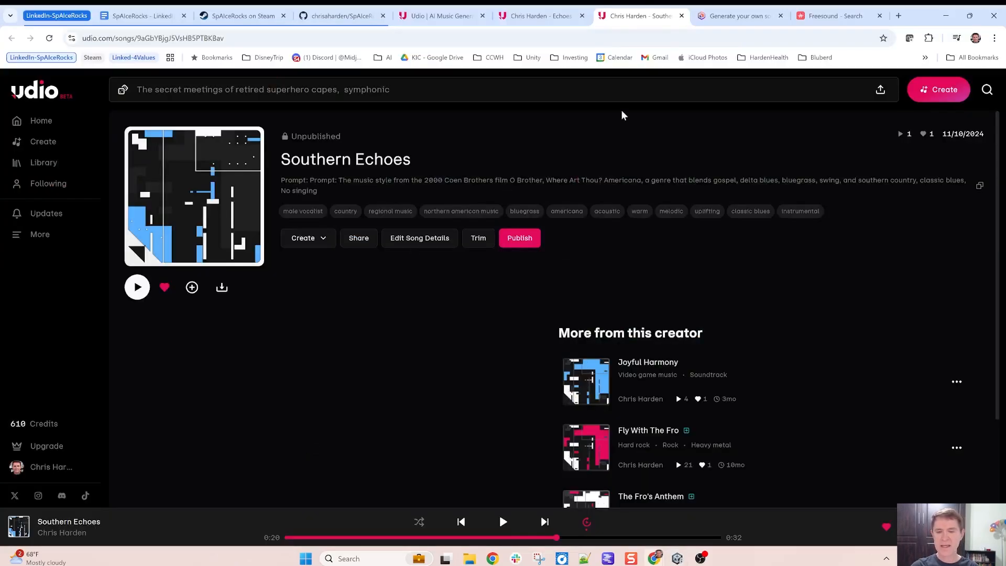
left_click(734, 16)
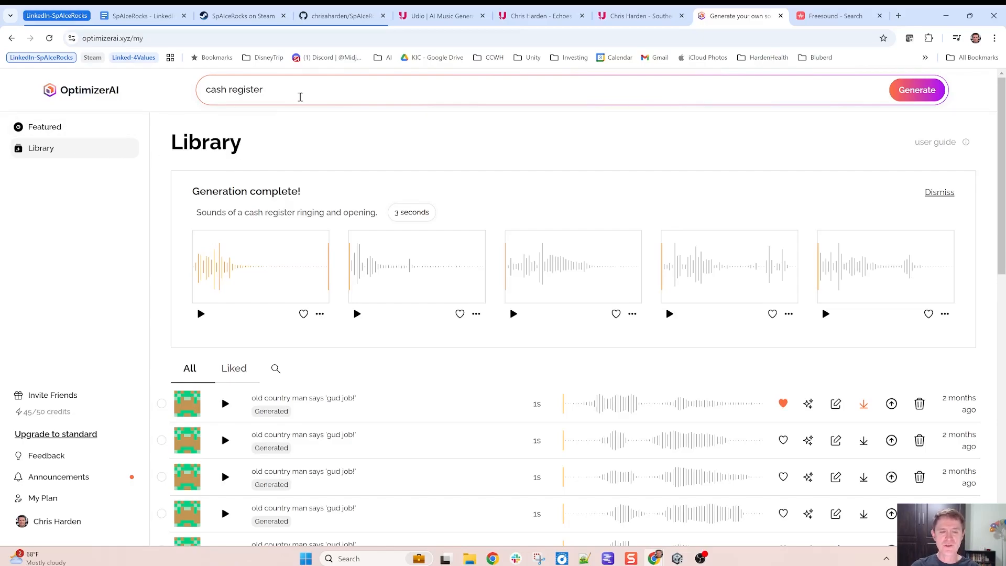
Check the generation options for the "cash register" prompt, play the first generated cash register sound and look through the library
left_click(310, 90)
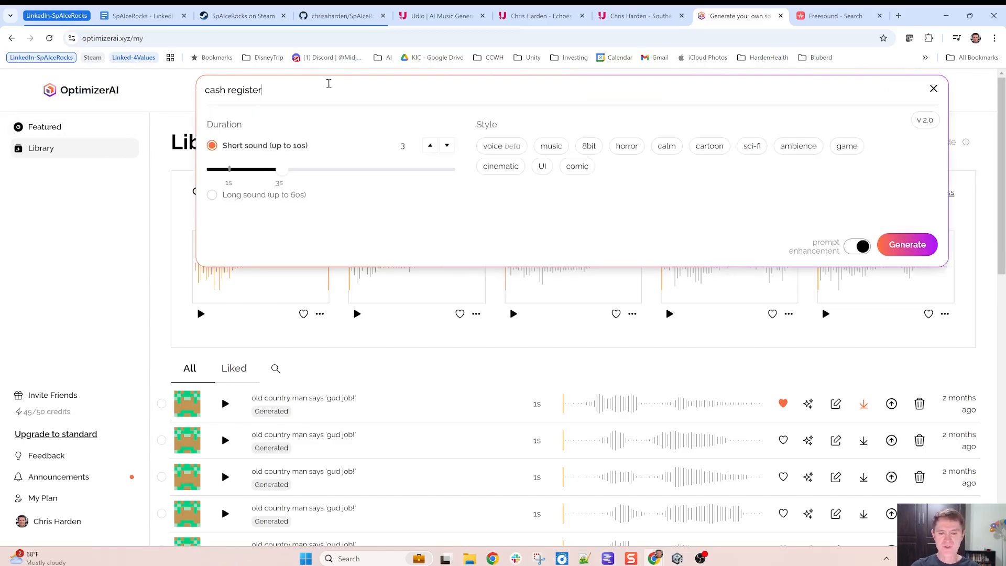
left_click(177, 276)
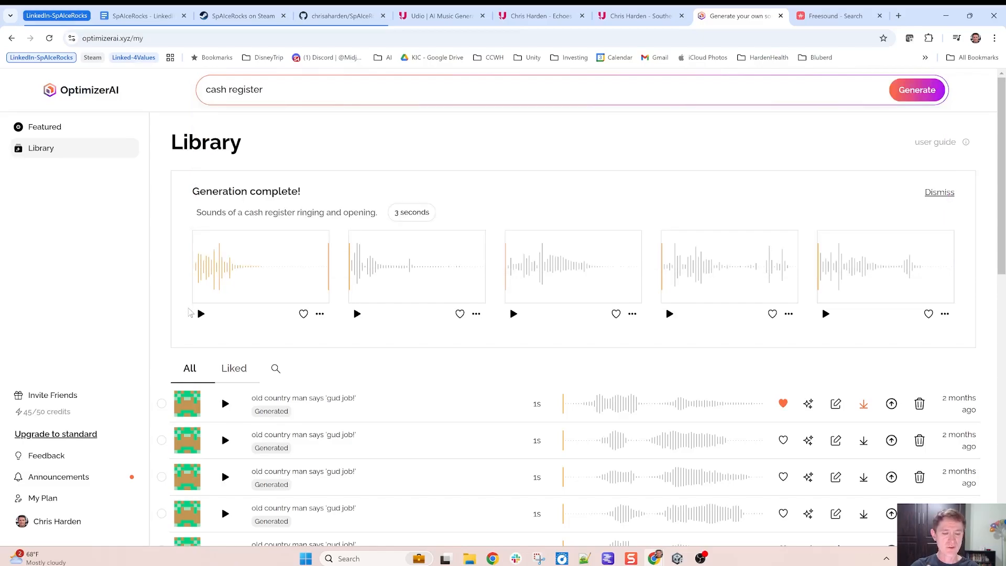
left_click(202, 316)
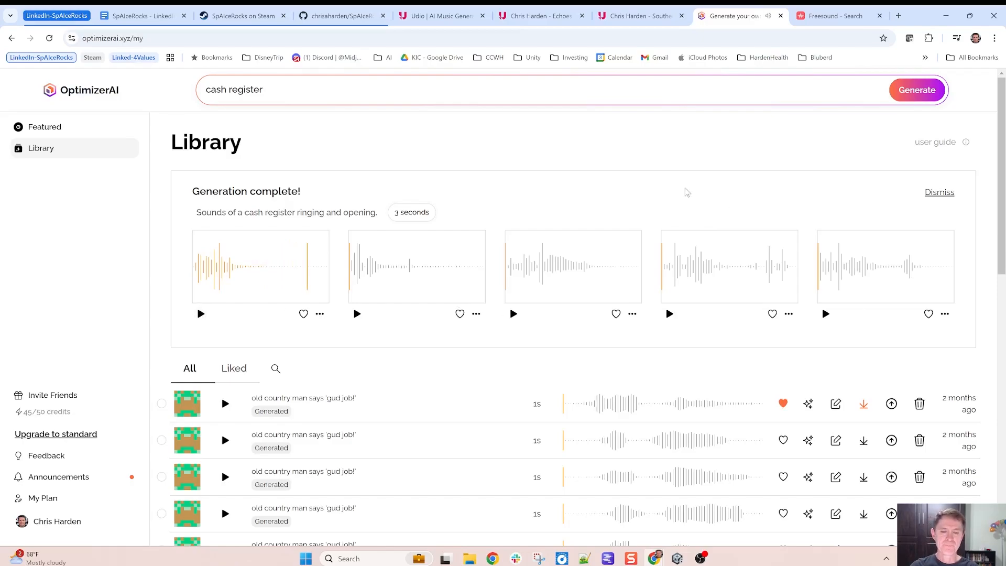
scroll(588, 370, "down", 3)
scroll(588, 370, "down", 10)
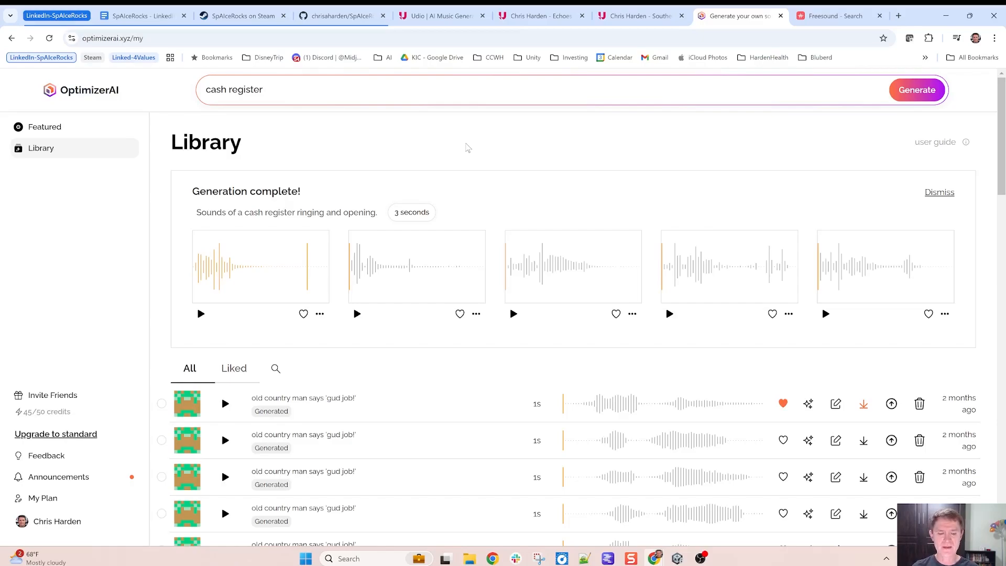
Switch to Unity, open the SFX/optimizerai folder and inspect the cash_register, optimizerai.xyz-rock_crunch and optimizerai.xyz-small_explosion clips
key("alt+Tab")
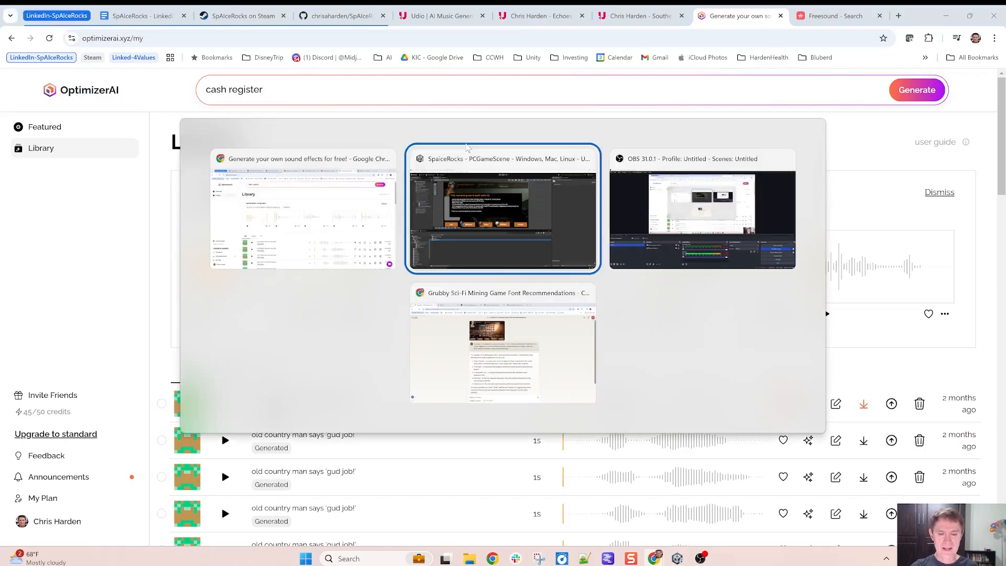
left_click(71, 428)
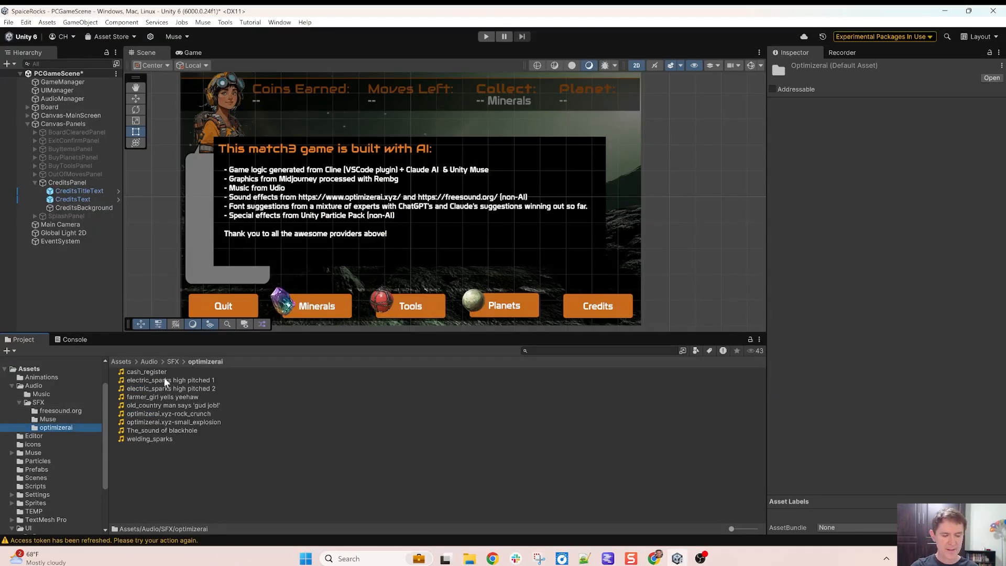
left_click(163, 373)
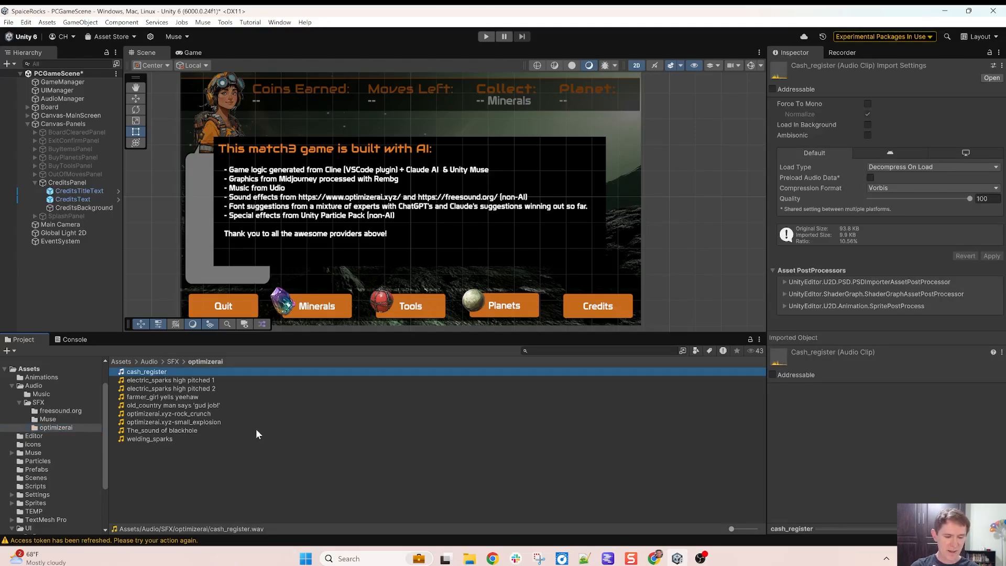
left_click(168, 414)
left_click(187, 422)
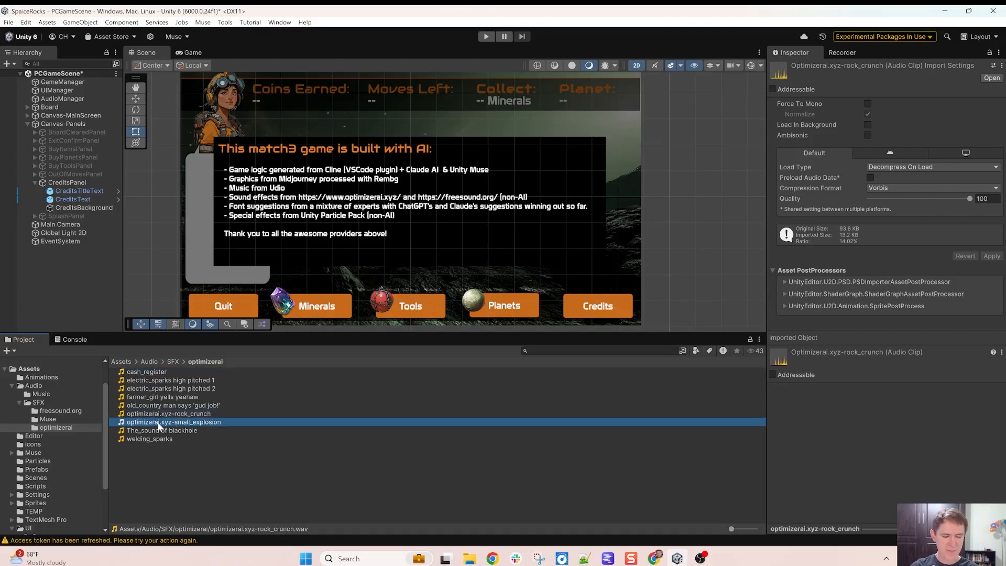
left_click(197, 414)
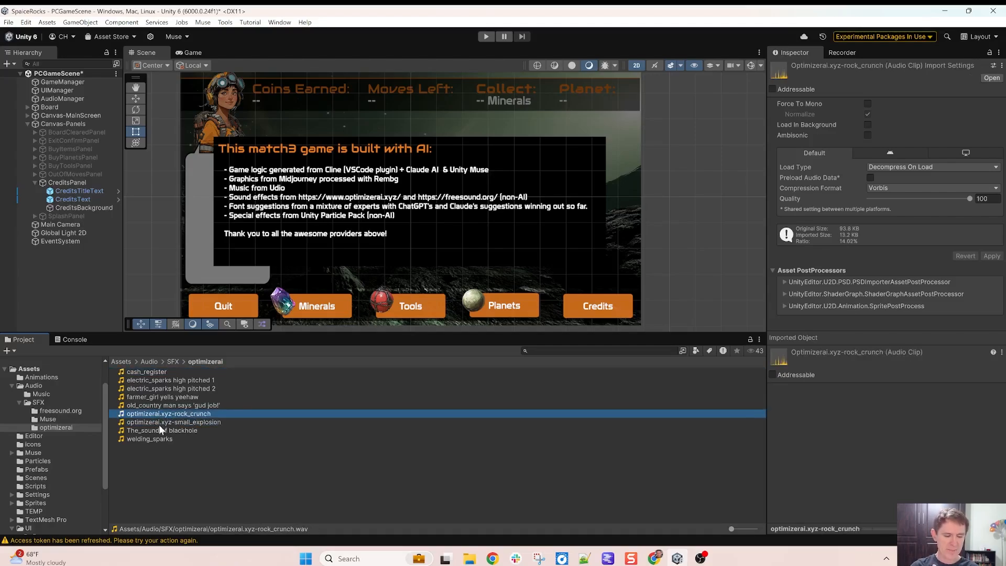
Select the optimizerai.xyz-small_explosion and optimizerai.xyz-rock_crunch clips, glance at the OptimizerAI library in the browser and return to Unity
left_click(164, 422)
left_click(180, 416)
key("alt+Tab")
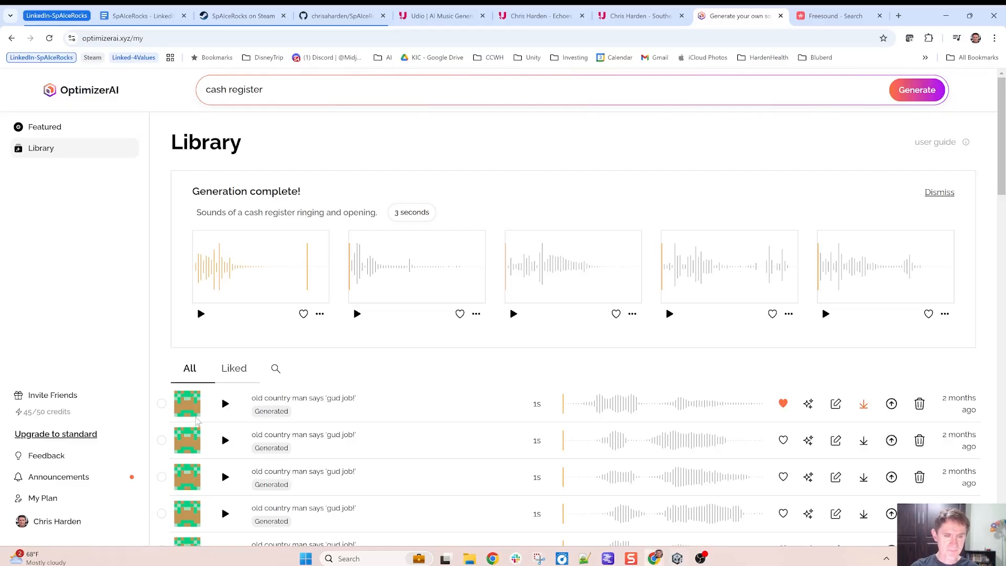
key("alt+Tab")
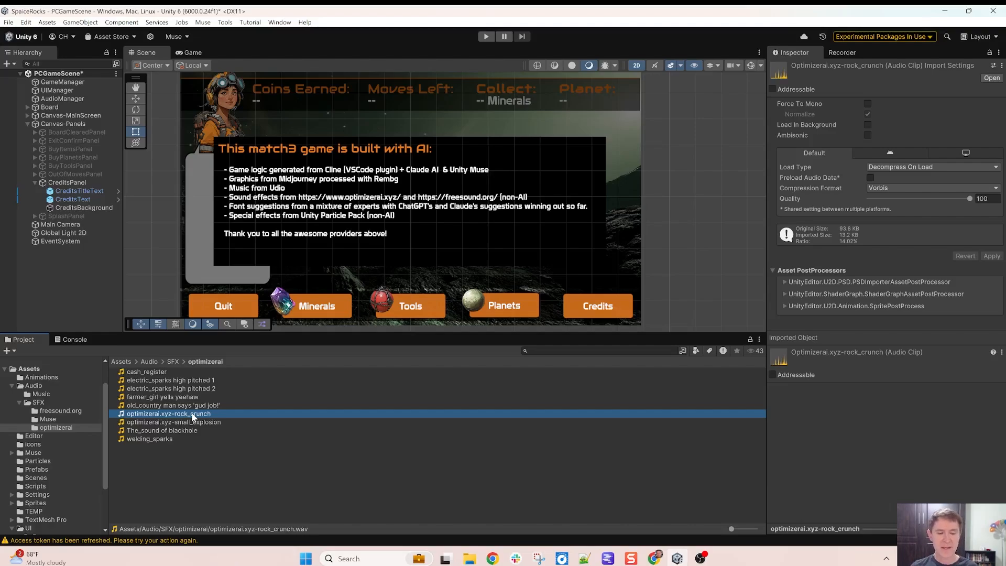
Review the AudioManager's Game SFX and Shop Background Music assignments and inspect the The_sound of blackhole clip
left_click(68, 99)
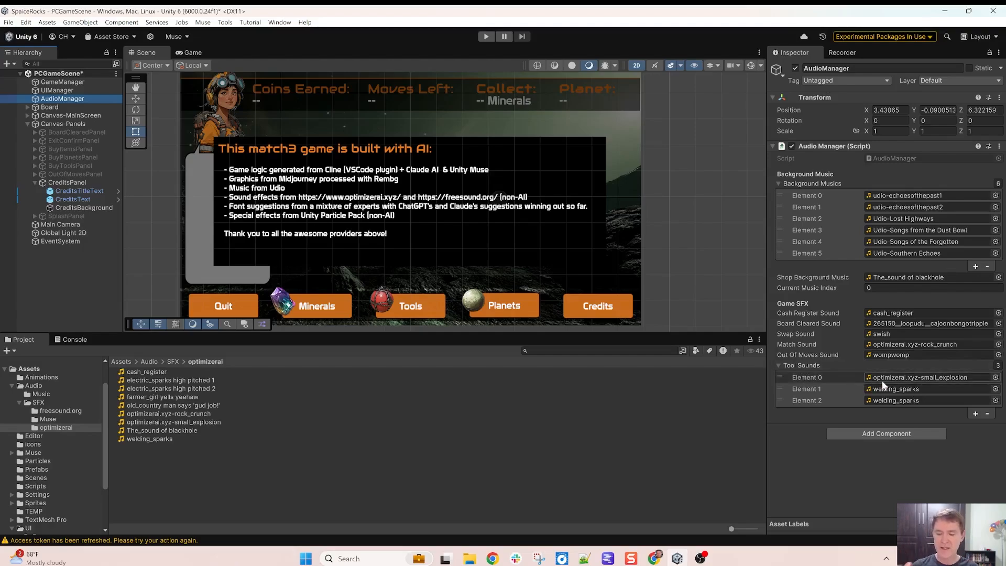
left_click(478, 430)
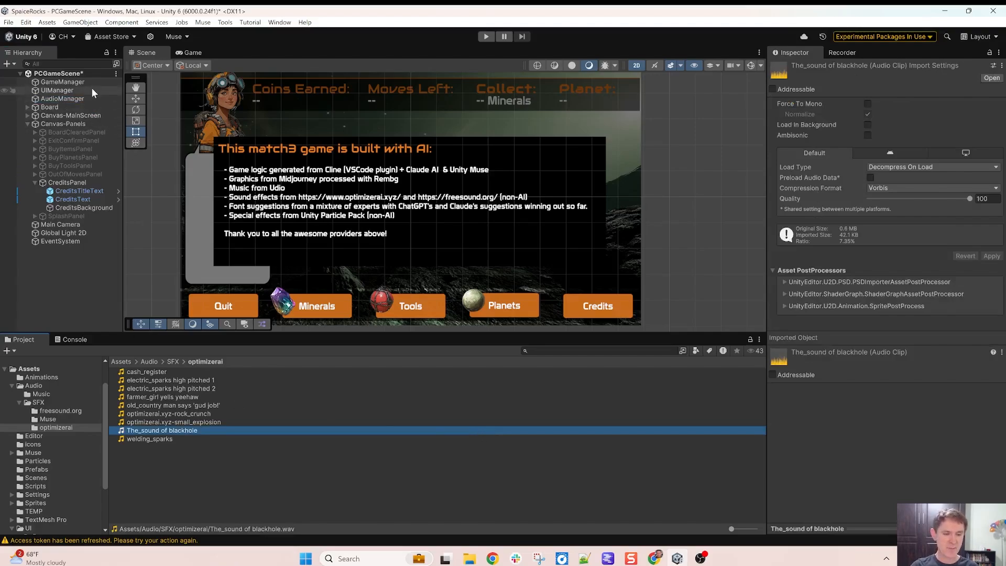
left_click(83, 99)
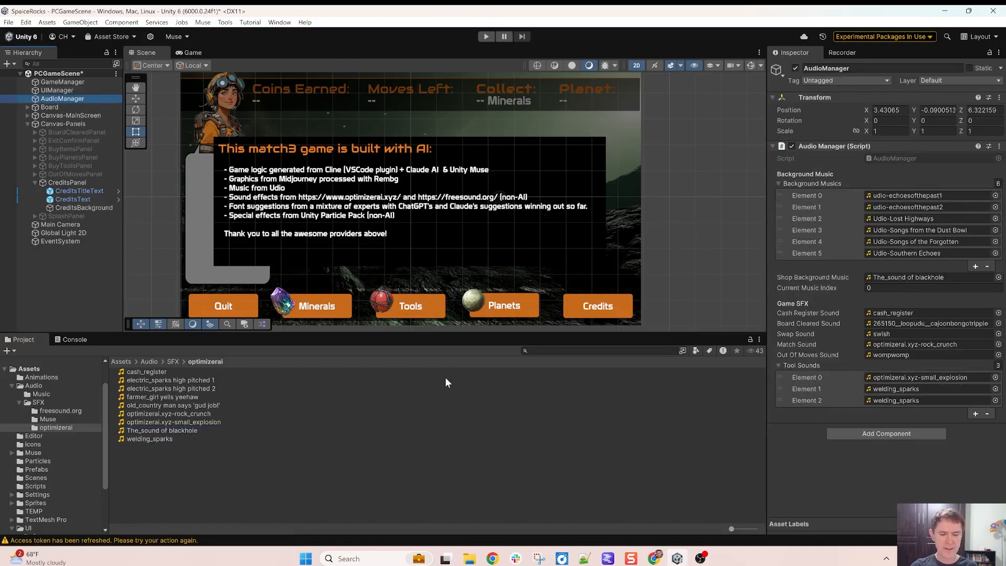
Switch to Freesound in the browser, view its home page and return to the "bomb" search results
key("alt+Tab")
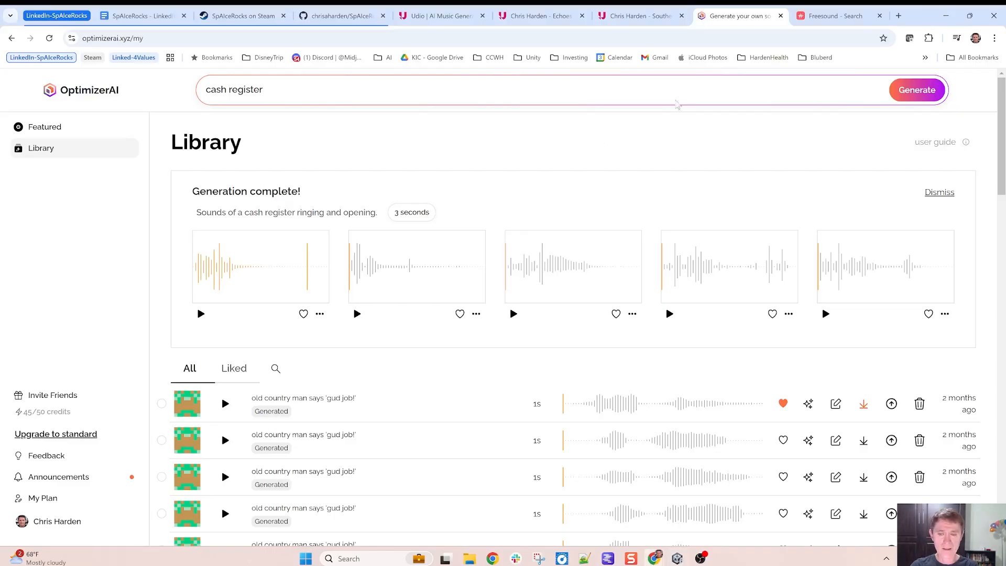
left_click(836, 16)
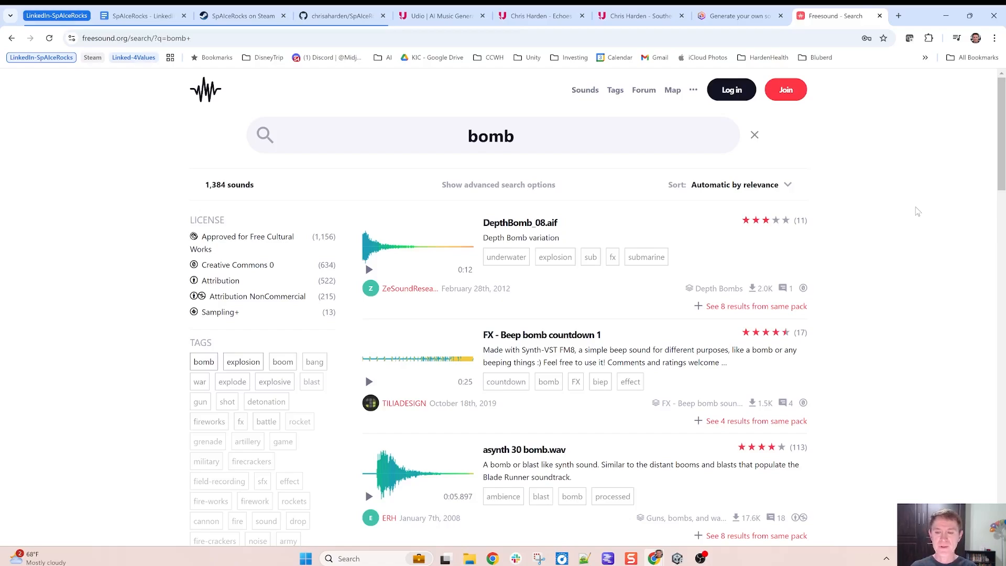
key("alt+Left")
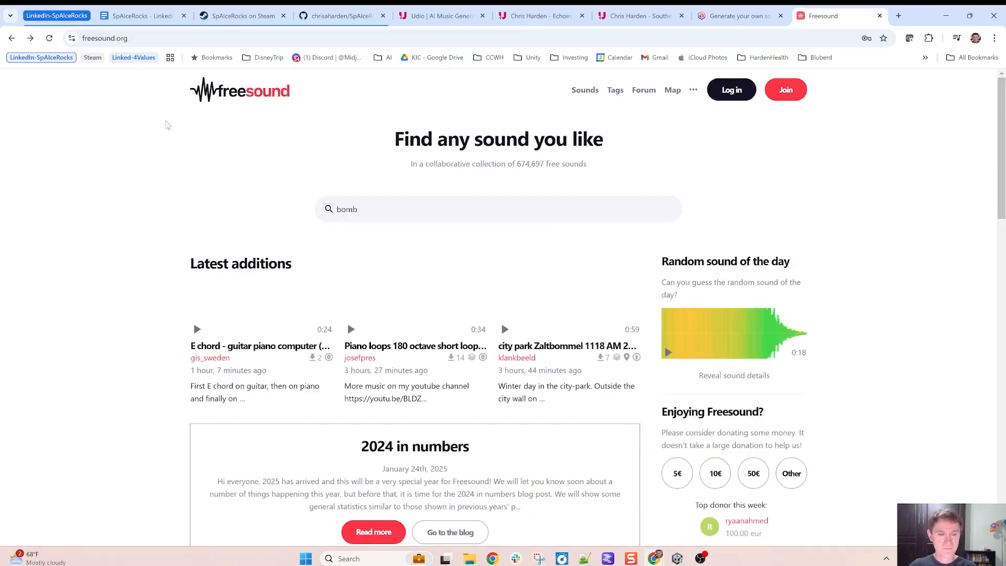
left_click(12, 38)
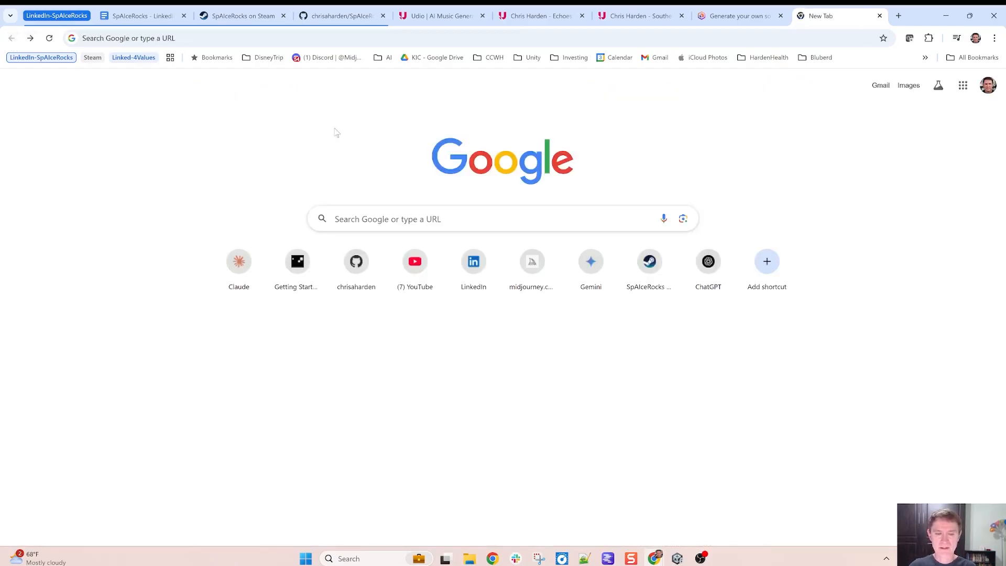
left_click(31, 38)
left_click(31, 38)
Play DepthBomb_08.aif and asynth 30 bomb.wav from the Freesound "bomb" results and look through the list
left_click(369, 269)
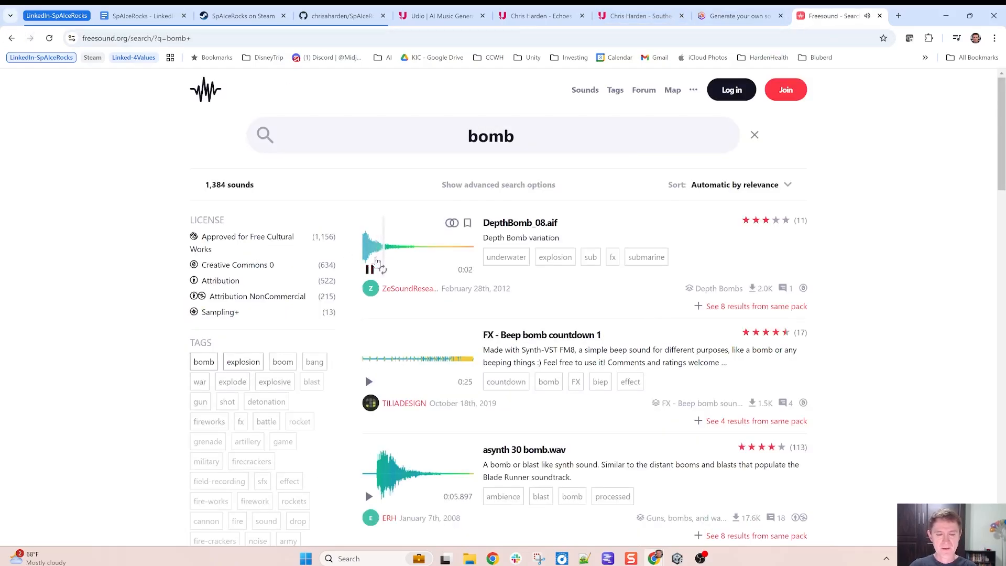
left_click(370, 269)
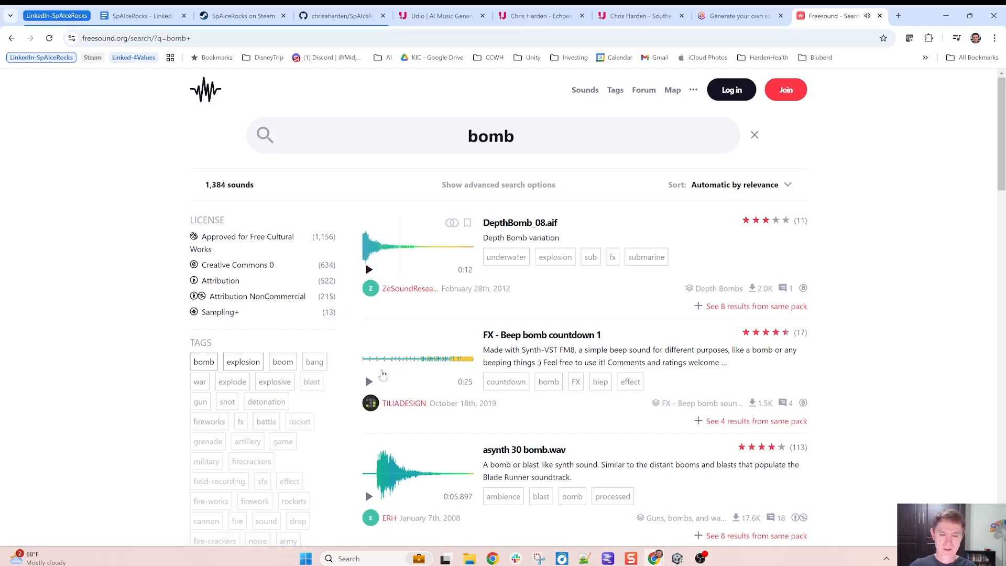
left_click(369, 497)
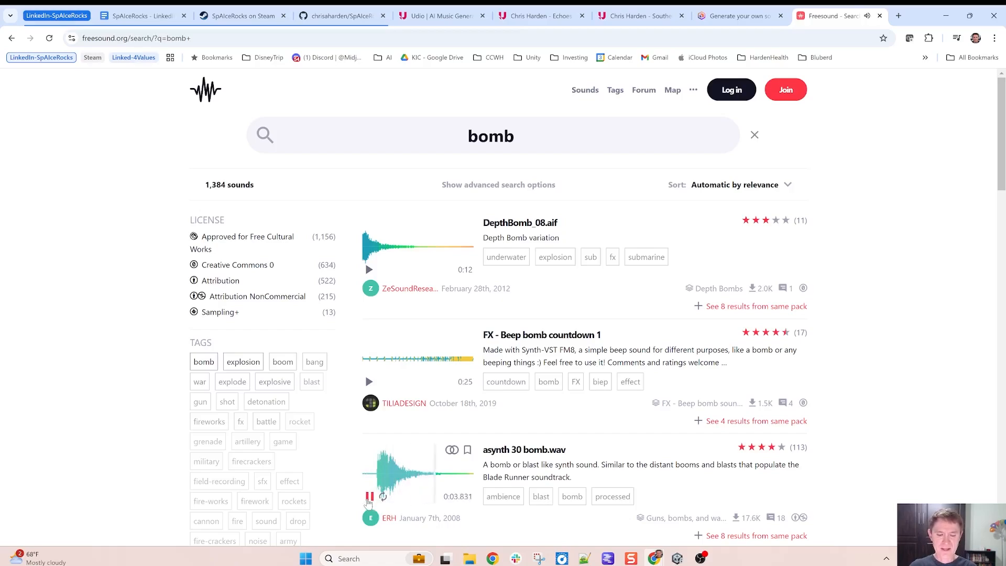
scroll(387, 472, "down", 9)
scroll(394, 464, "down", 3)
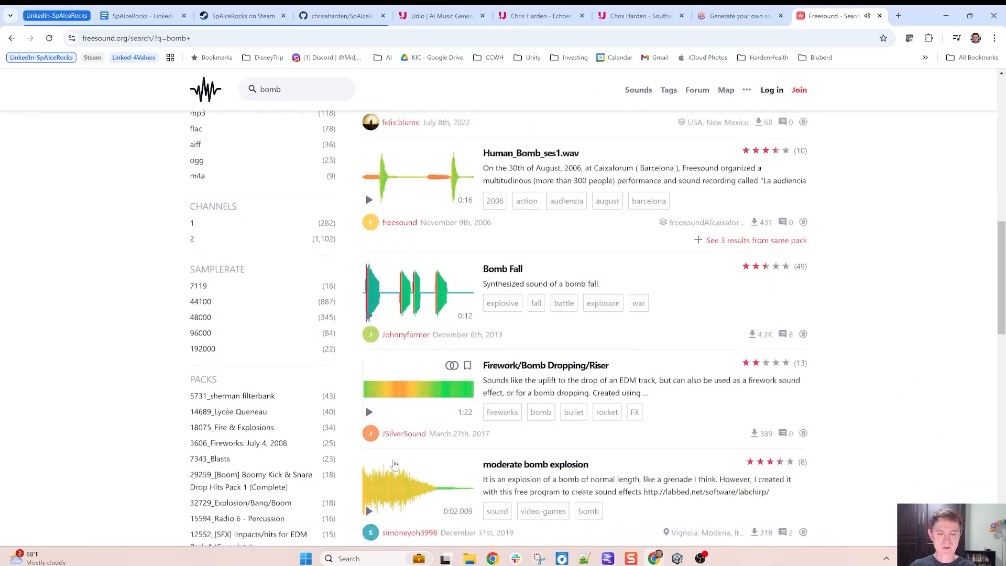
scroll(394, 464, "up", 7)
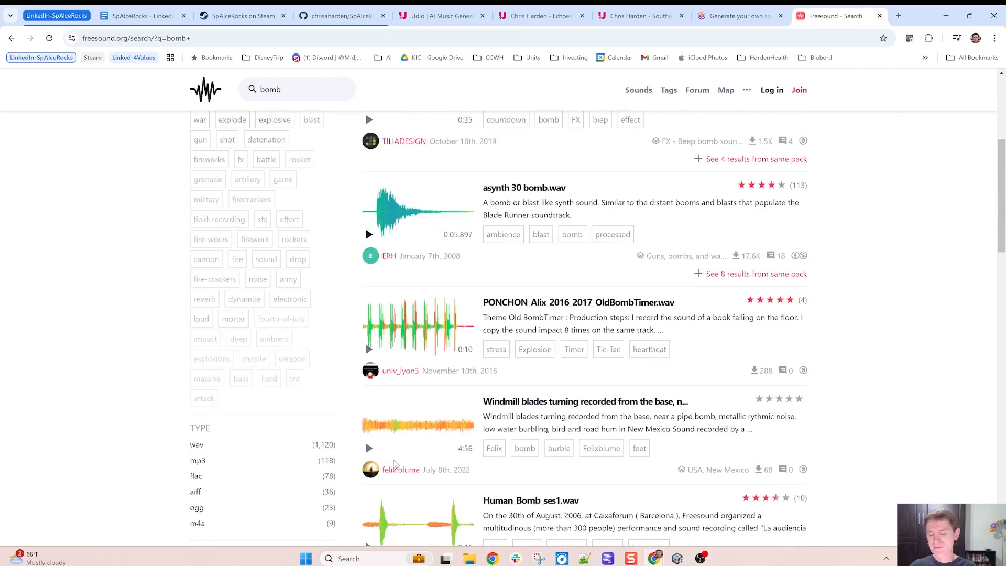
scroll(394, 463, "up", 1)
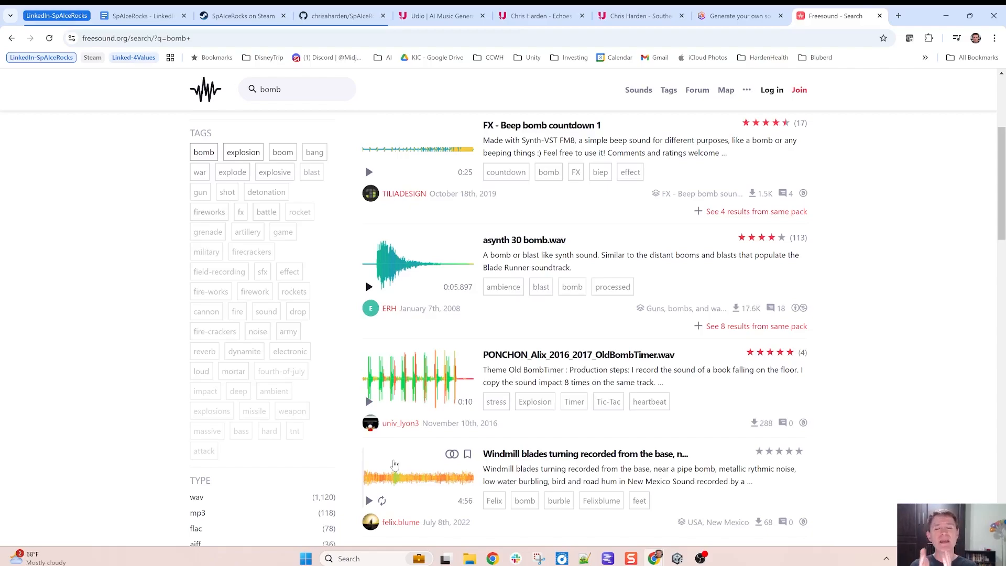
scroll(394, 464, "up", 4)
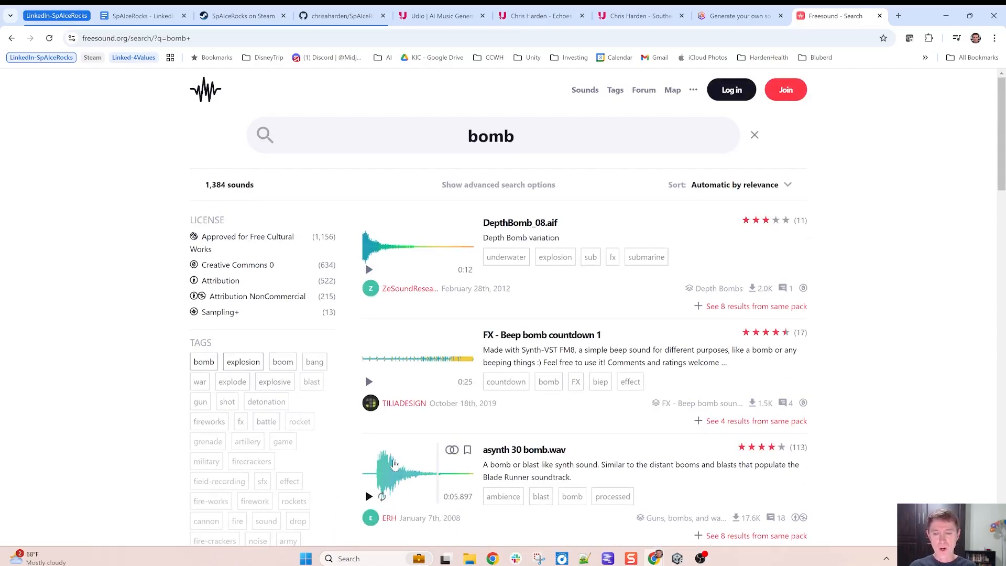
Switch from Freesound to Unity and select the farmer_girl yells yeehaw clip in the optimizerai folder
left_click(736, 16)
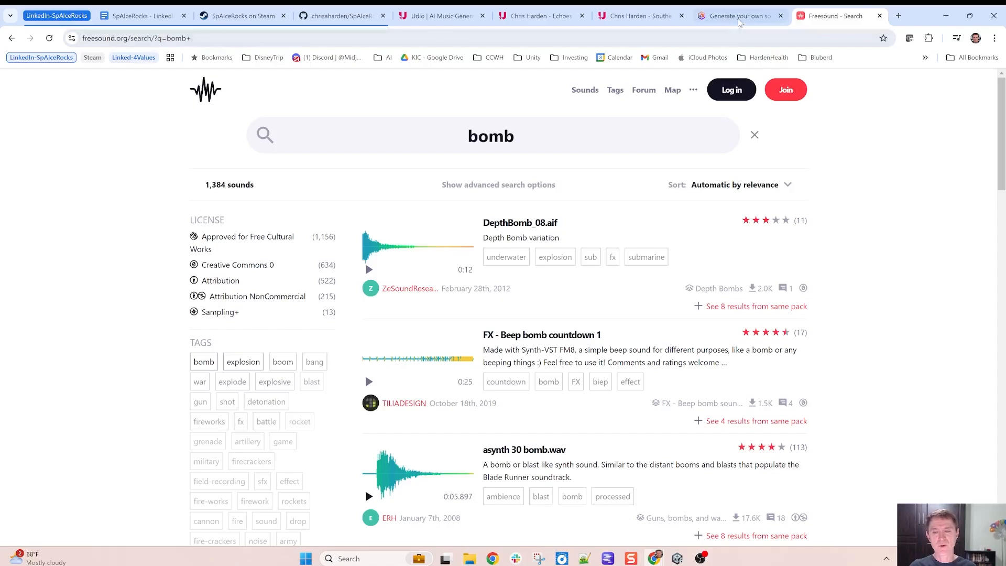
left_click(831, 16)
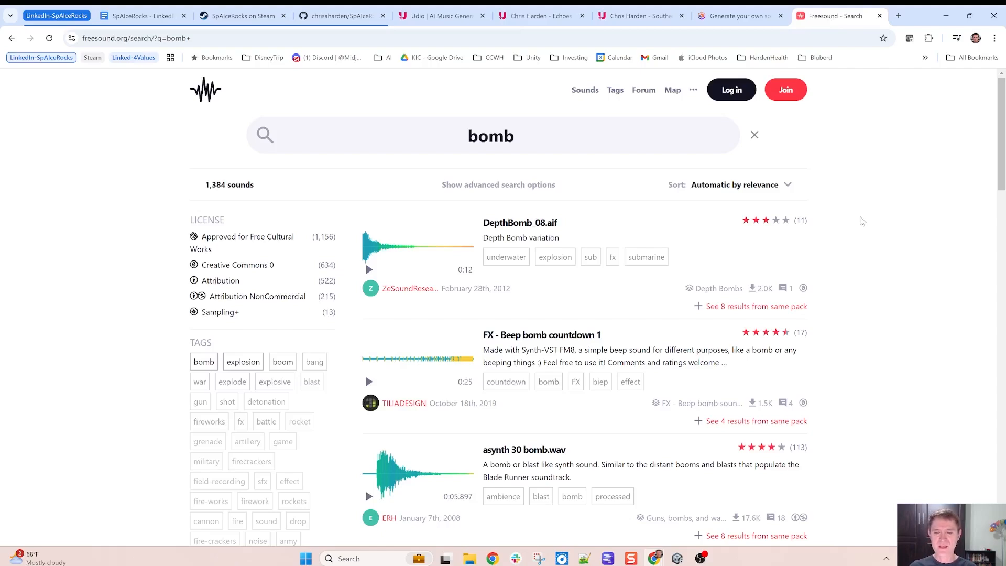
key("alt+Tab")
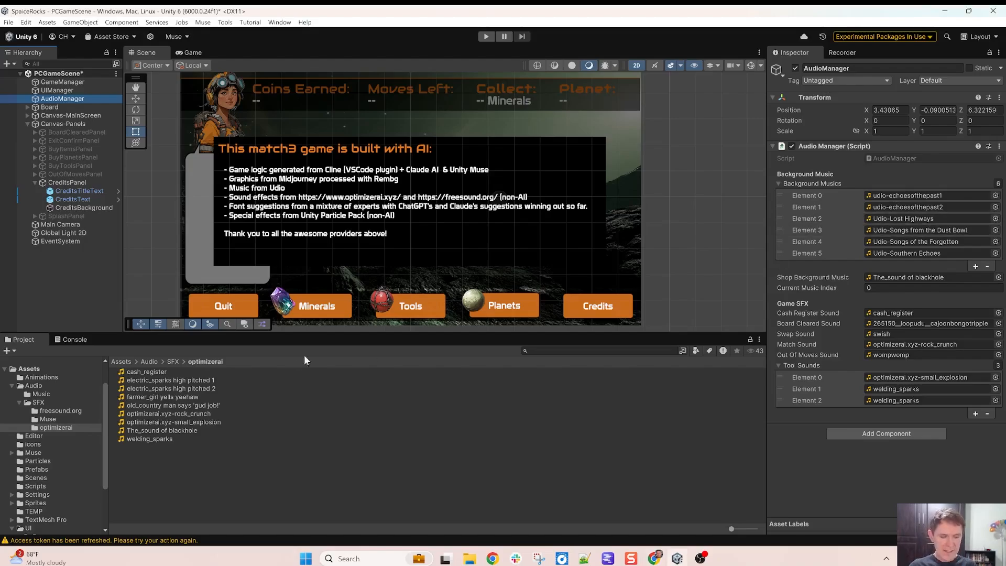
left_click(150, 399)
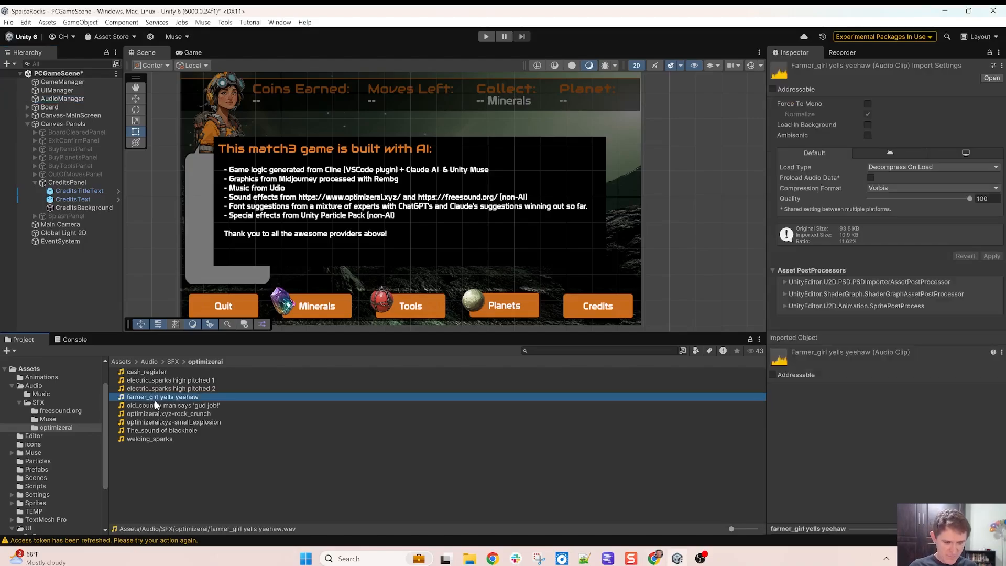
Switch to the OptimizerAI library and look through the generated sounds from the voice clips down to the small explosions
key("alt+Tab")
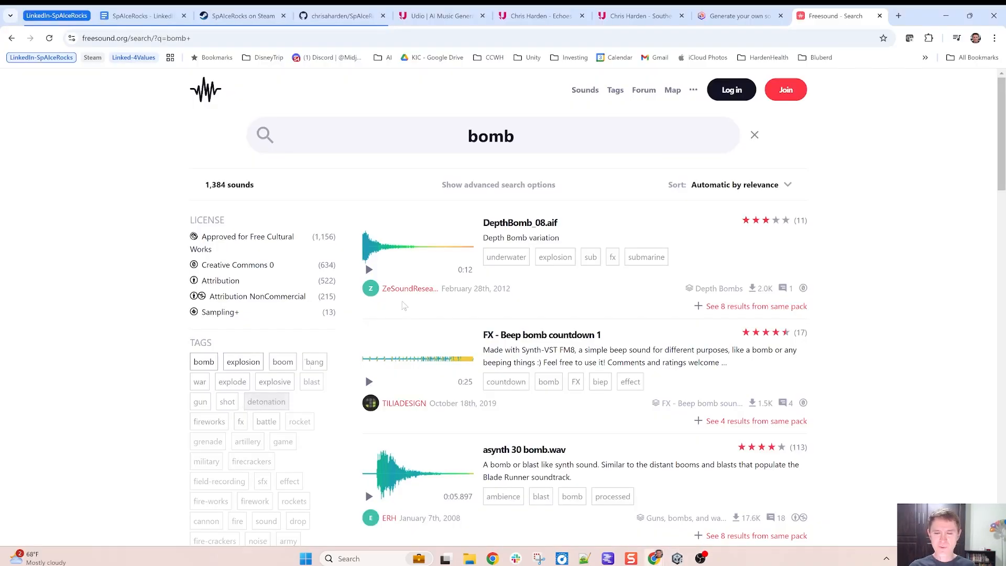
left_click(728, 16)
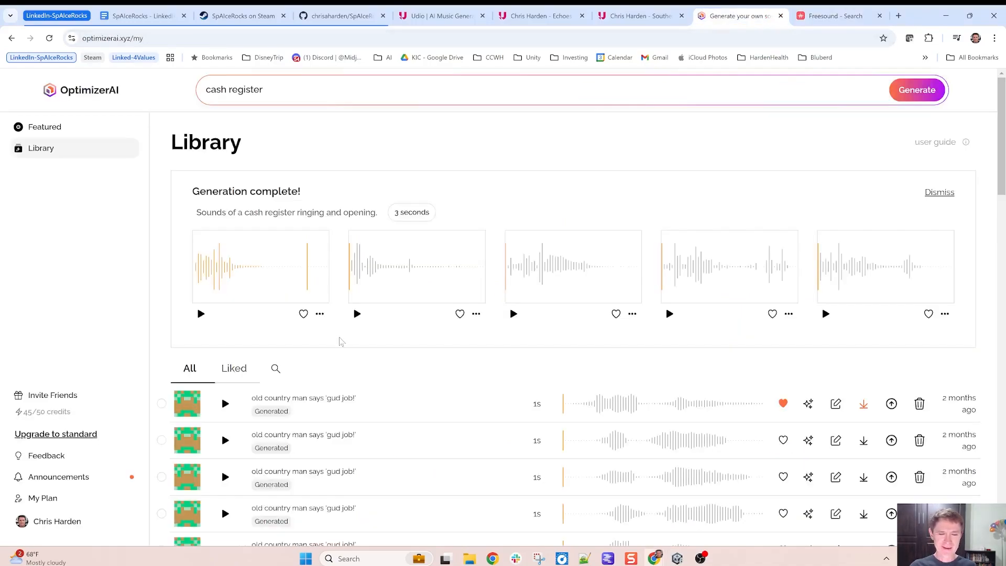
scroll(341, 341, "down", 5)
scroll(341, 342, "down", 9)
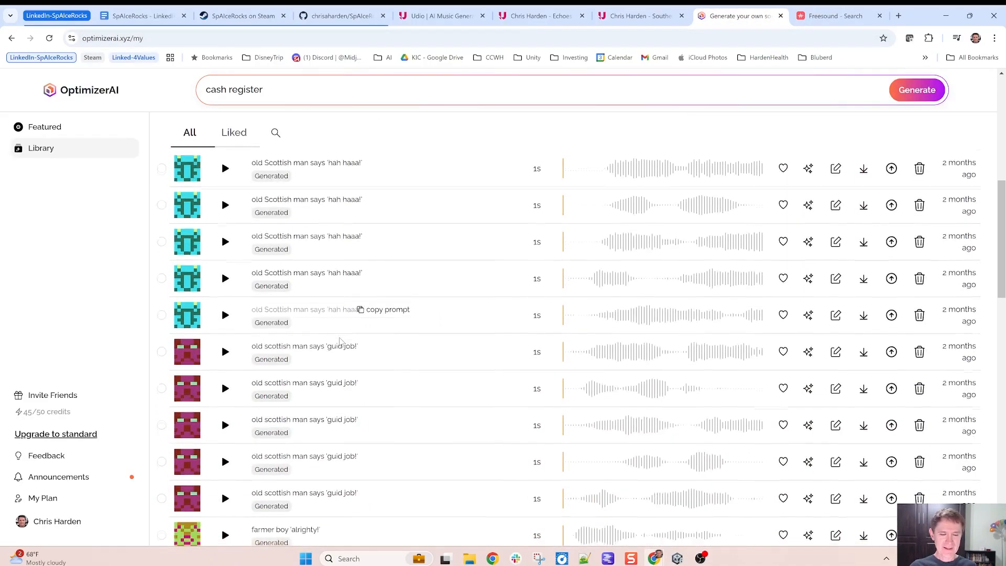
scroll(341, 342, "down", 12)
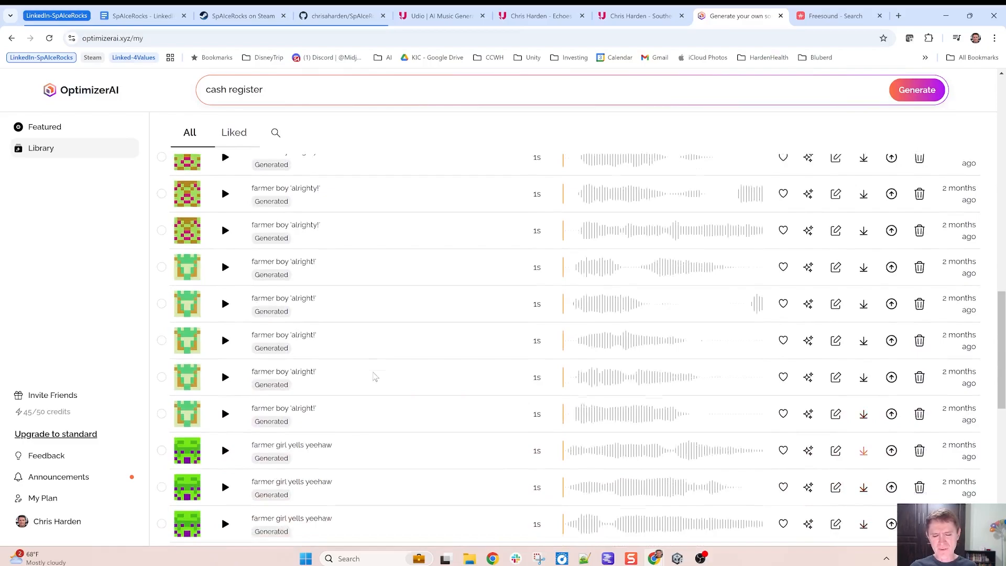
scroll(414, 398, "down", 4)
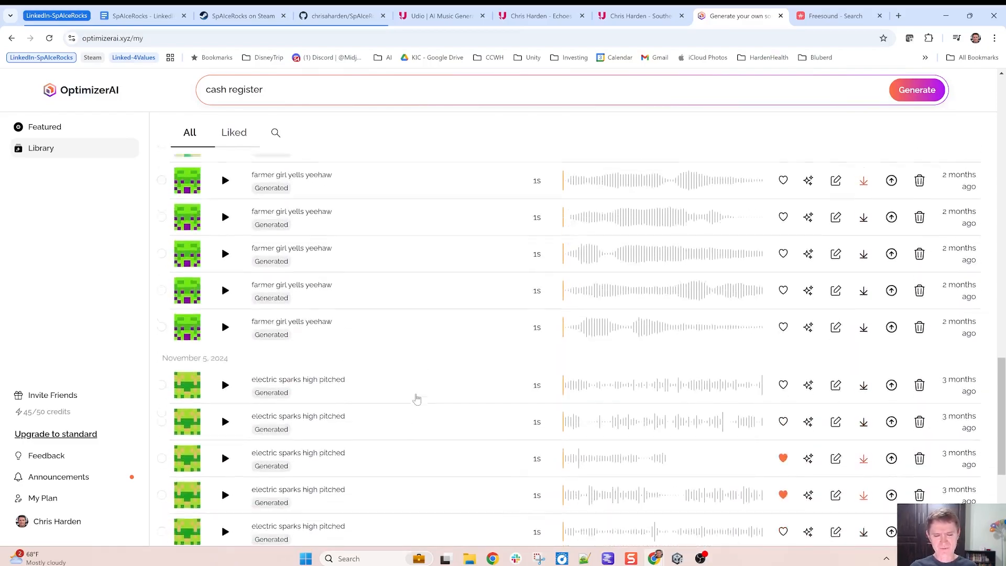
scroll(416, 395, "down", 1)
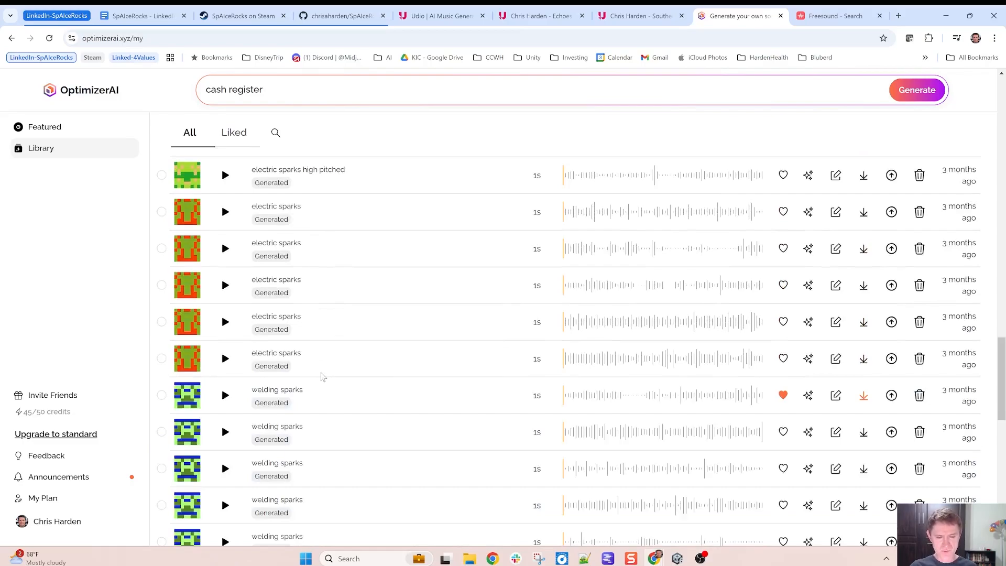
scroll(321, 341, "down", 2)
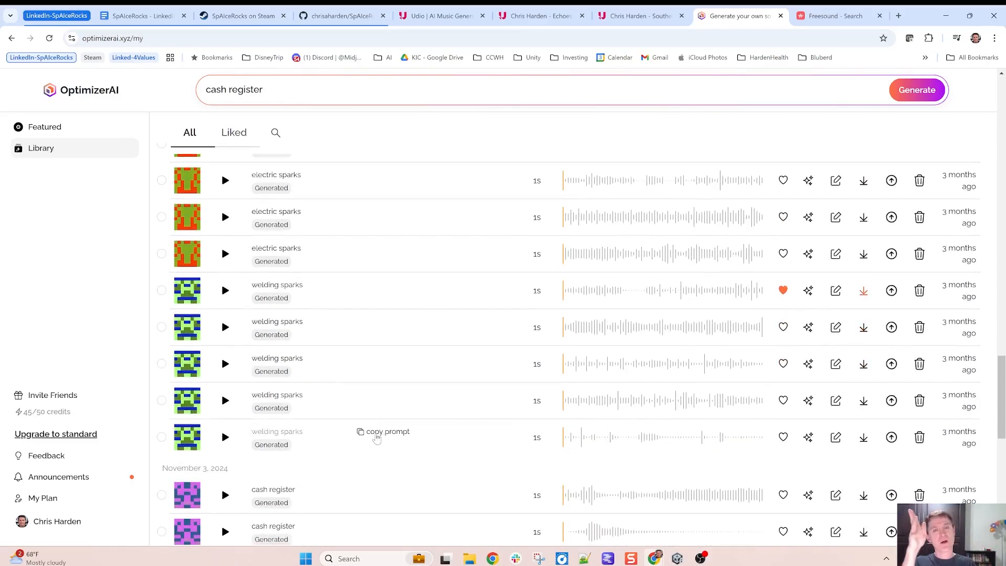
scroll(377, 438, "down", 4)
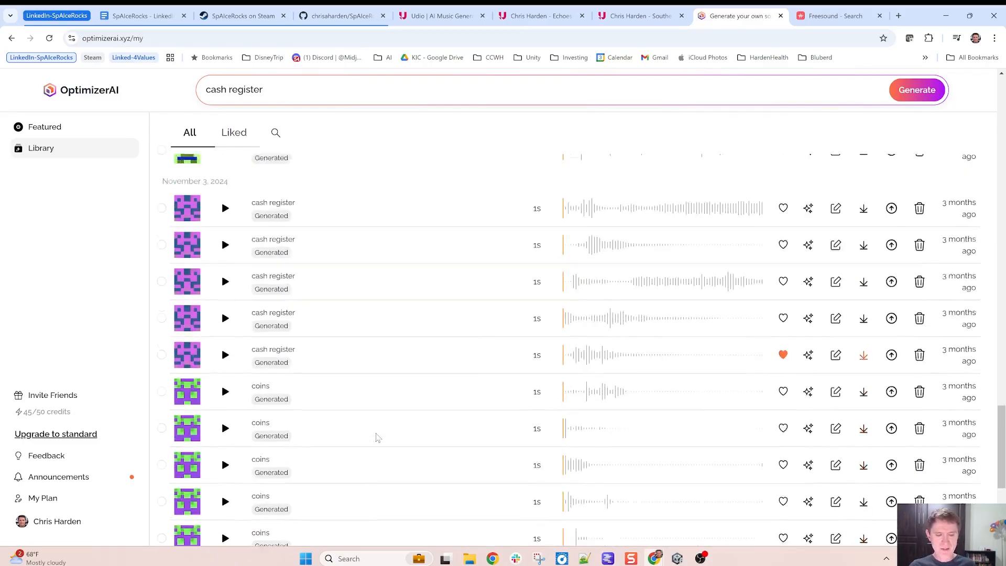
scroll(377, 438, "down", 5)
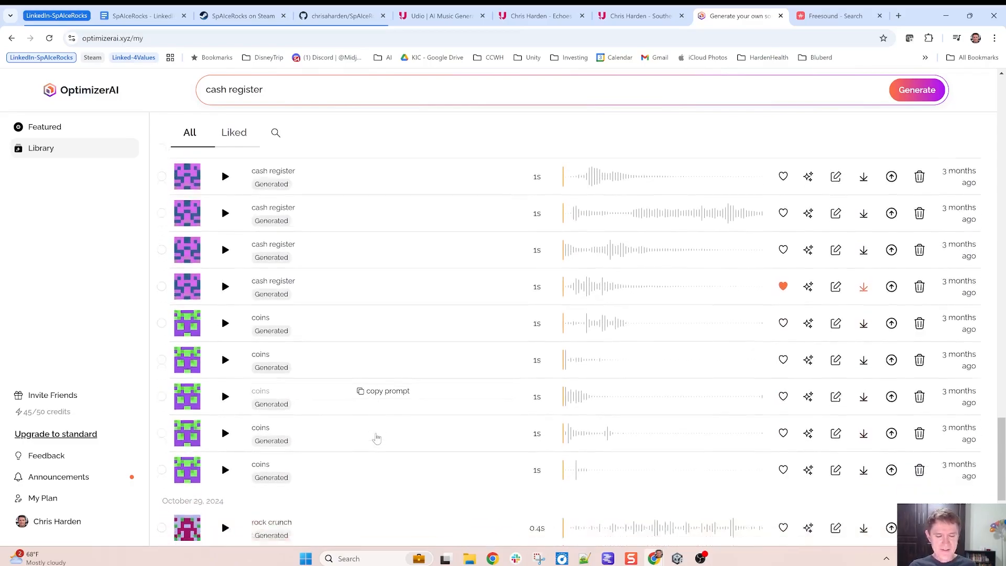
scroll(376, 438, "down", 10)
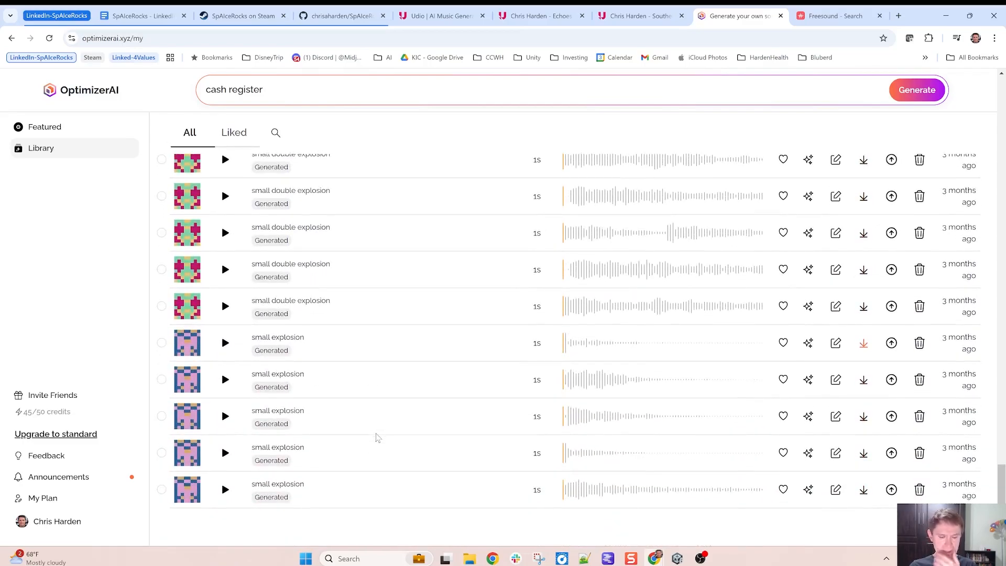
Switch to Unity, inspect the The_sound of blackhole clip and clear the selection
key("alt+Tab")
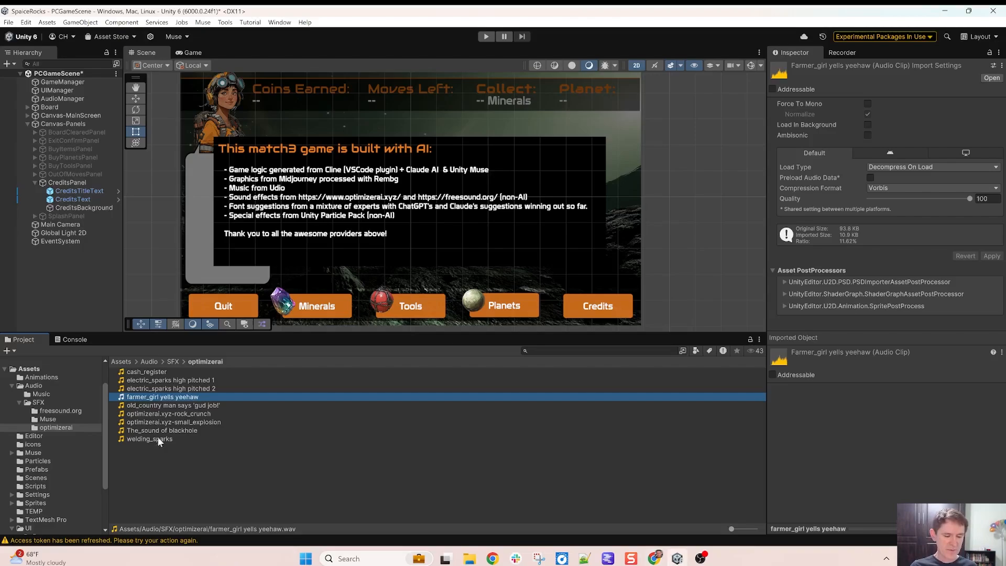
left_click(176, 430)
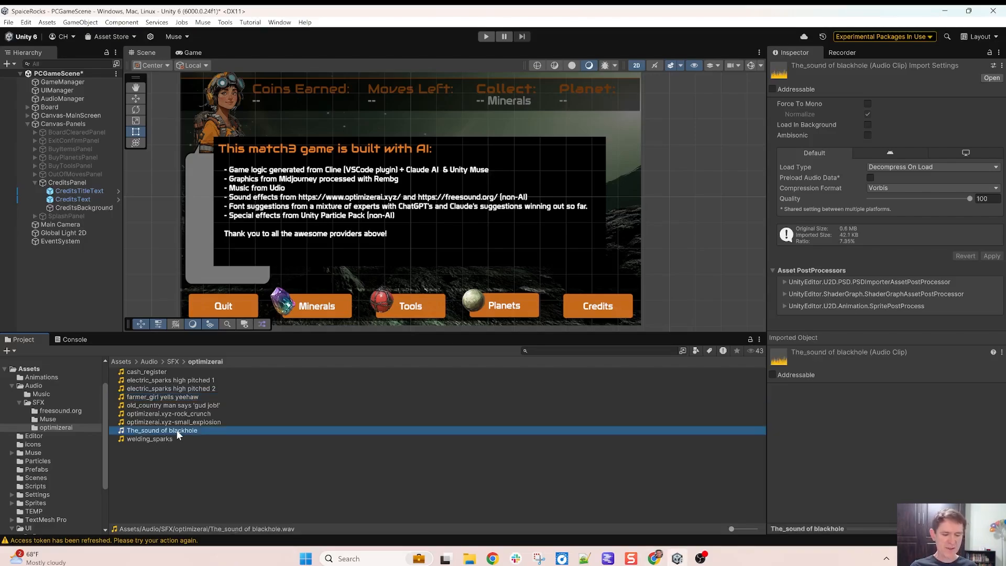
left_click(183, 462)
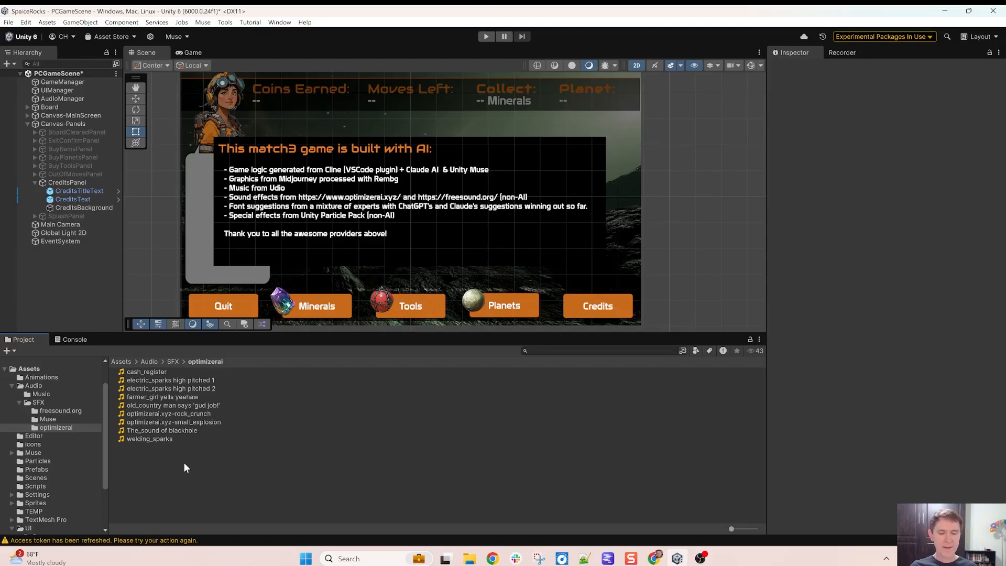
Switch to the browser window showing the Claude chat "Grubby Sci-Fi Mining Game Font Recommendations"
key("alt+Tab")
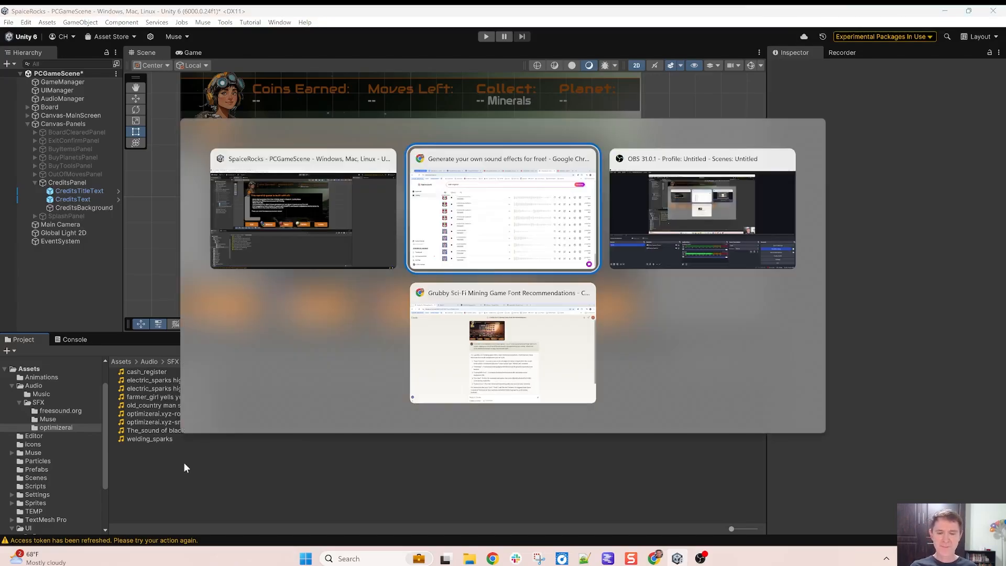
key("alt+Tab")
key("alt+Tab")
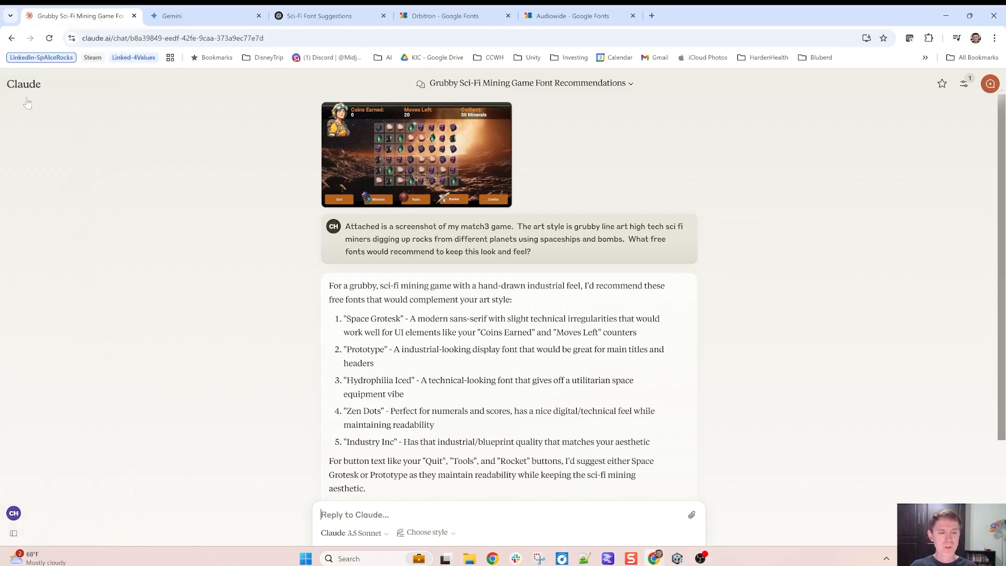
View the game screenshot attached to the font prompt in the ChatGPT and Gemini chats, closing each preview
left_click(209, 16)
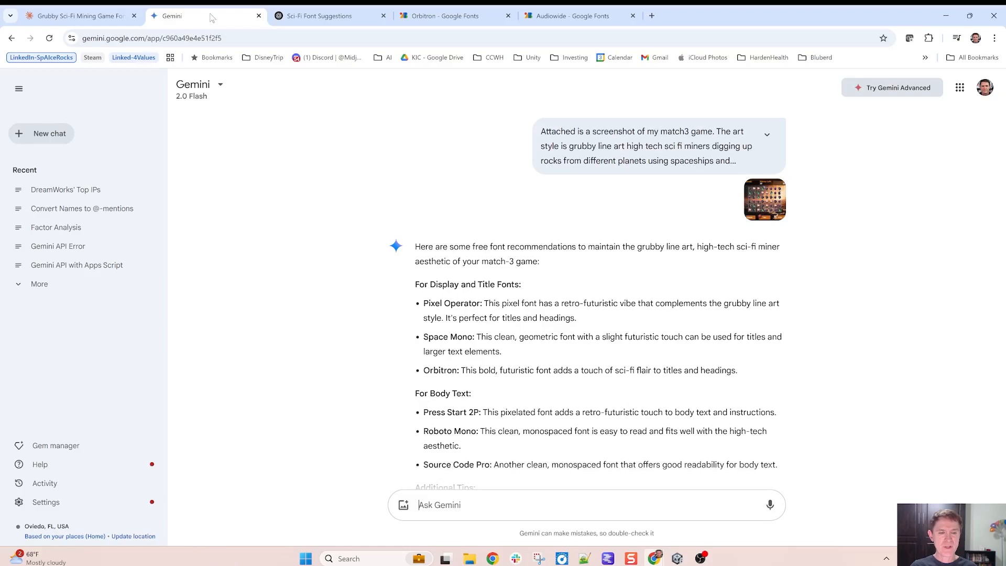
left_click(308, 19)
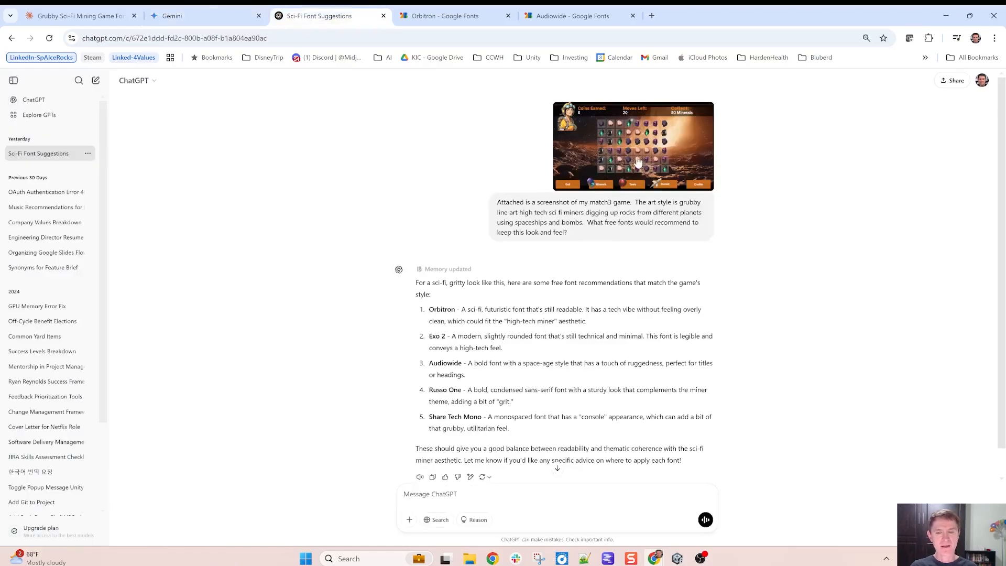
left_click(669, 148)
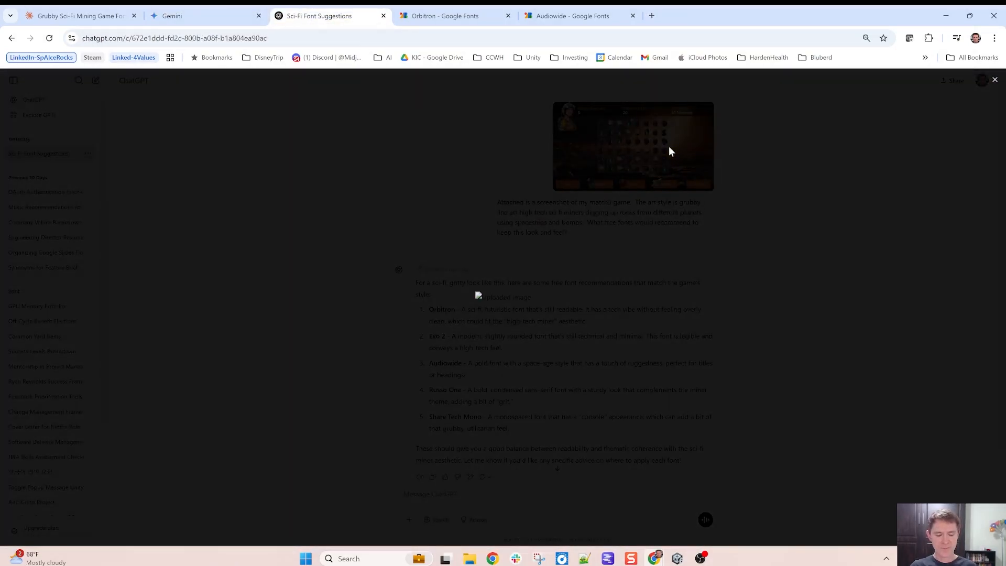
left_click(669, 148)
left_click(196, 15)
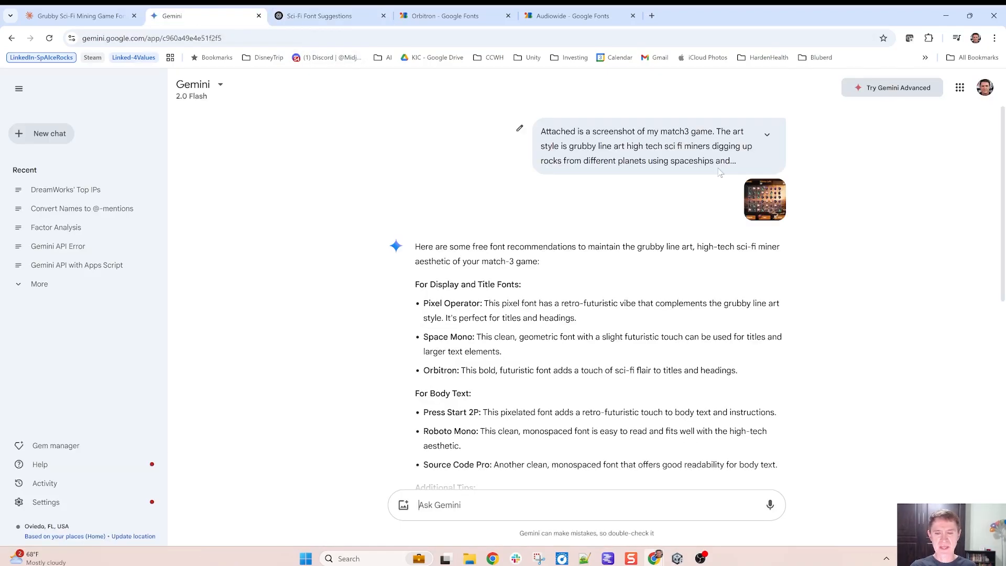
left_click(764, 209)
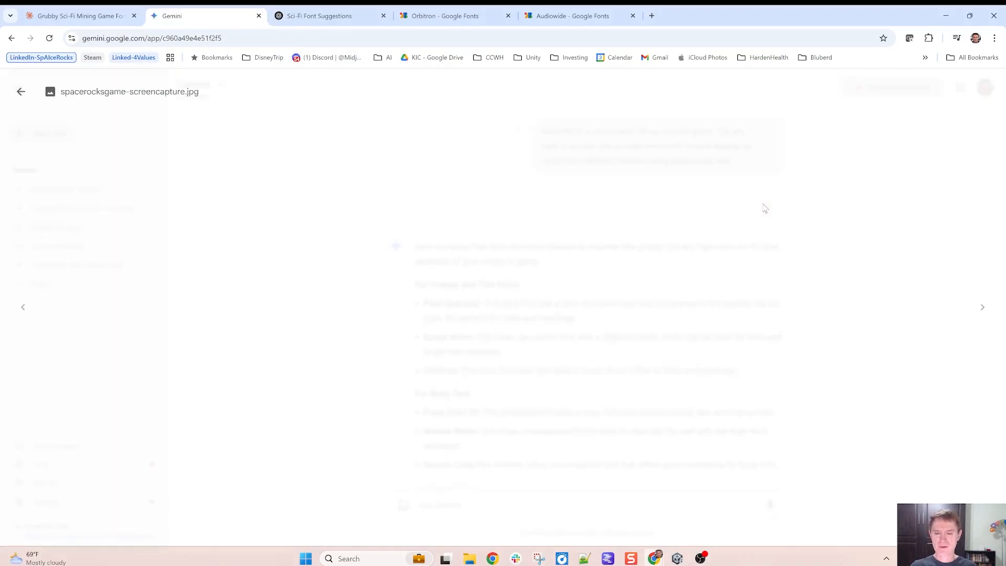
left_click(21, 91)
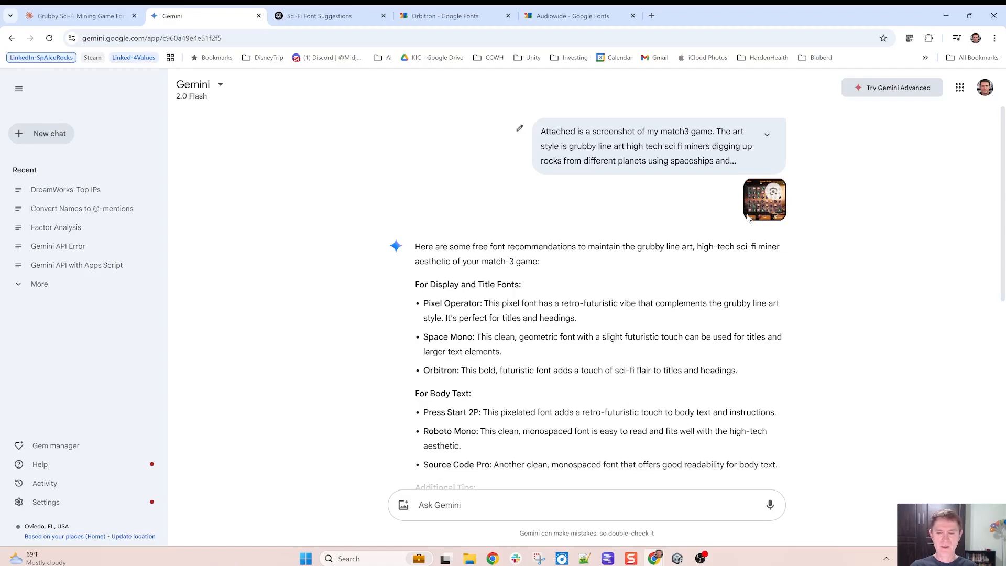
Return to the Claude chat and highlight the prompt's screenshot mention, art style and free-font question, plus the start of the reply
left_click(79, 16)
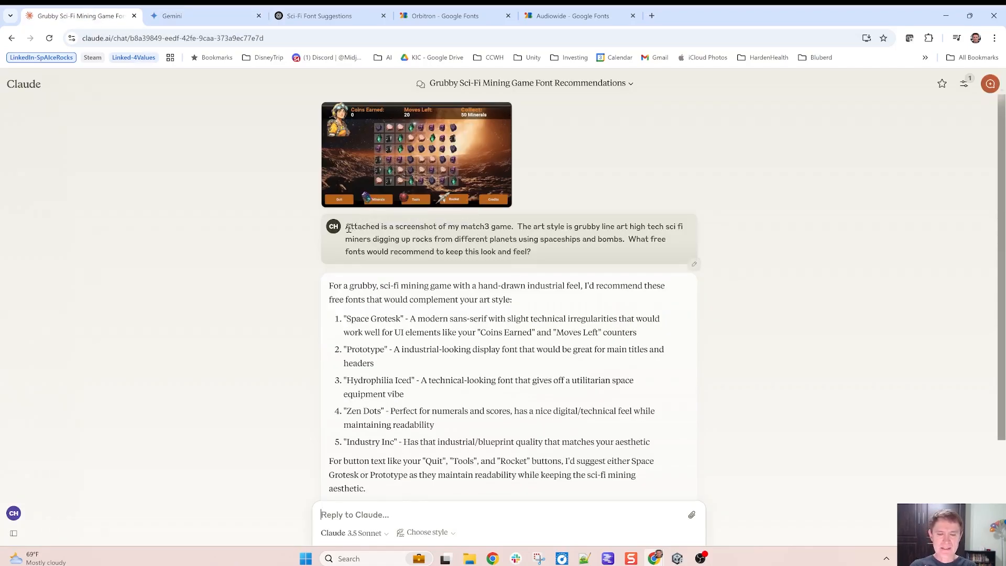
left_click_drag(350, 227, 516, 225)
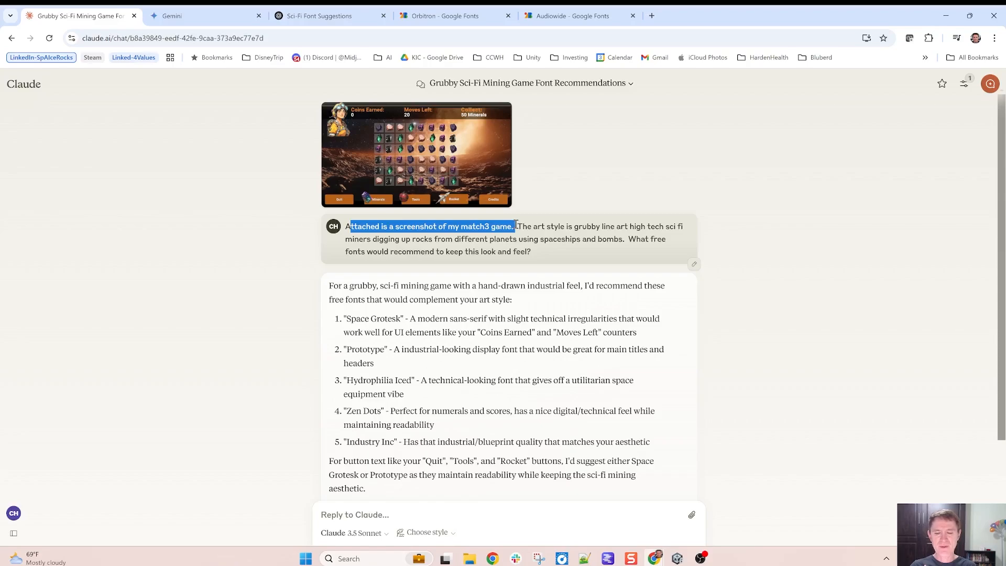
left_click_drag(585, 225, 676, 231)
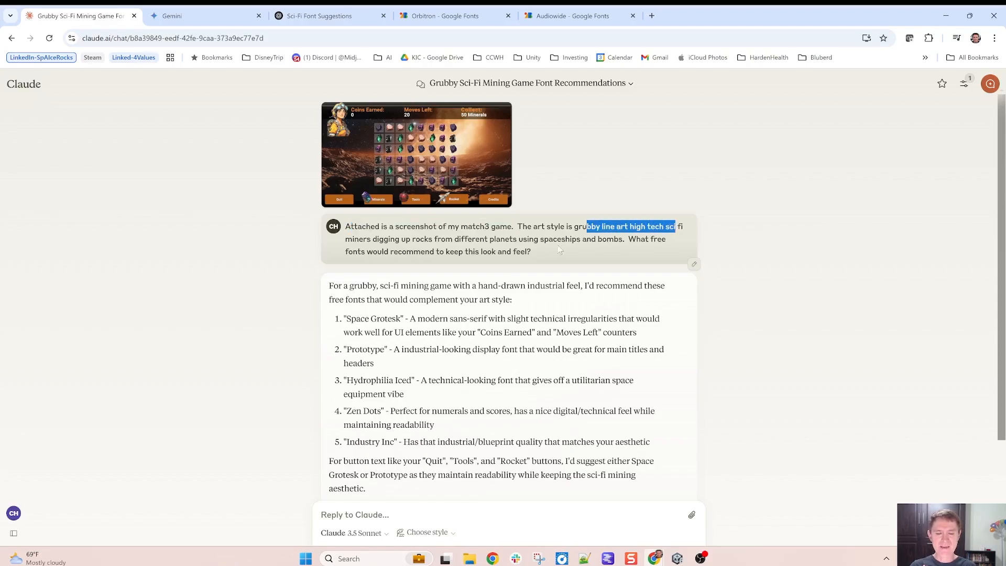
left_click_drag(458, 239, 635, 266)
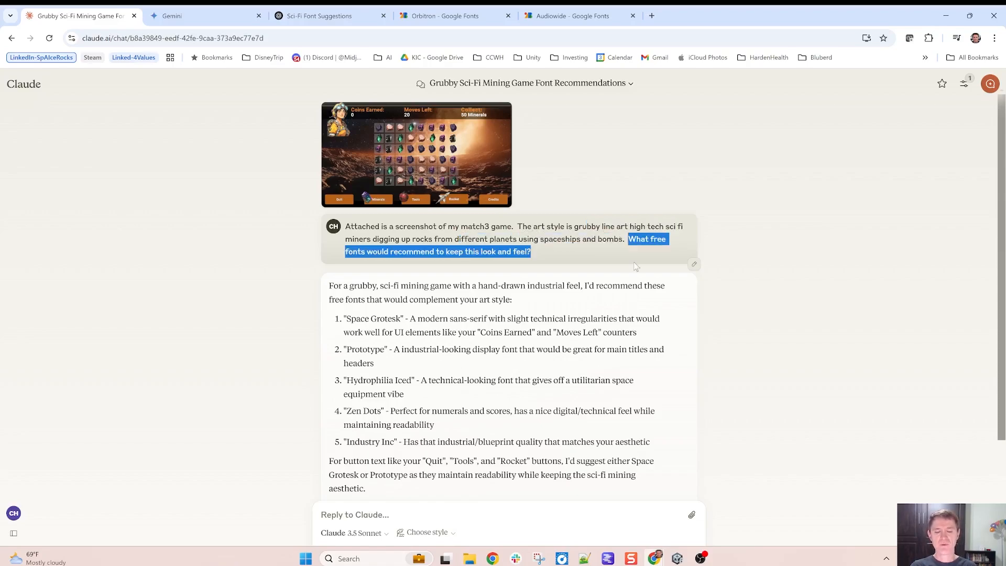
left_click(520, 252)
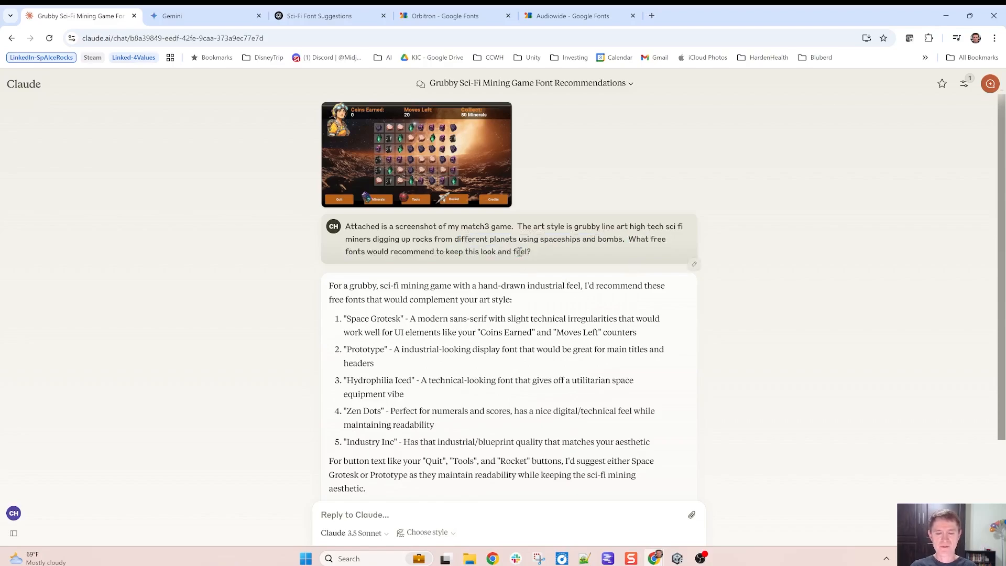
left_click_drag(383, 254, 401, 251)
left_click(402, 250)
left_click_drag(333, 286, 485, 335)
left_click(368, 316)
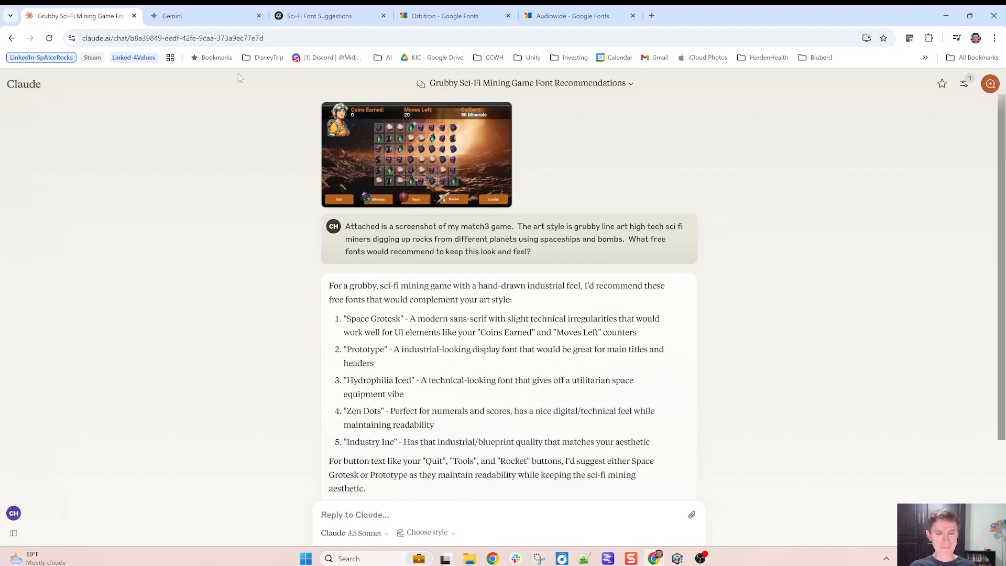
Review Gemini's display, title and body font recommendations and its additional tips
left_click(205, 16)
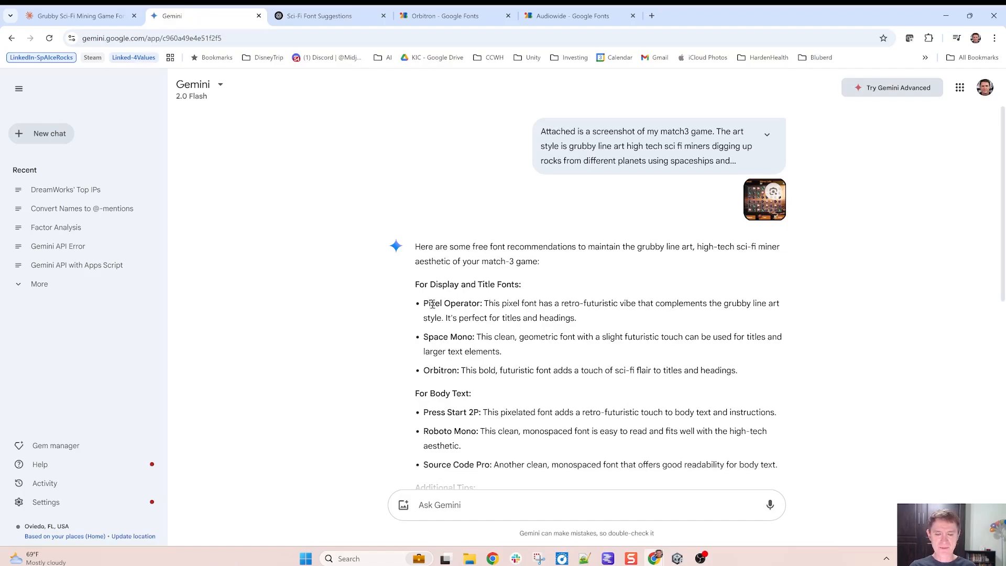
left_click_drag(430, 303, 492, 387)
left_click(496, 397)
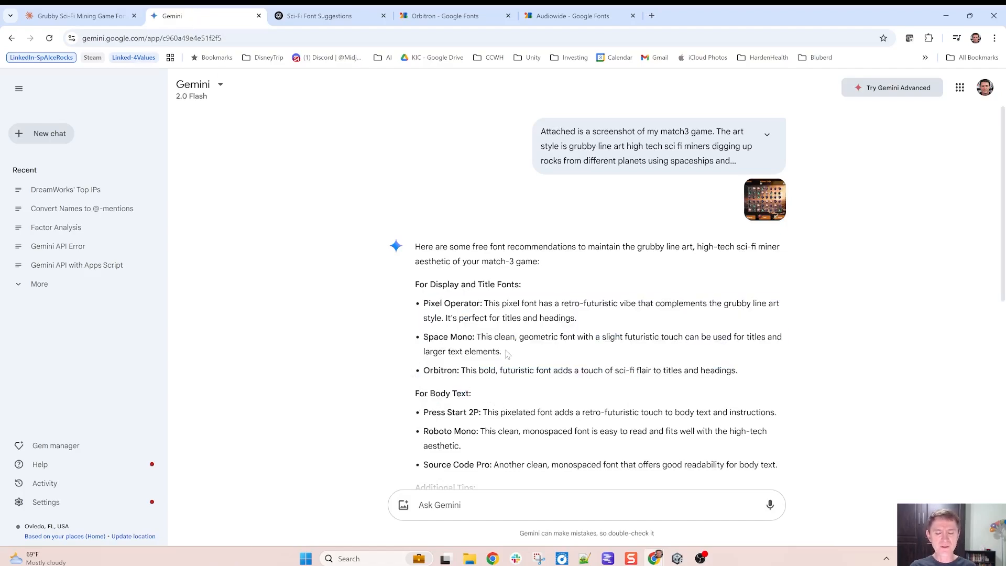
scroll(555, 344, "down", 3)
scroll(542, 322, "down", 2)
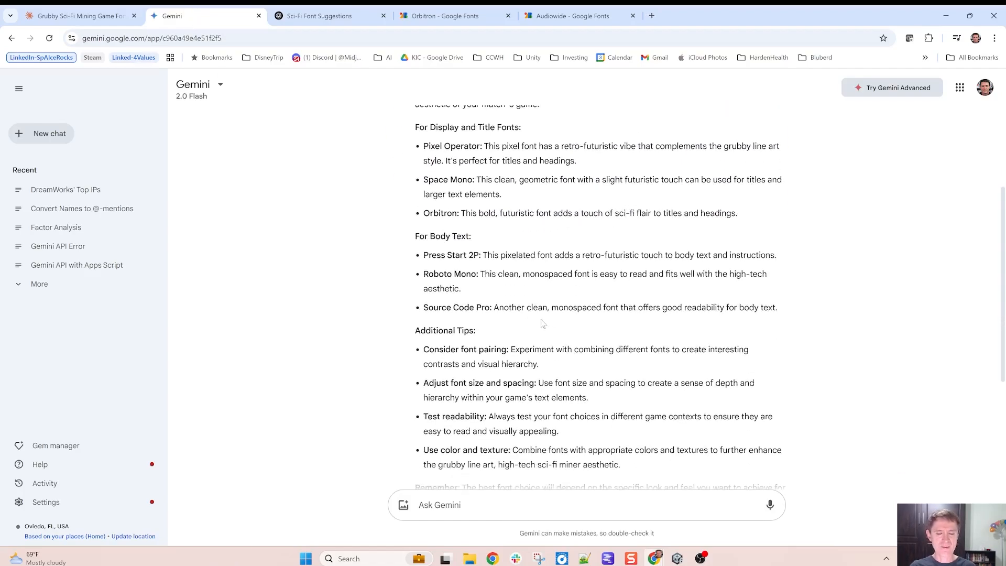
scroll(542, 322, "up", 4)
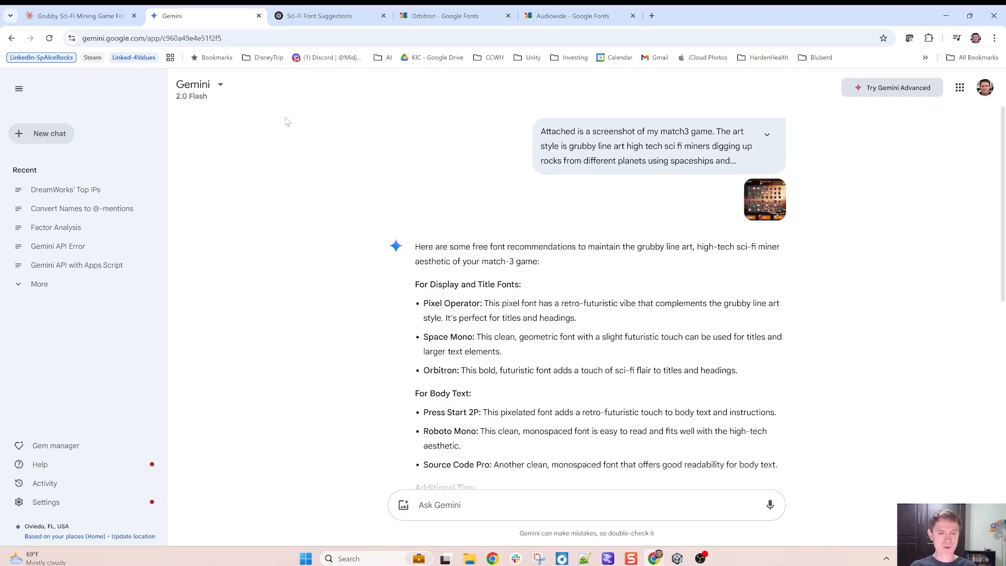
Review ChatGPT's font suggestions, highlighting Orbitron and Audiowide in the list
left_click(318, 20)
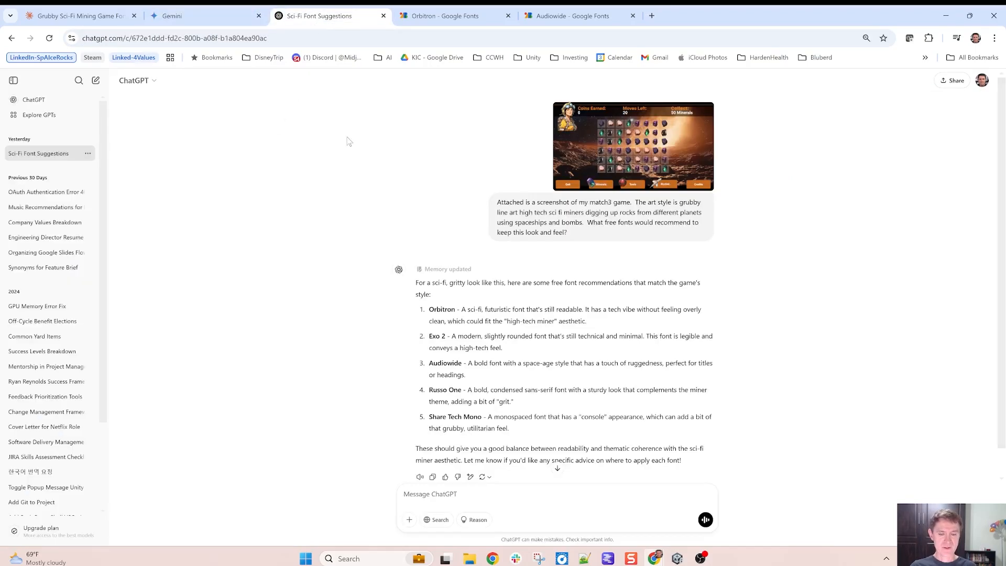
double_click(443, 309)
left_click(447, 334)
double_click(444, 361)
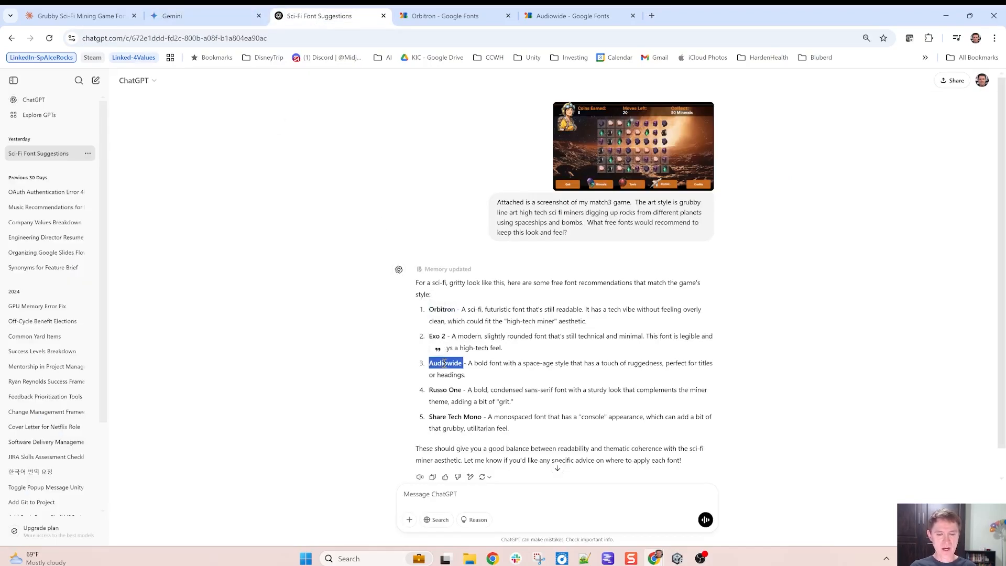
left_click(449, 387)
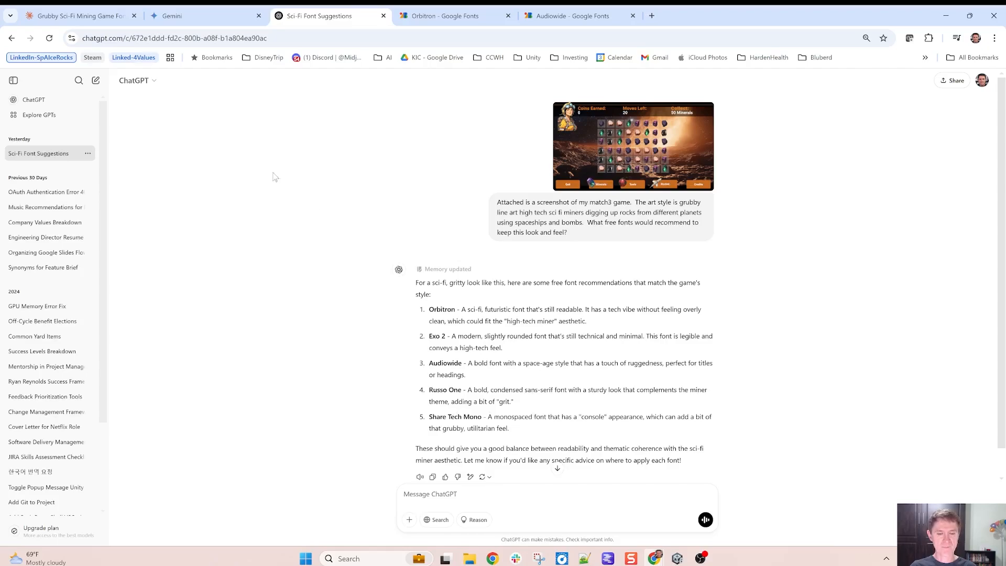
Go back to the Claude chat and highlight its Prototype font recommendation
left_click(92, 17)
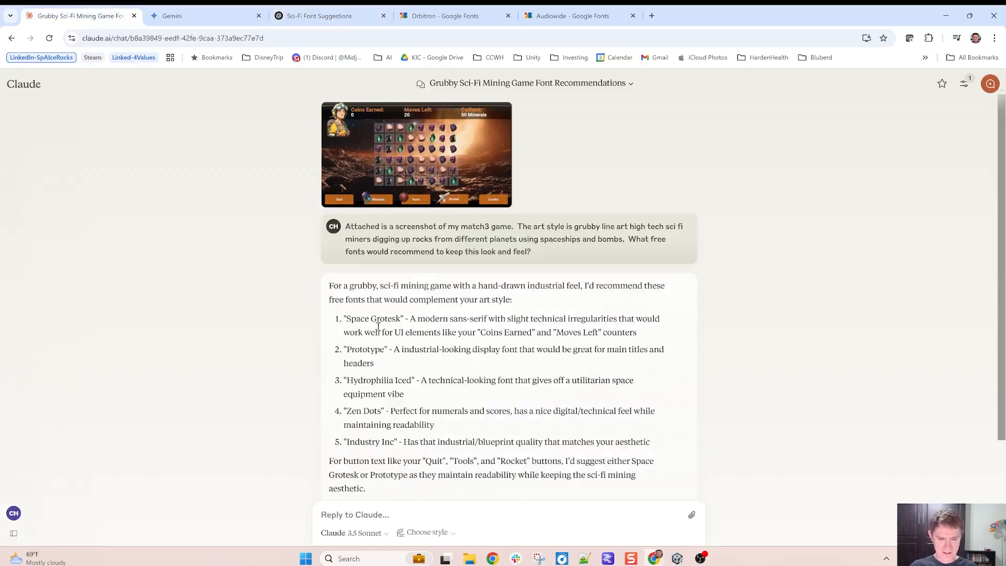
left_click_drag(378, 363, 346, 350)
left_click(390, 347)
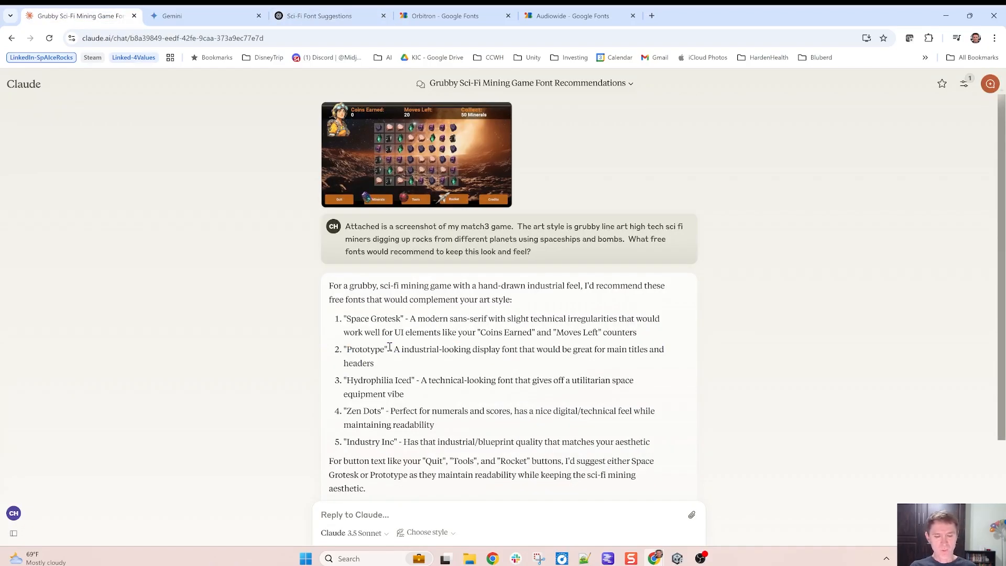
Examine the Orbitron specimen text on Google Fonts, then bring up the Audiowide specimen page
left_click(454, 17)
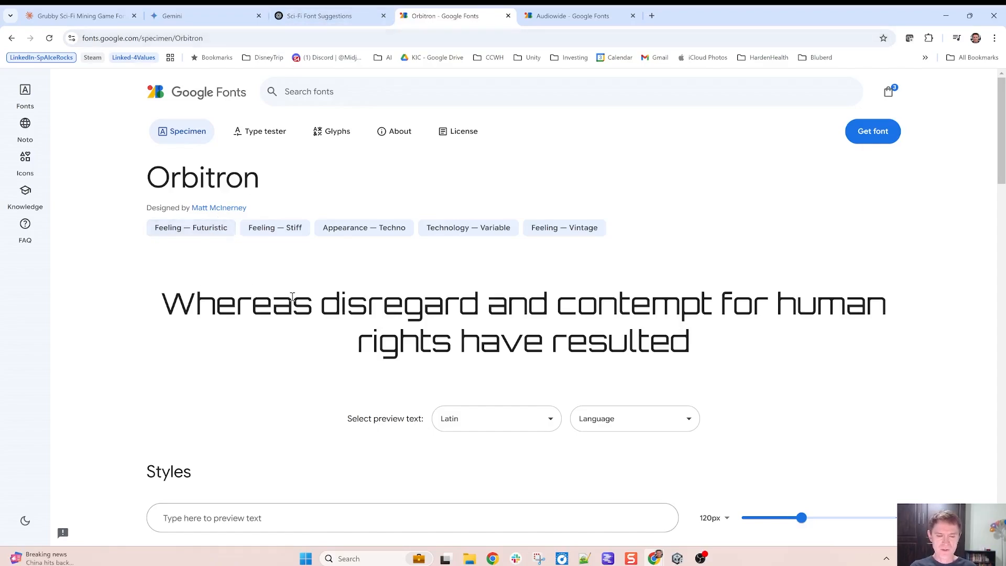
left_click_drag(292, 301, 479, 350)
left_click(529, 352)
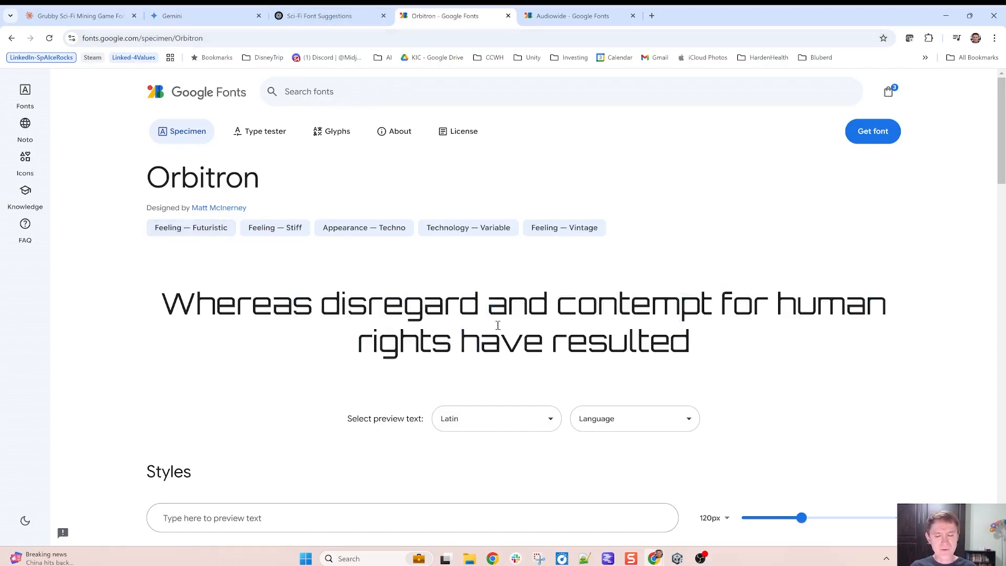
left_click(575, 16)
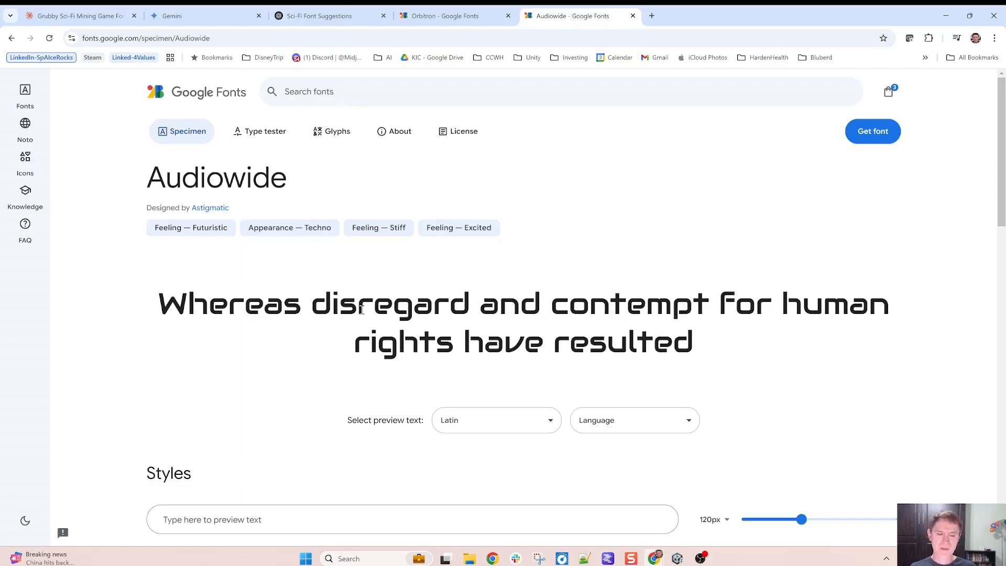
Switch to Unity and browse the Audiowide, Orbitron, prototype and Share_Tech_Mono folders under UI/Fonts, ending on Audiowide
key("alt+Tab")
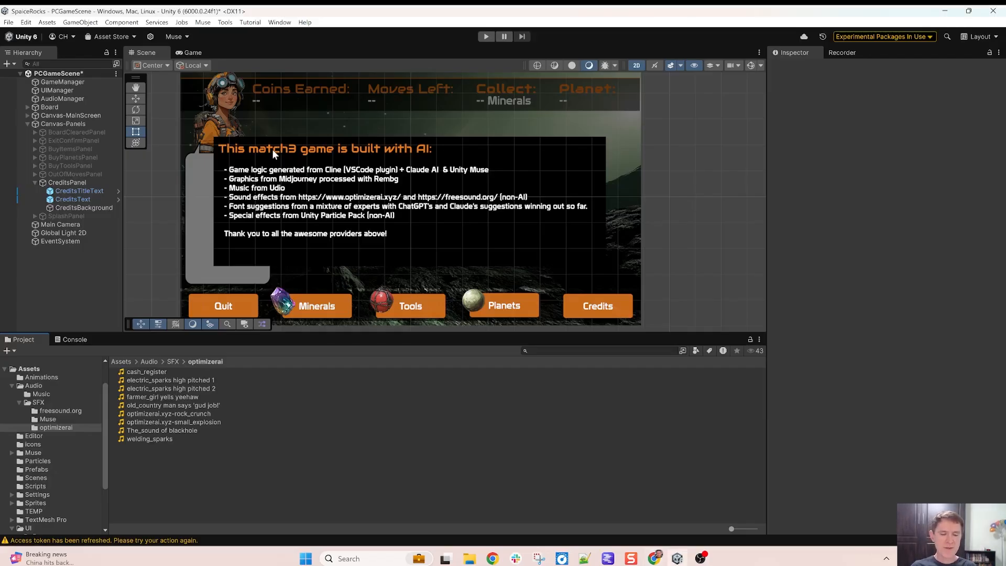
scroll(58, 463, "down", 3)
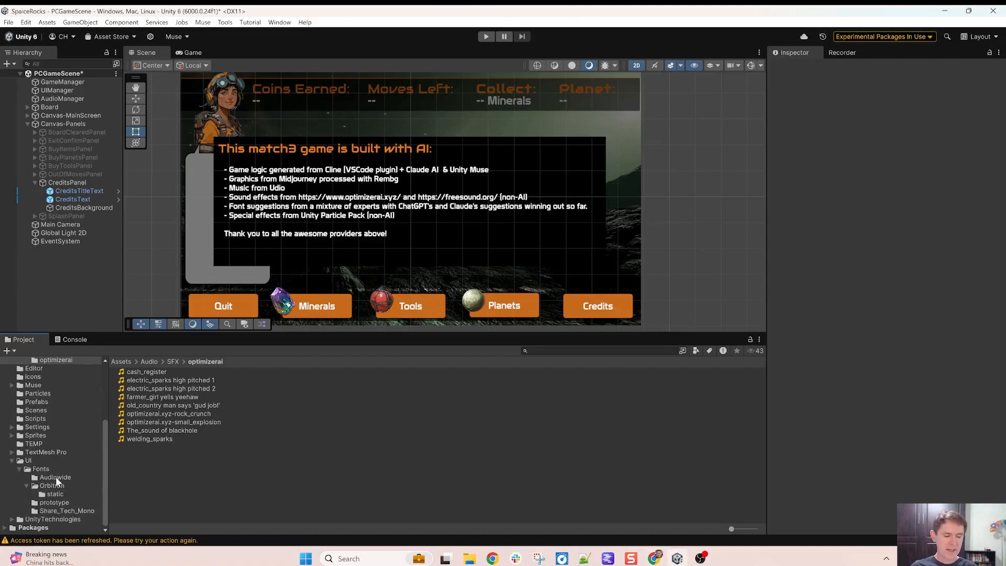
left_click(52, 477)
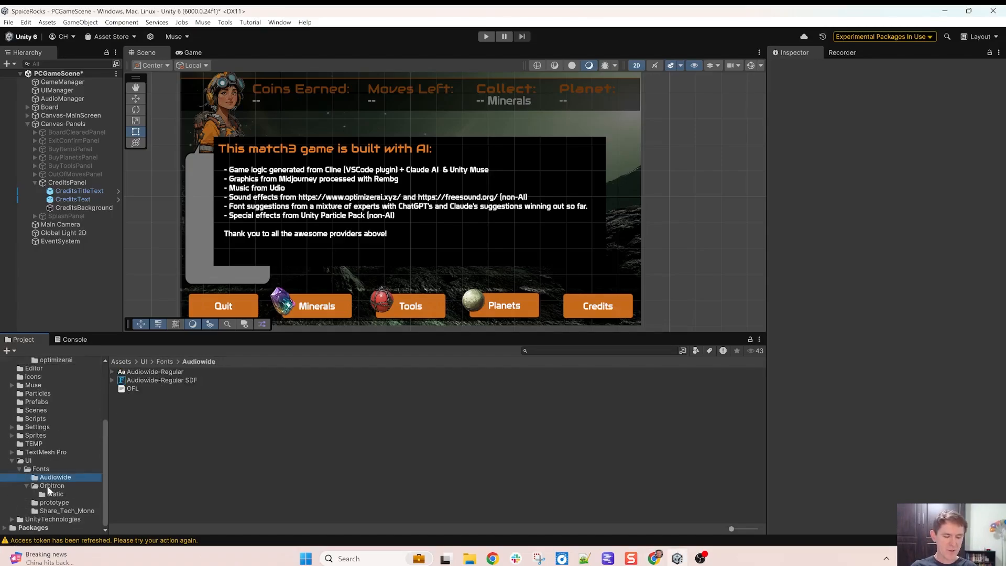
left_click(47, 486)
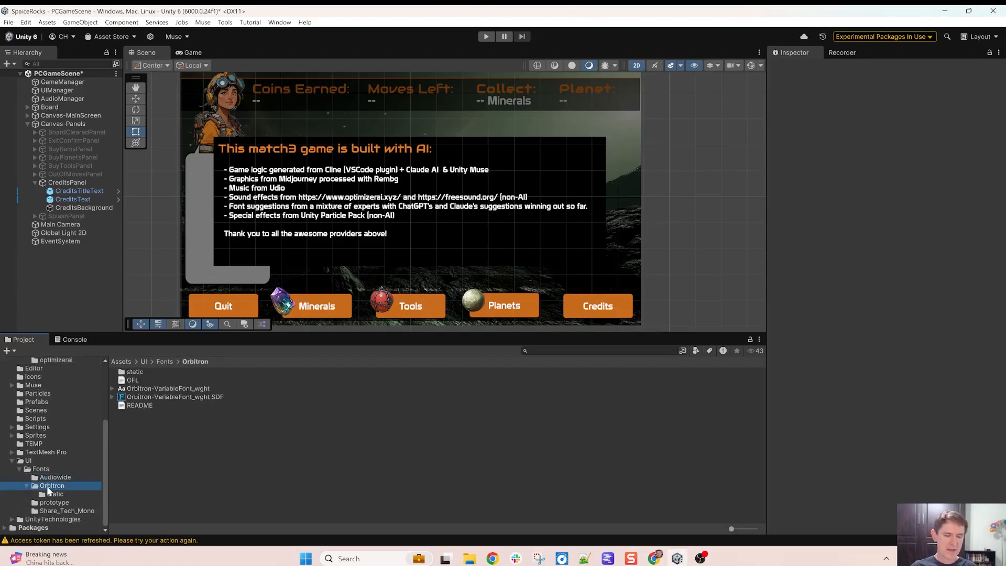
left_click(52, 503)
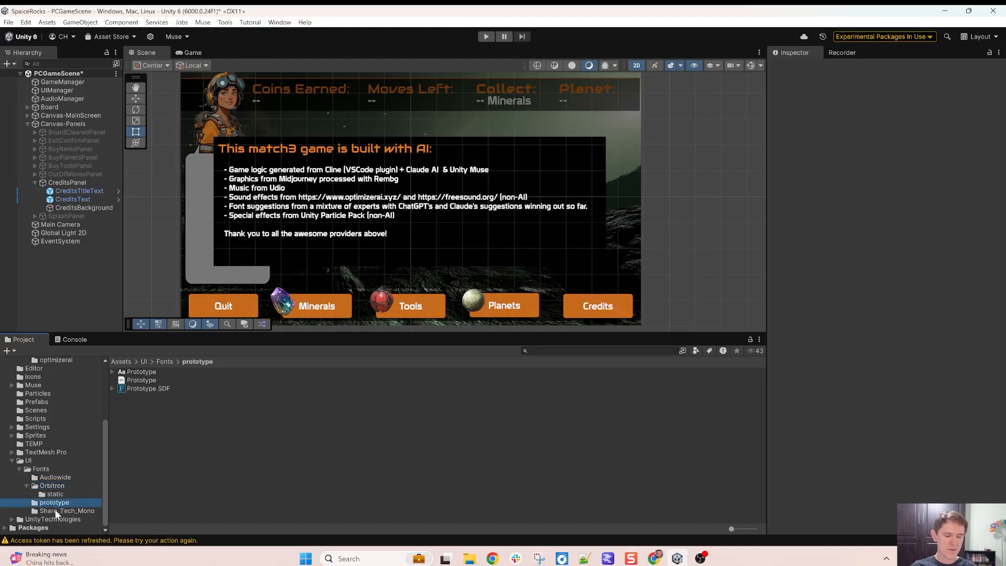
left_click(59, 509)
left_click(56, 478)
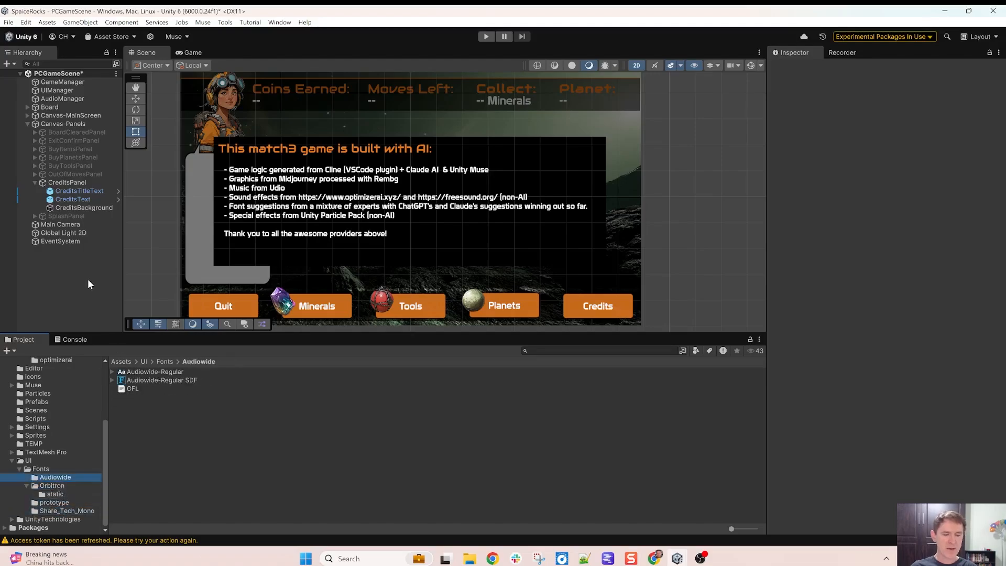
Select the CreditsTitleText object and inspect its text input and TextMeshPro font settings
left_click(99, 191)
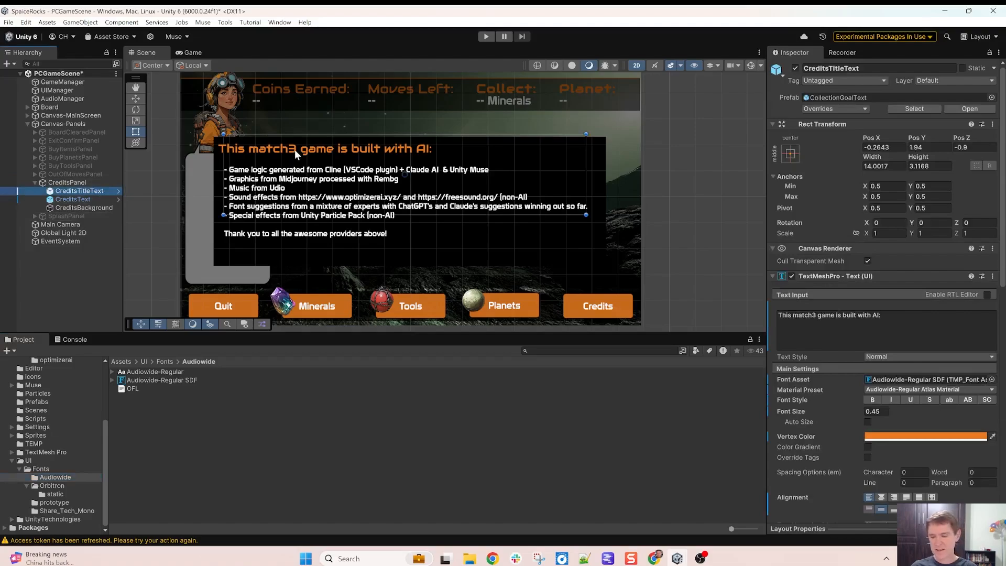
left_click(889, 317)
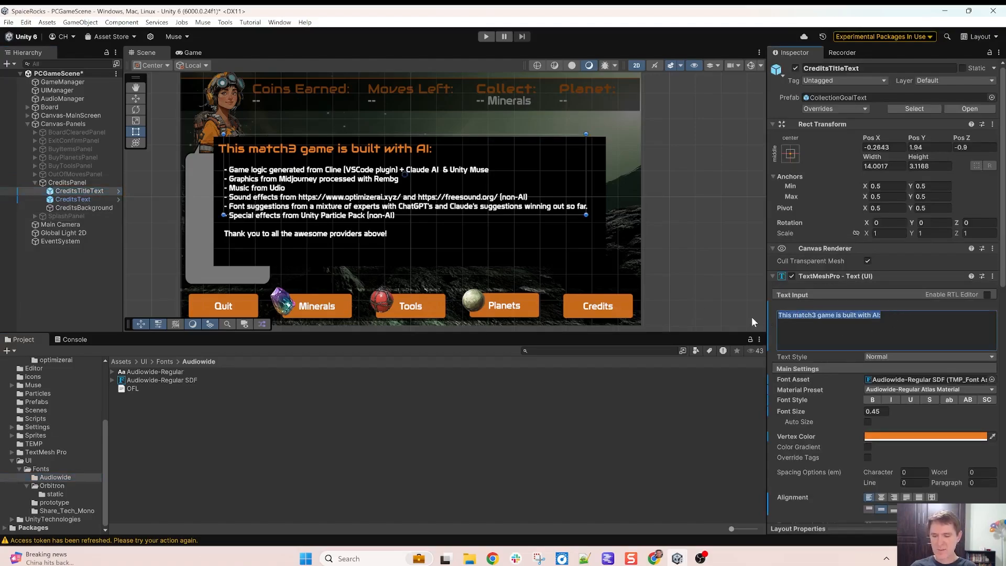
left_click(912, 331)
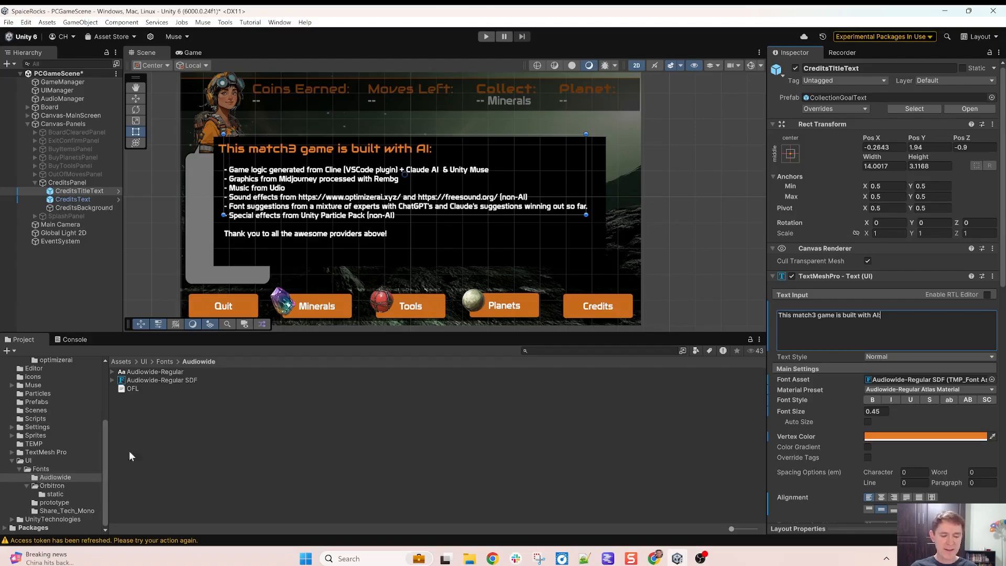
Switch to the Audiowide page on Google Fonts in the browser and get the font to open the selected font families
key("alt+Tab")
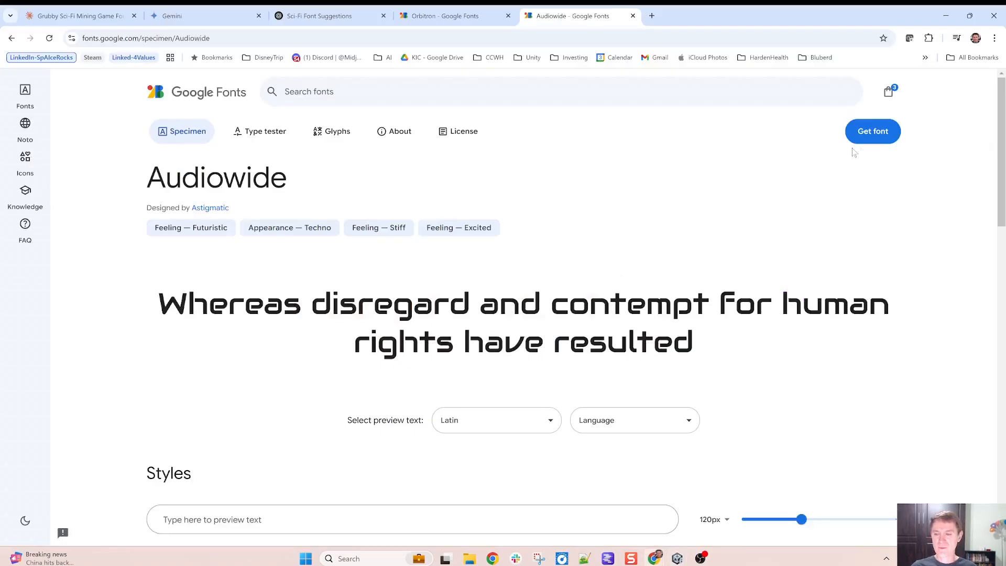
left_click(882, 139)
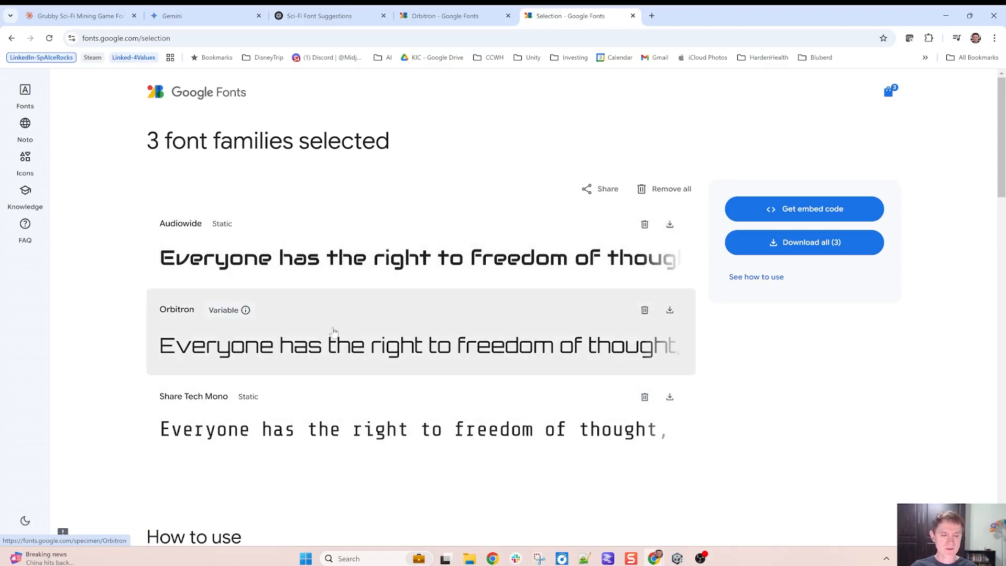
Switch to Unity and view the TMP font assets available for CreditsTitleText, closing the selection without choosing one
key("alt+Tab")
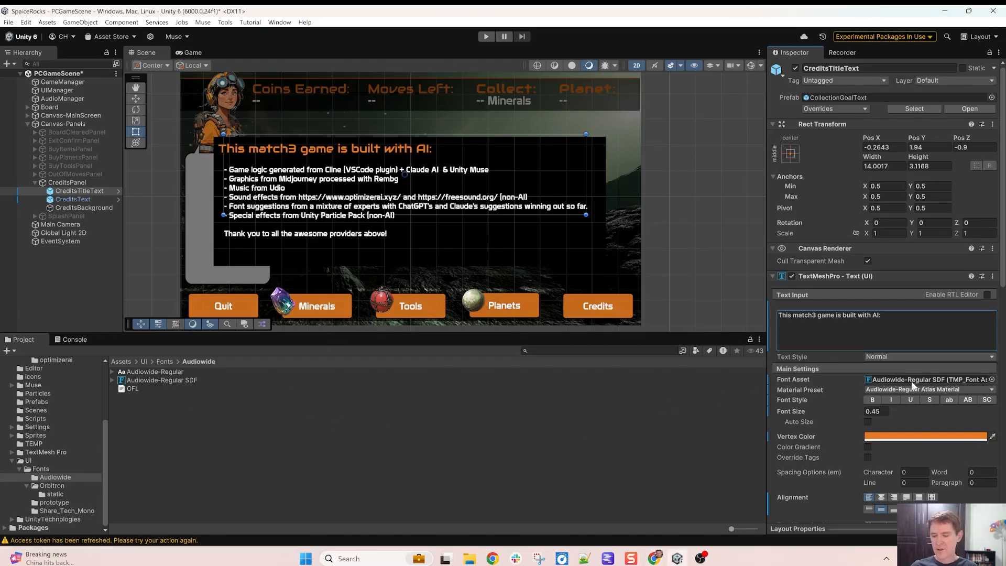
left_click(927, 382)
left_click(991, 380)
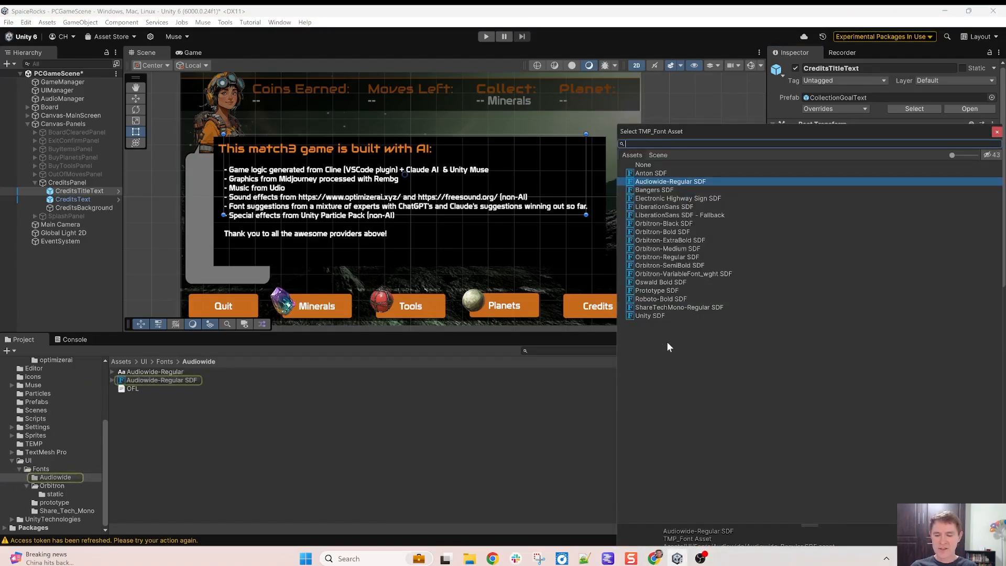
key("Escape")
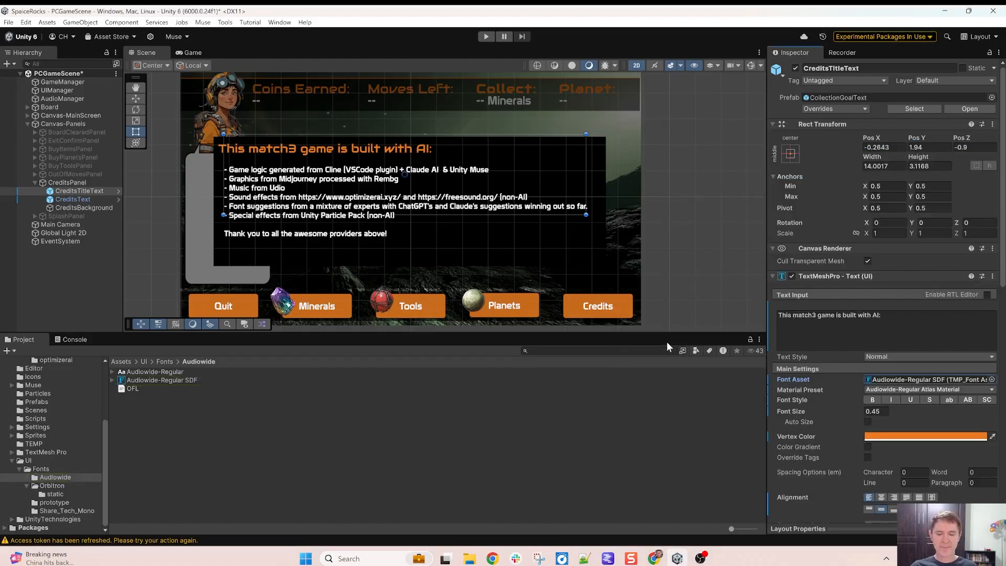
Inspect the CreditsText object's text and font settings, and the CreditsPanel object that contains it
left_click(301, 399)
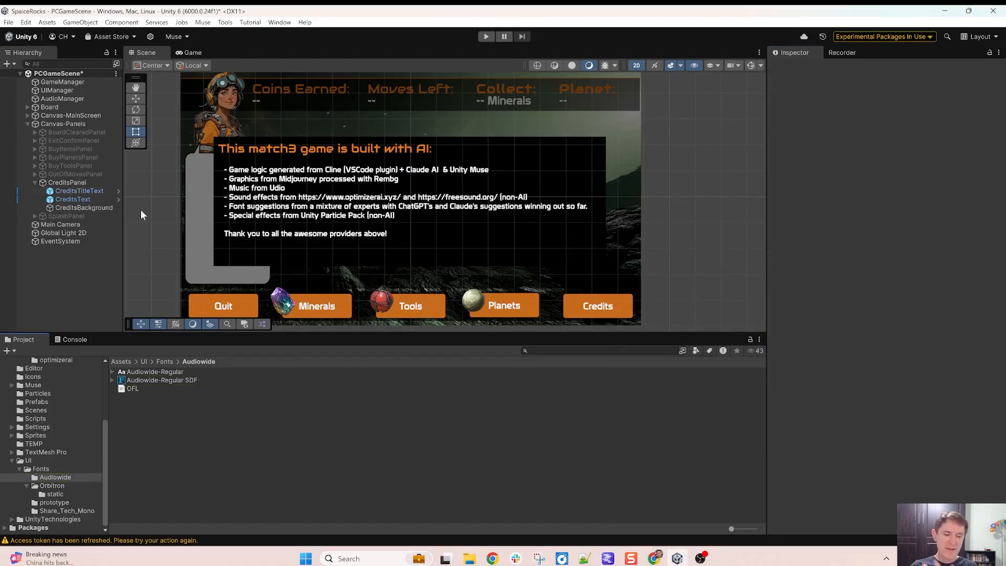
left_click(83, 205)
left_click(83, 198)
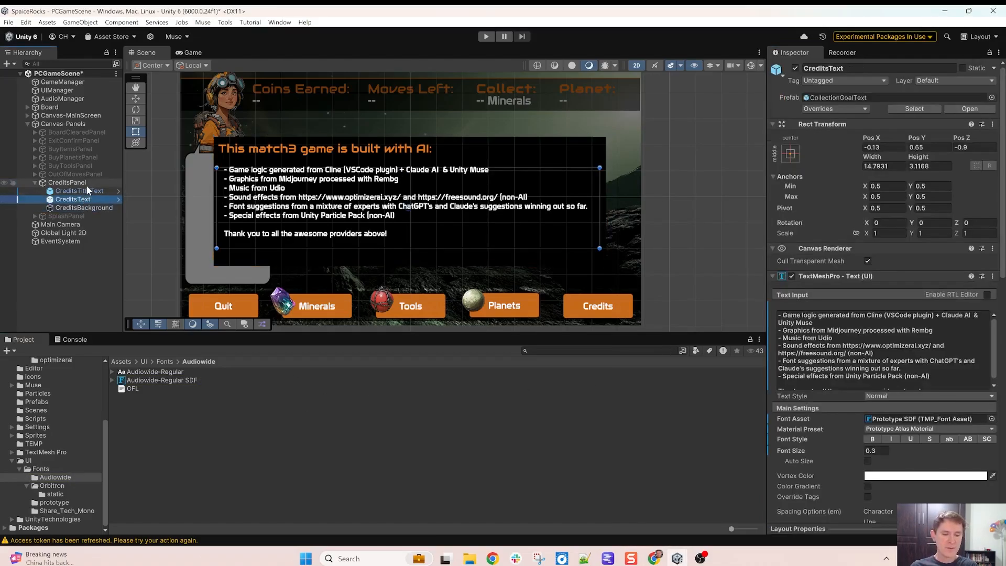
left_click(86, 185)
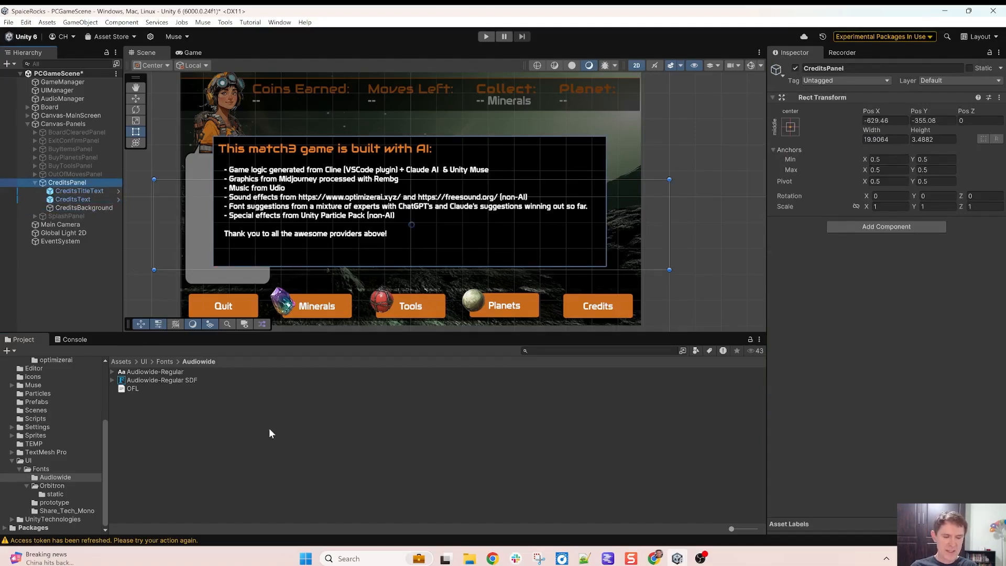
Set the font asset of CreditsTitleText to Prototype SDF
left_click(100, 192)
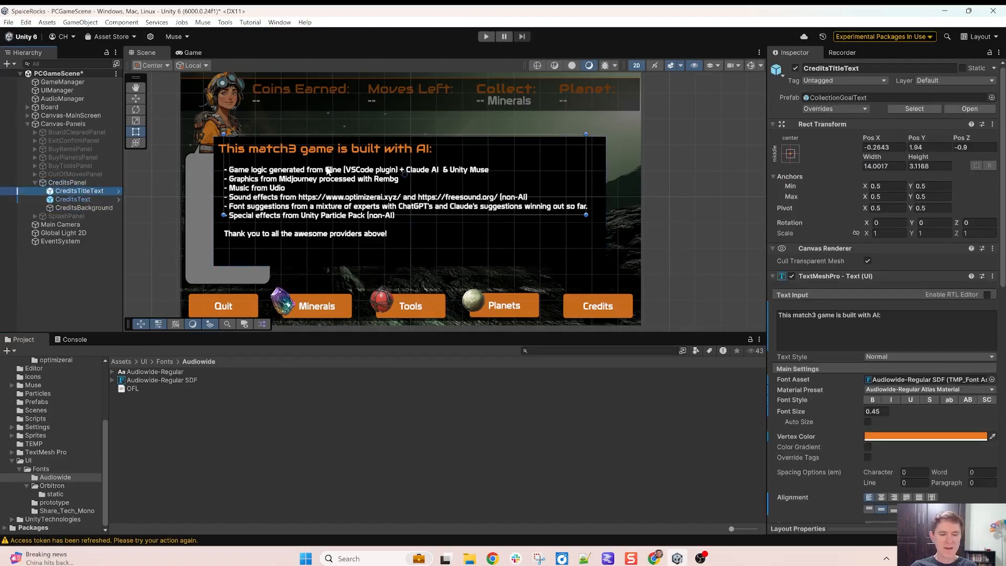
left_click(350, 152)
left_click(73, 189)
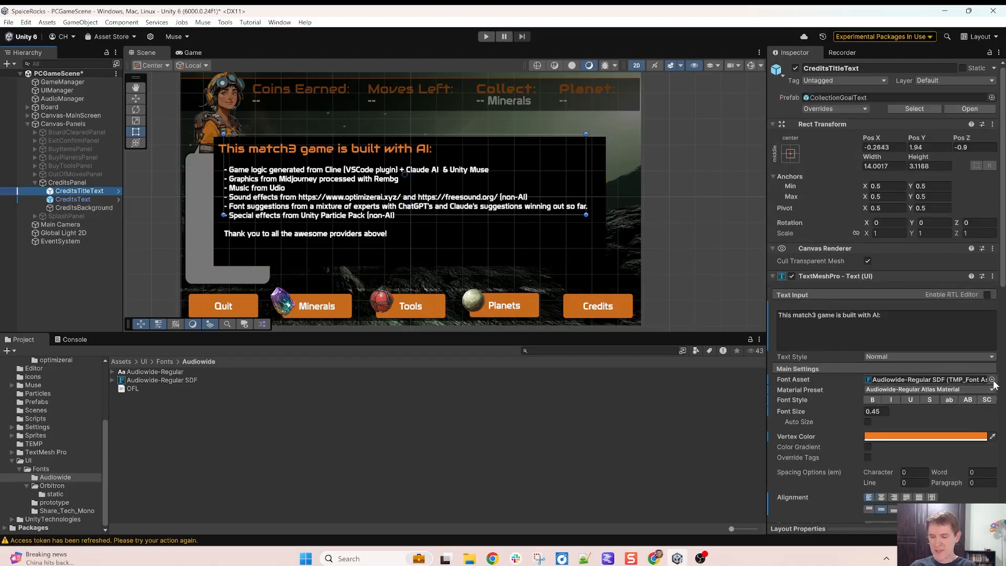
left_click(992, 379)
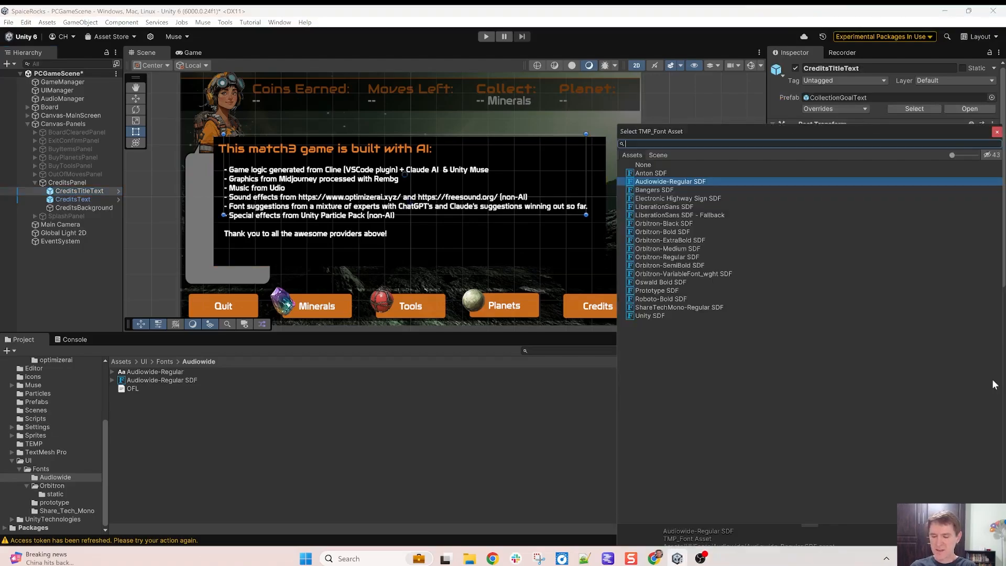
double_click(656, 291)
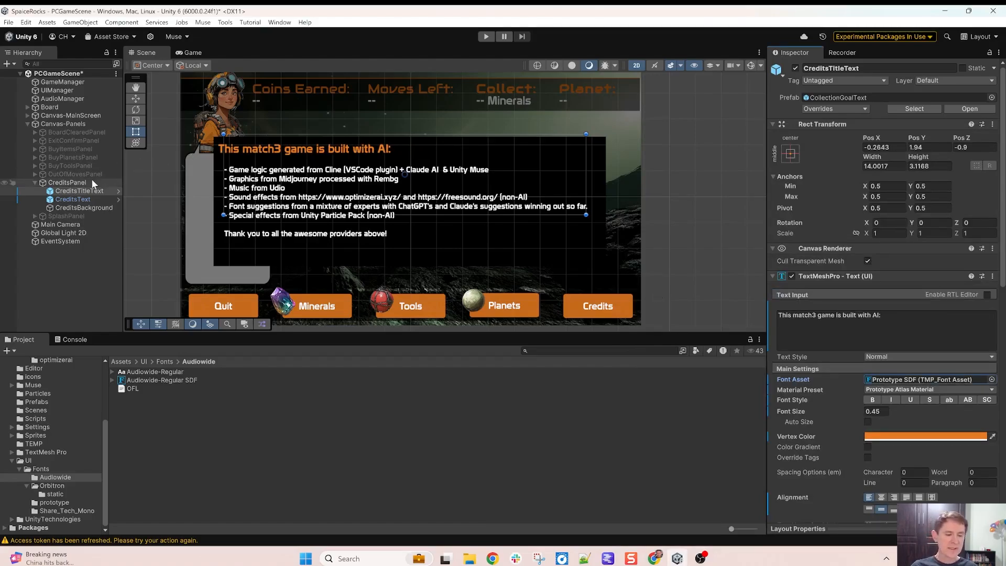
Expand SplashPanel in the hierarchy and activate it so the splash artwork shows in the scene
left_click(35, 216)
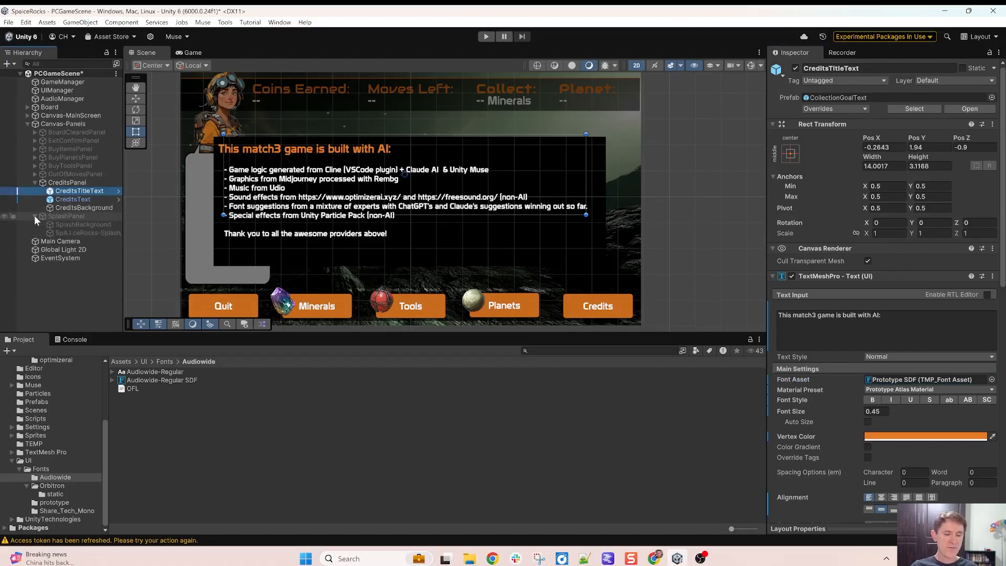
left_click(65, 215)
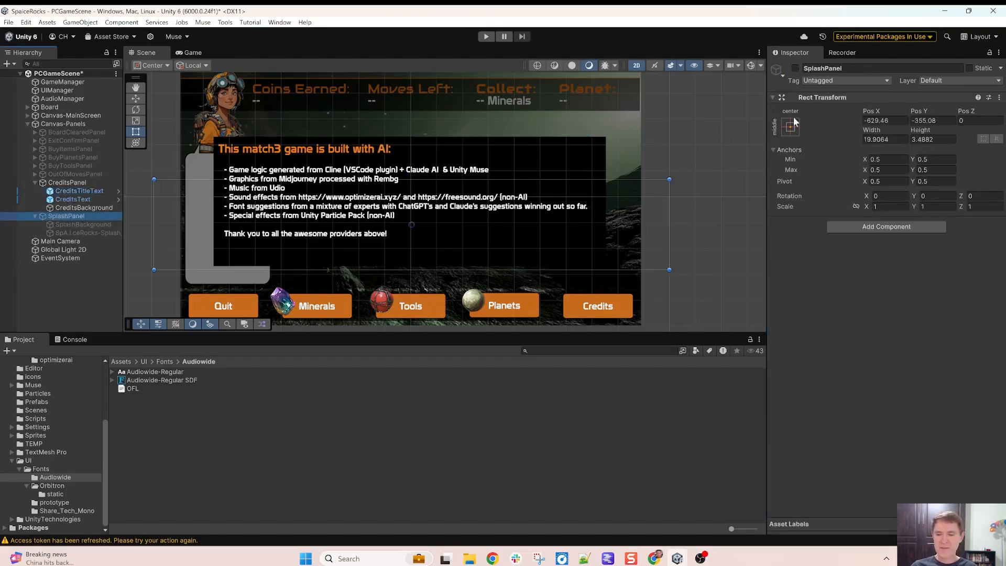
left_click(795, 68)
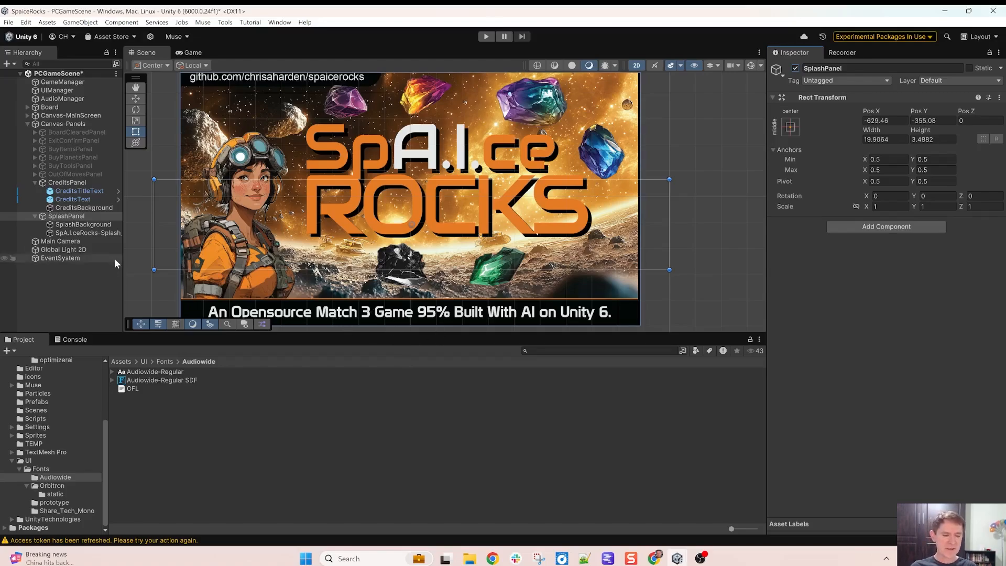
Inspect the SplashBackground and SpA.I.ceRocks-Splash_0 sprites, ending with the splash artwork selected
left_click(90, 233)
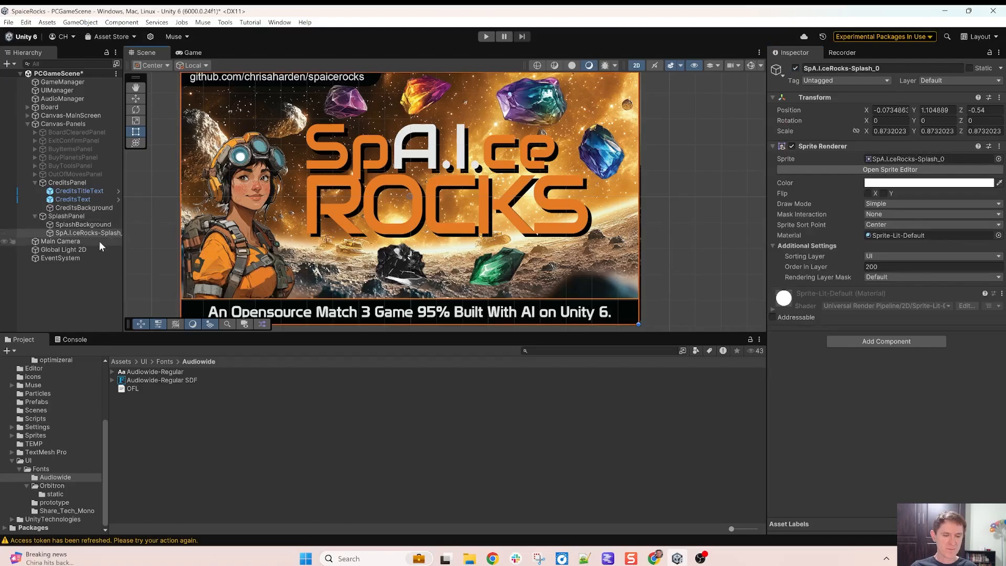
left_click(86, 217)
left_click(79, 224)
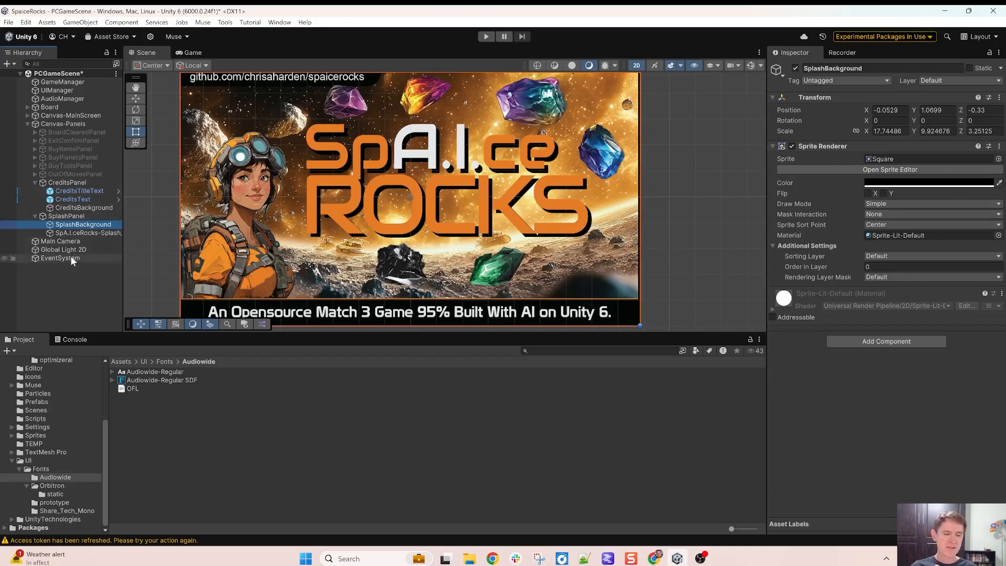
left_click(235, 78)
left_click(234, 77)
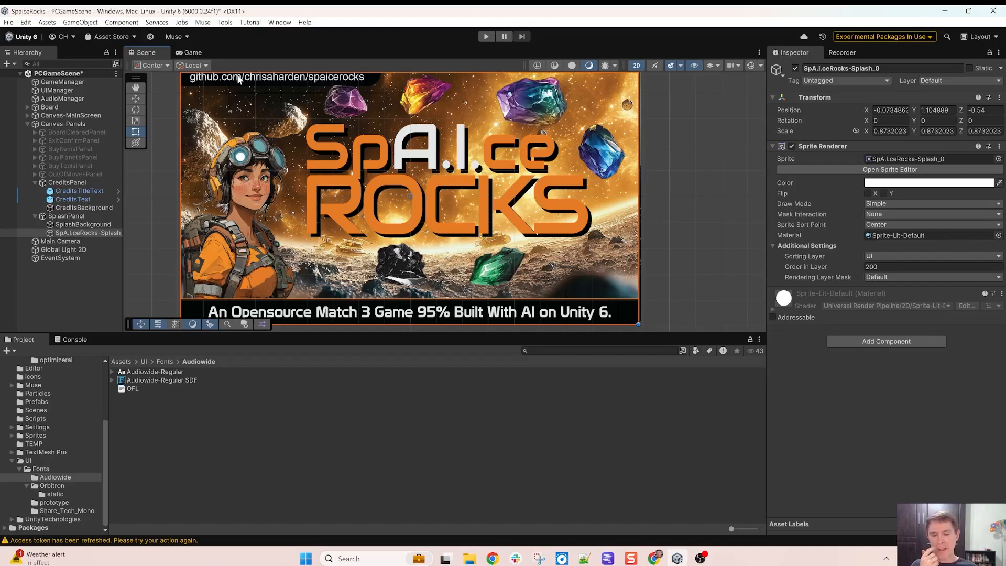
Switch to the browser and compare the free font recommendations from Claude, Gemini and ChatGPT for the match3 game
key("alt+Tab")
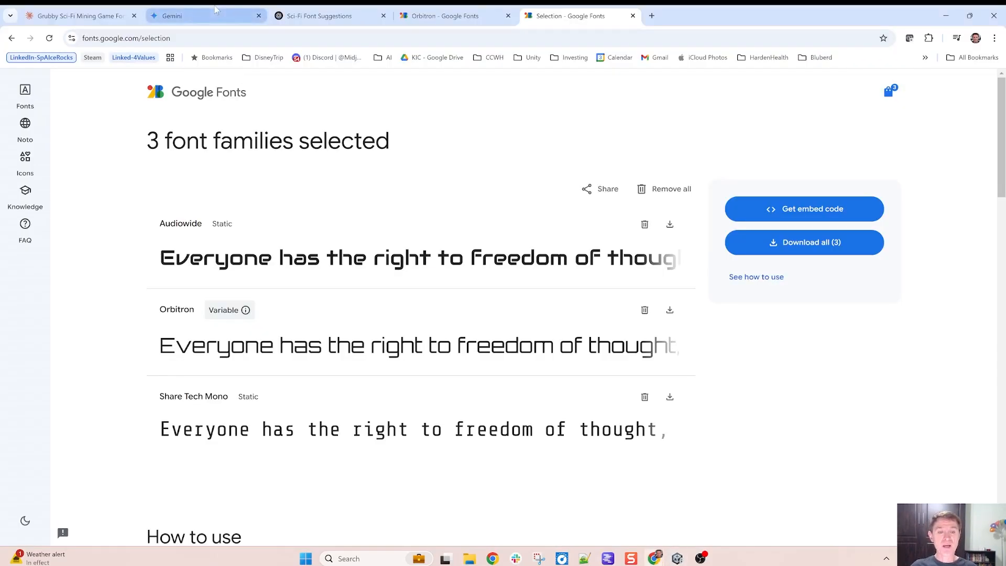
left_click(97, 16)
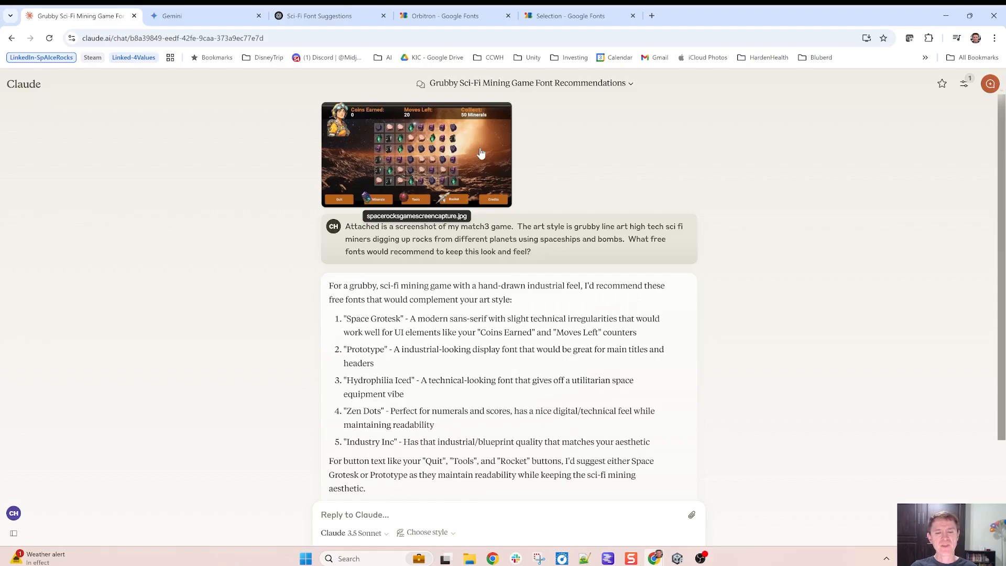
left_click(227, 22)
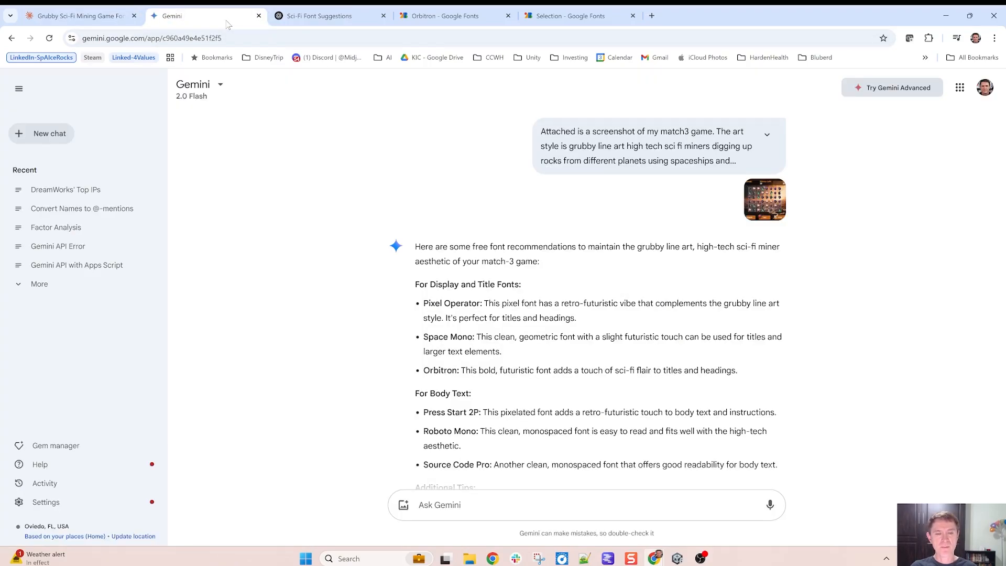
left_click(345, 17)
left_click(196, 20)
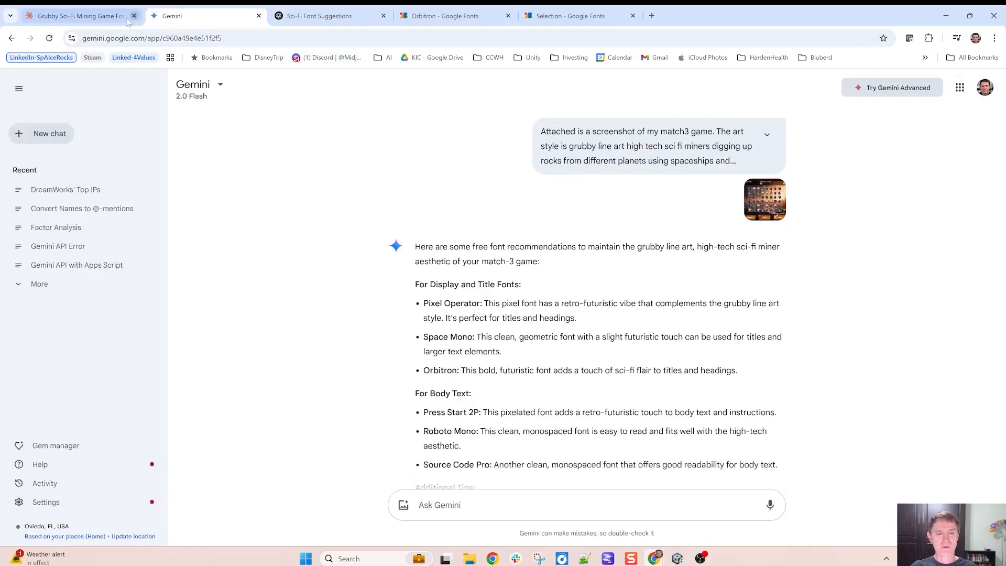
left_click(107, 19)
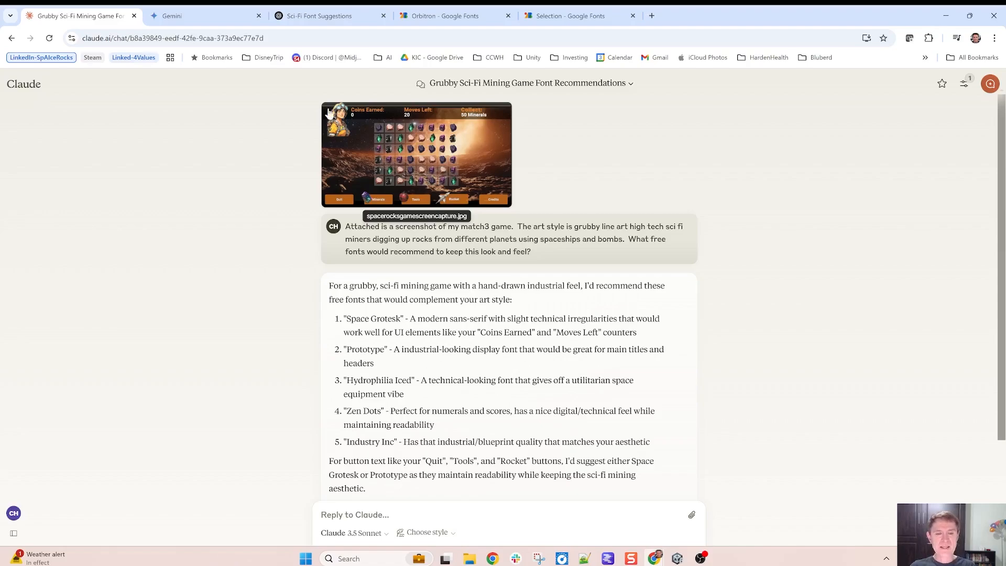
left_click(225, 18)
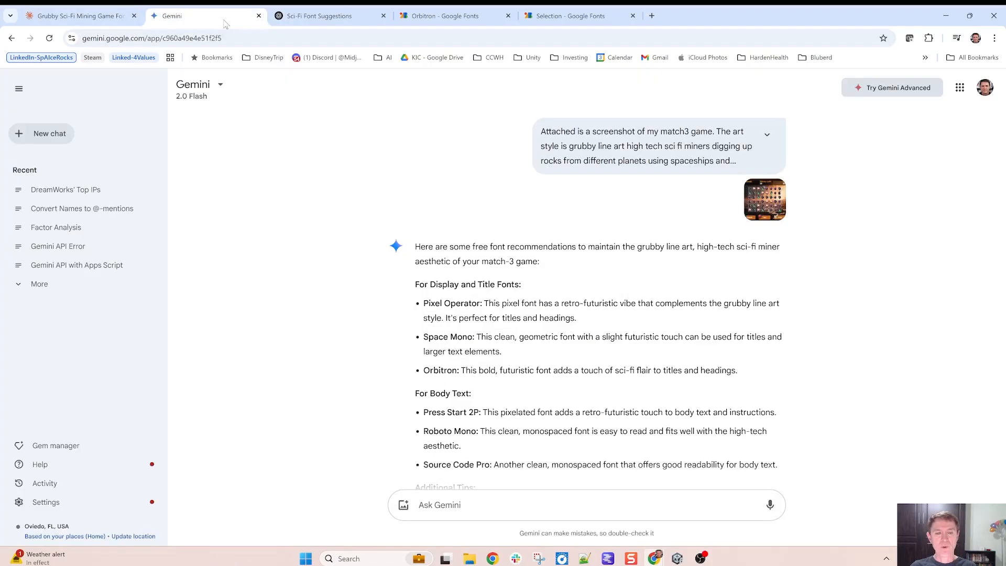
left_click(308, 19)
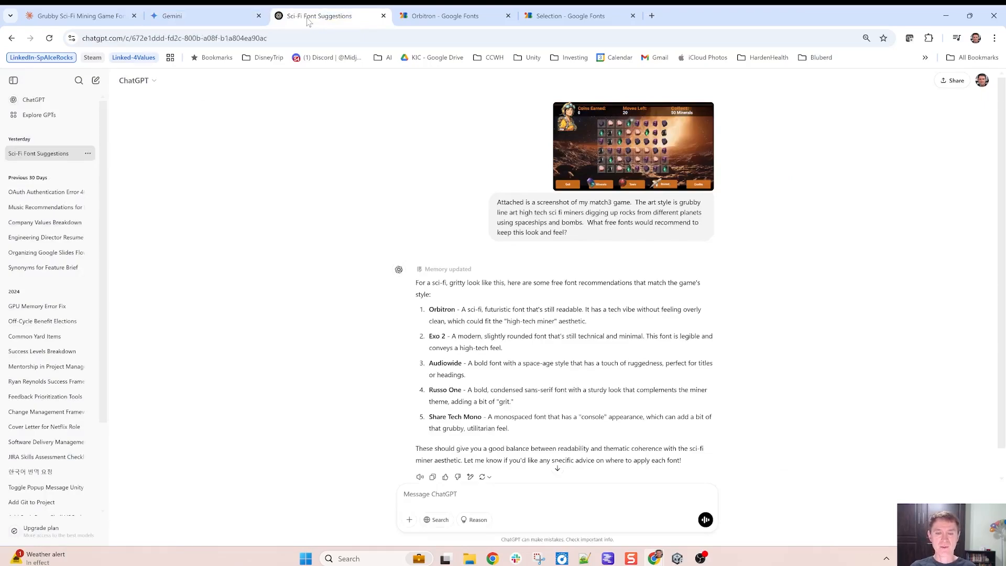
Review the Orbitron specimen and the selected font families on Google Fonts, and return to Unity
left_click(439, 20)
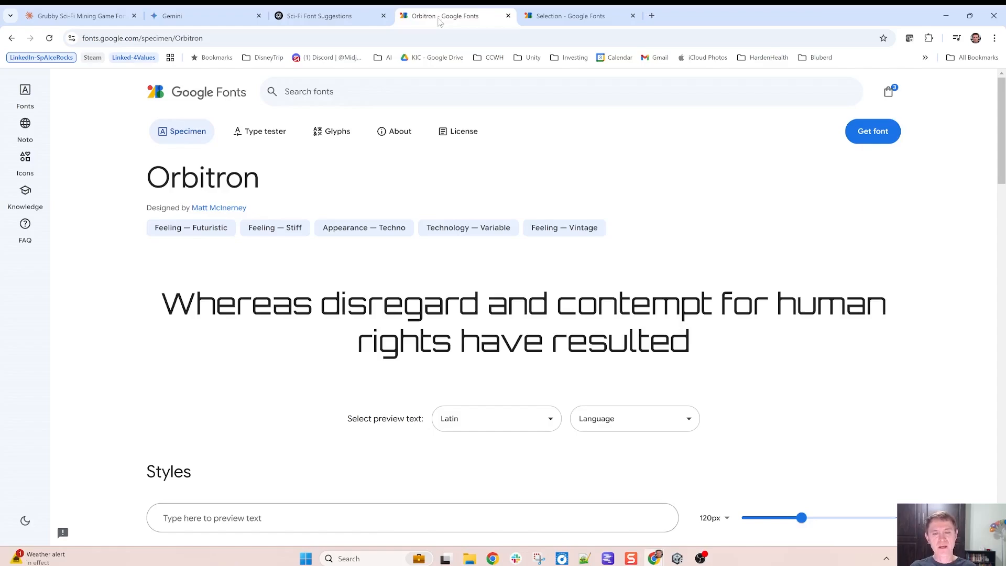
left_click(589, 21)
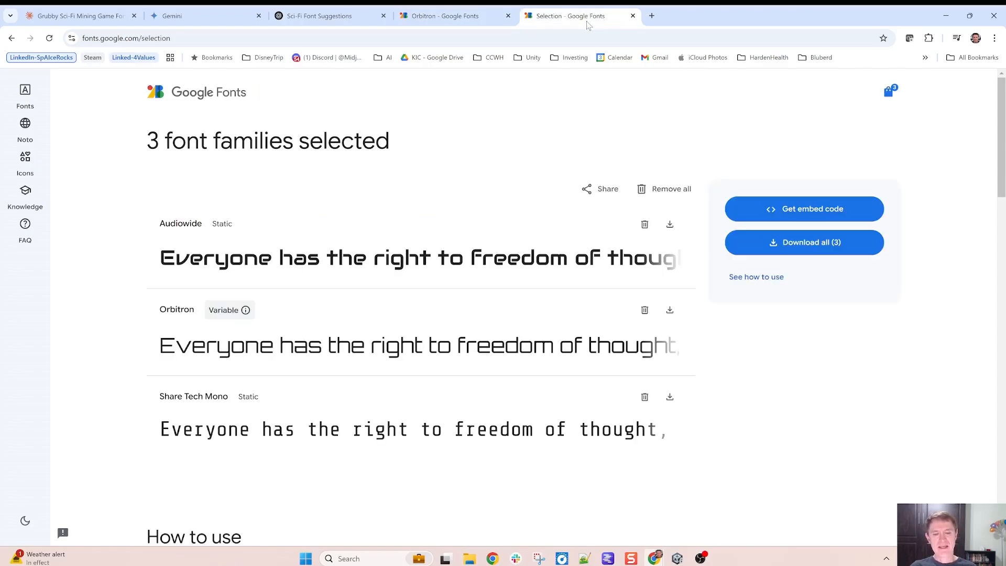
left_click(468, 24)
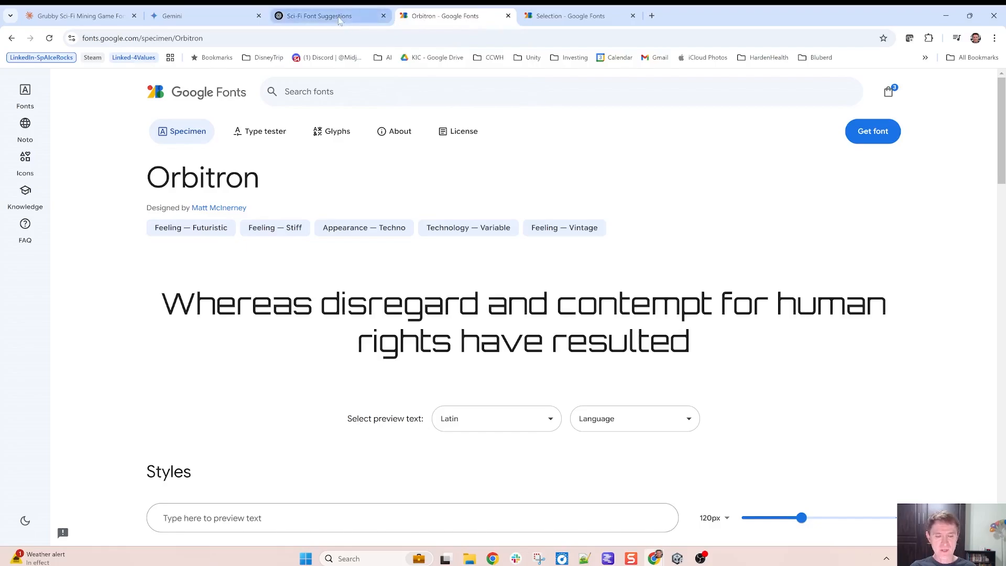
key("alt+Tab")
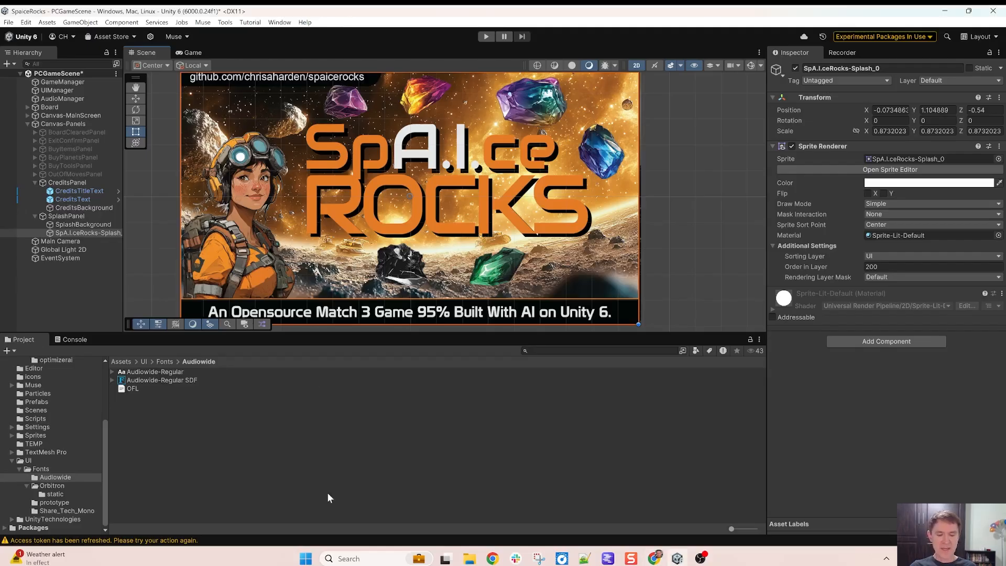